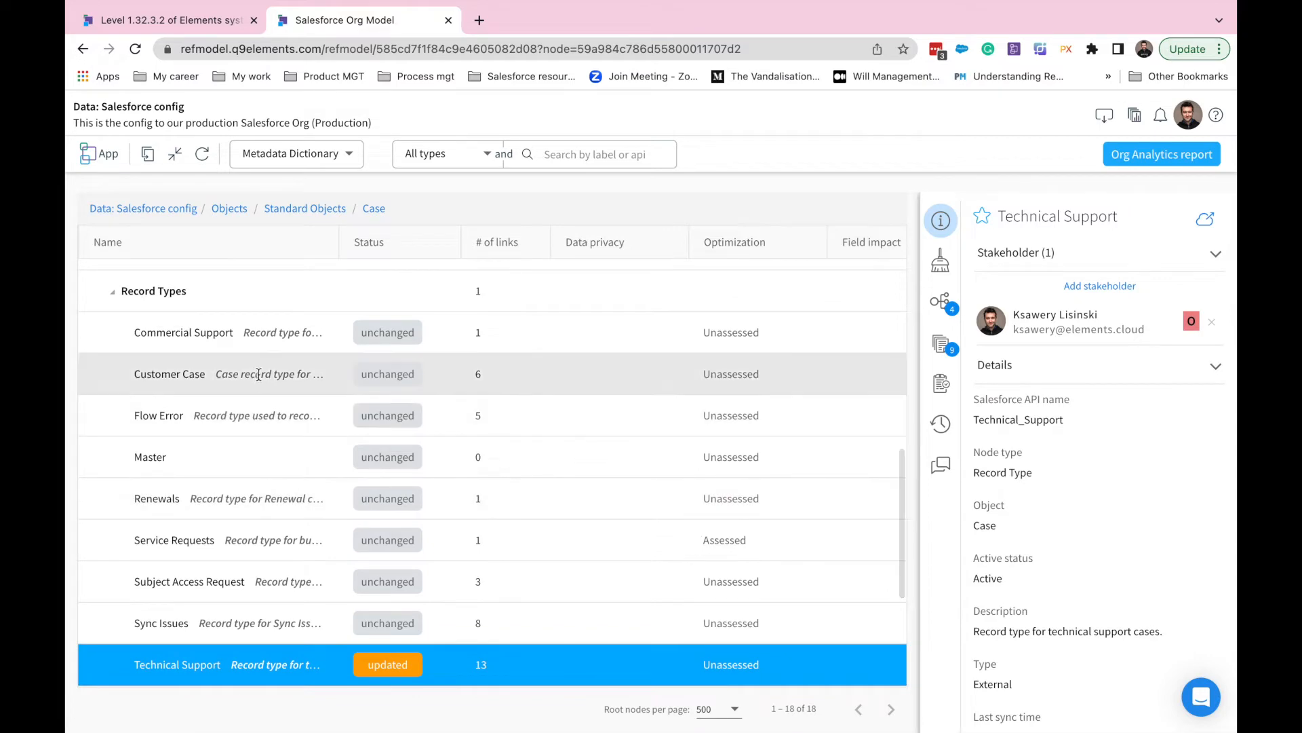
Copy the reference of the Case object's Customer Case record type and return to the Automation diagram.
right_click(258, 375)
click(291, 497)
click(192, 24)
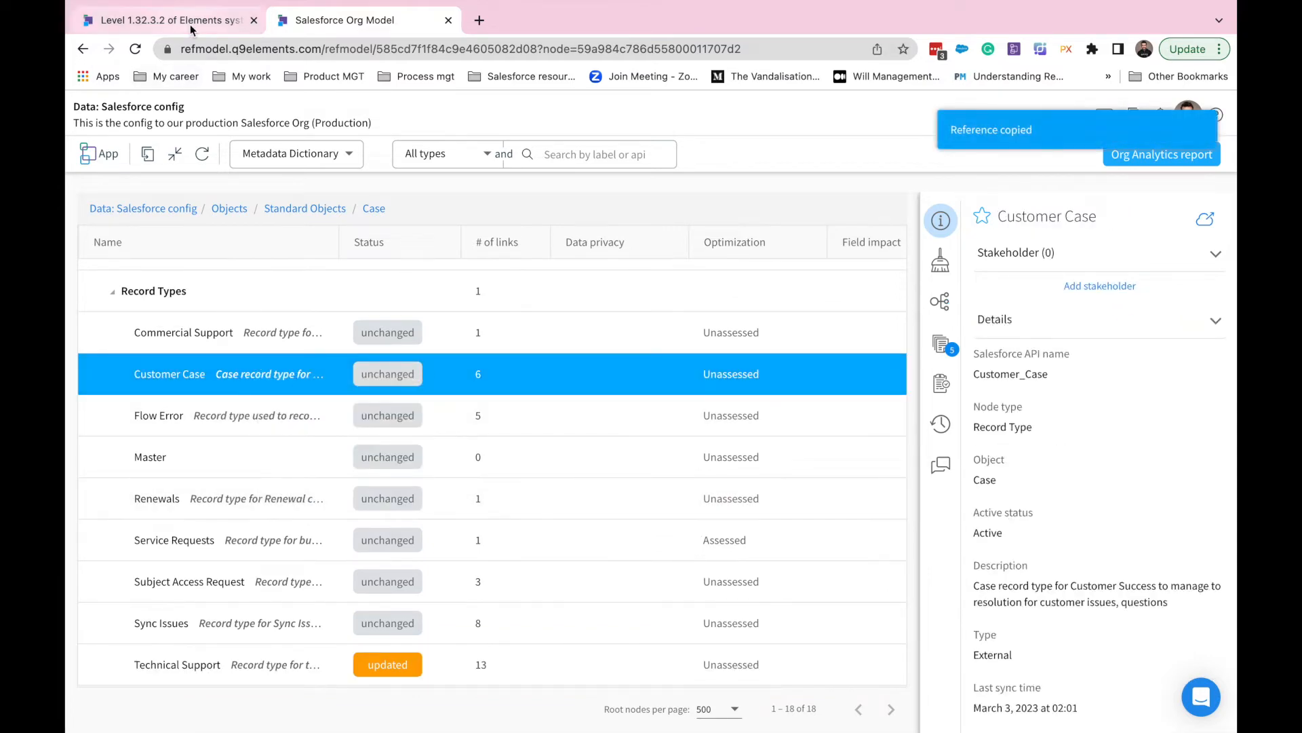
Rename the "Customer problem" box to "Customer case".
click(1099, 464)
double_click(1112, 463)
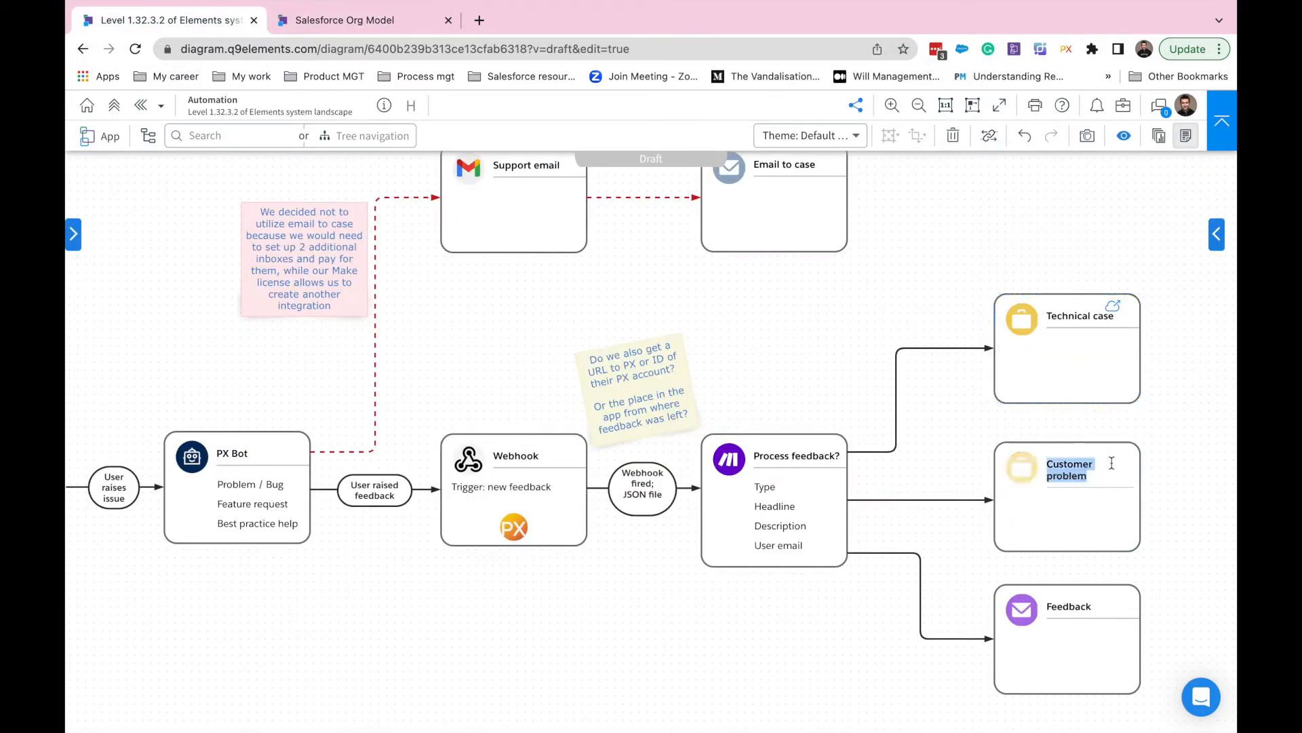
text(case)
key(Return)
Attach the copied Customer Case record type to the "Customer case" box as an Org Model Node.
right_click(1070, 459)
mouse_move(1070, 459)
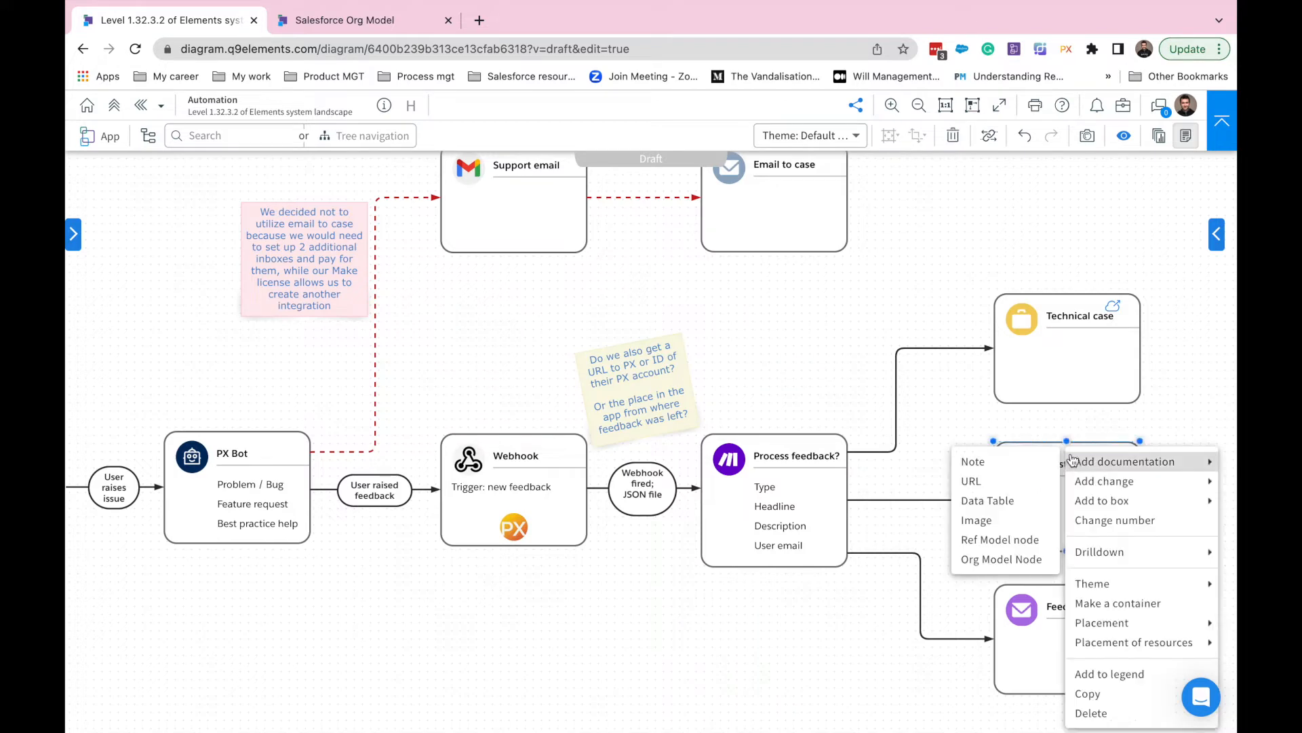
click(1001, 559)
click(797, 494)
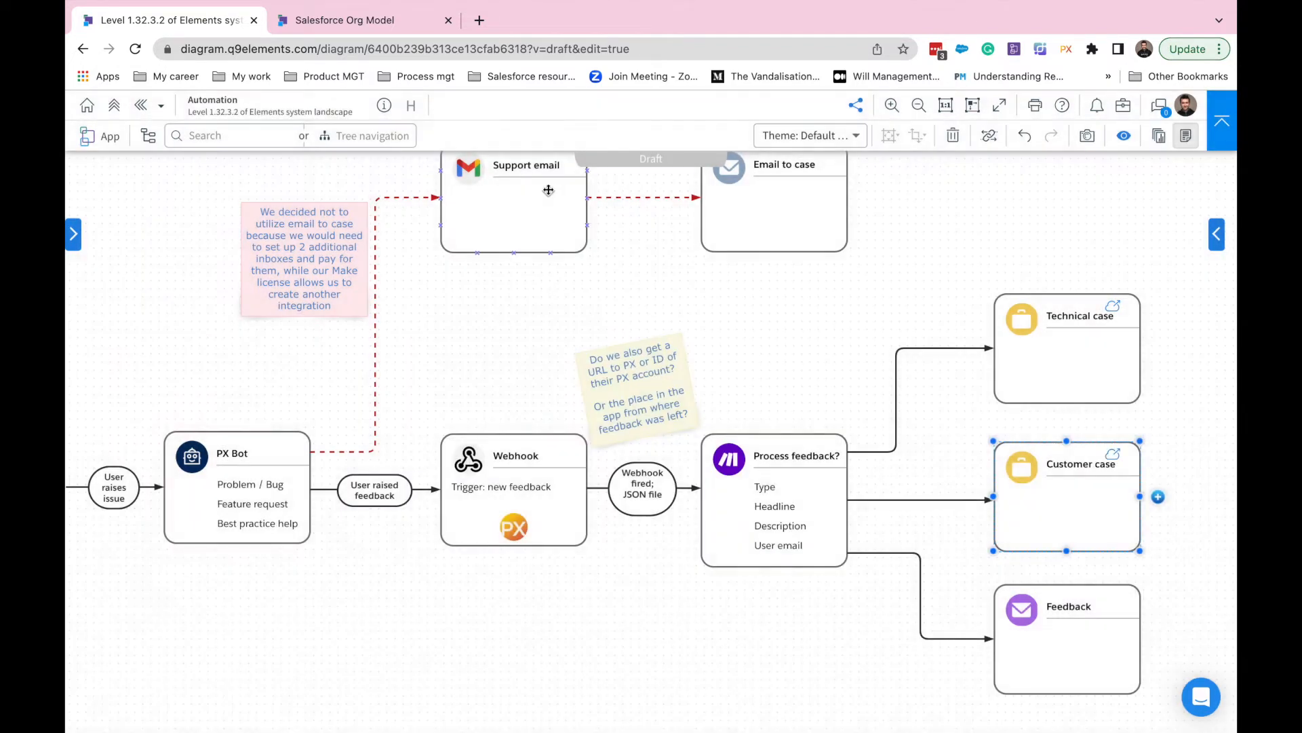
Find the Feedback object among the Custom Objects in the Salesforce Org Model and copy its reference.
click(411, 32)
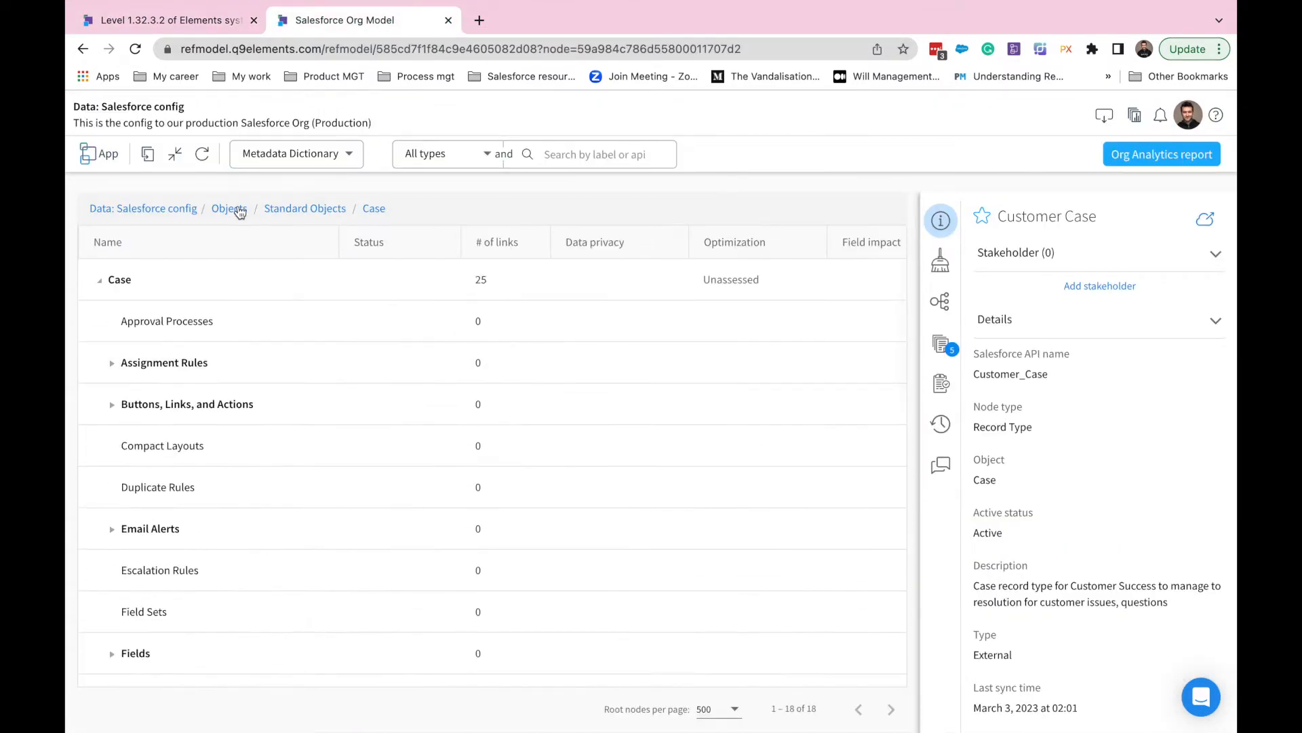
click(230, 209)
double_click(206, 372)
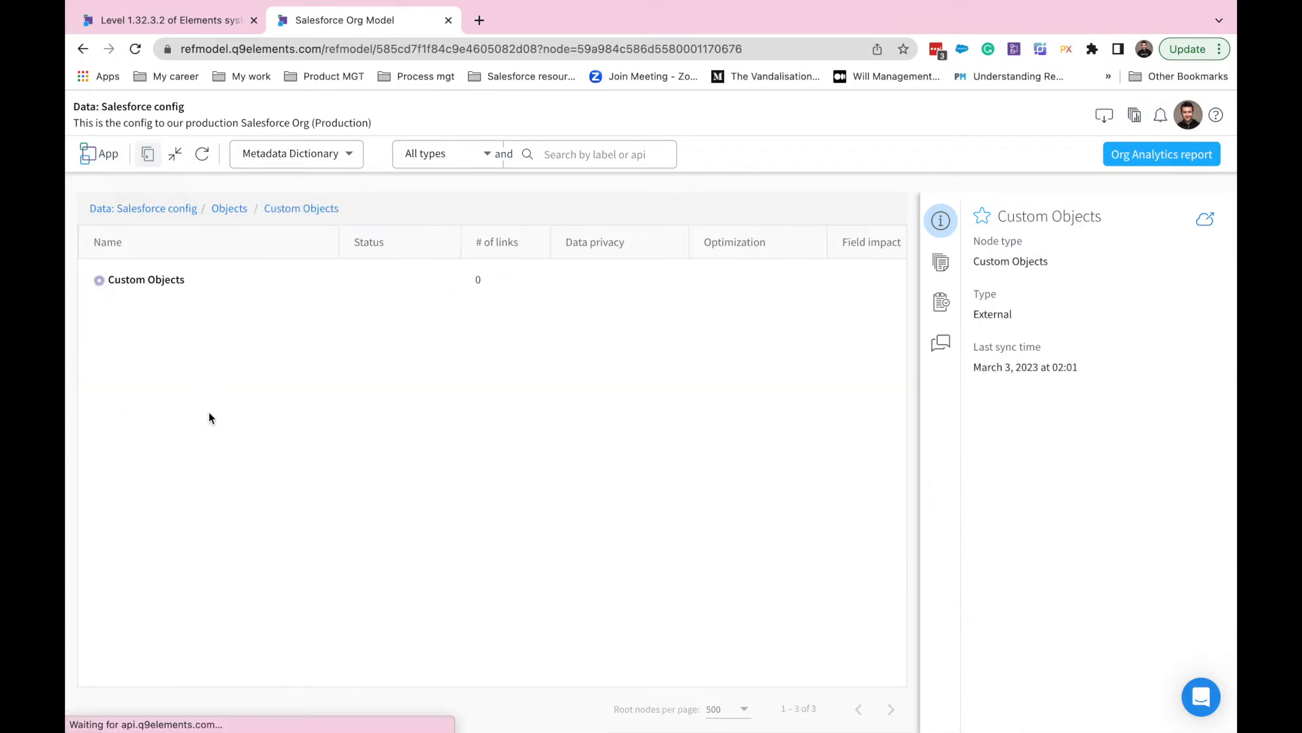
scroll(209, 417, down, 15)
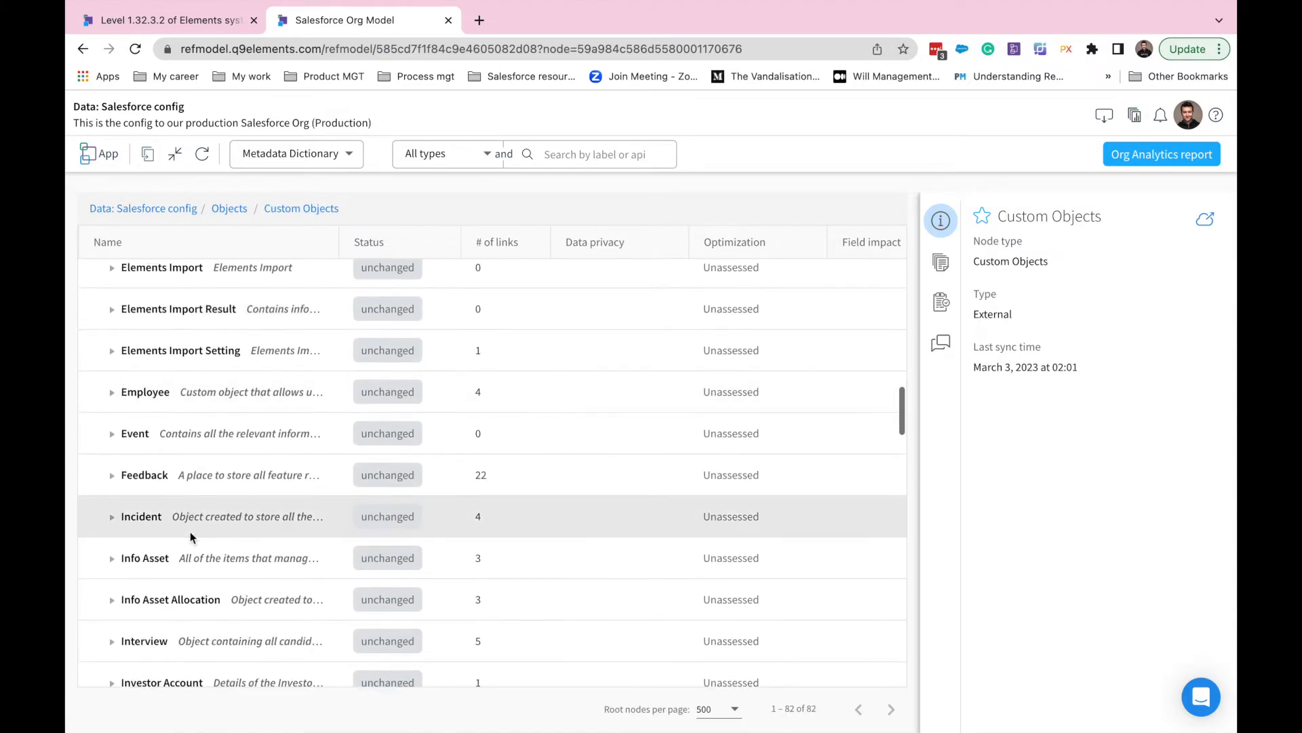
right_click(180, 475)
click(226, 613)
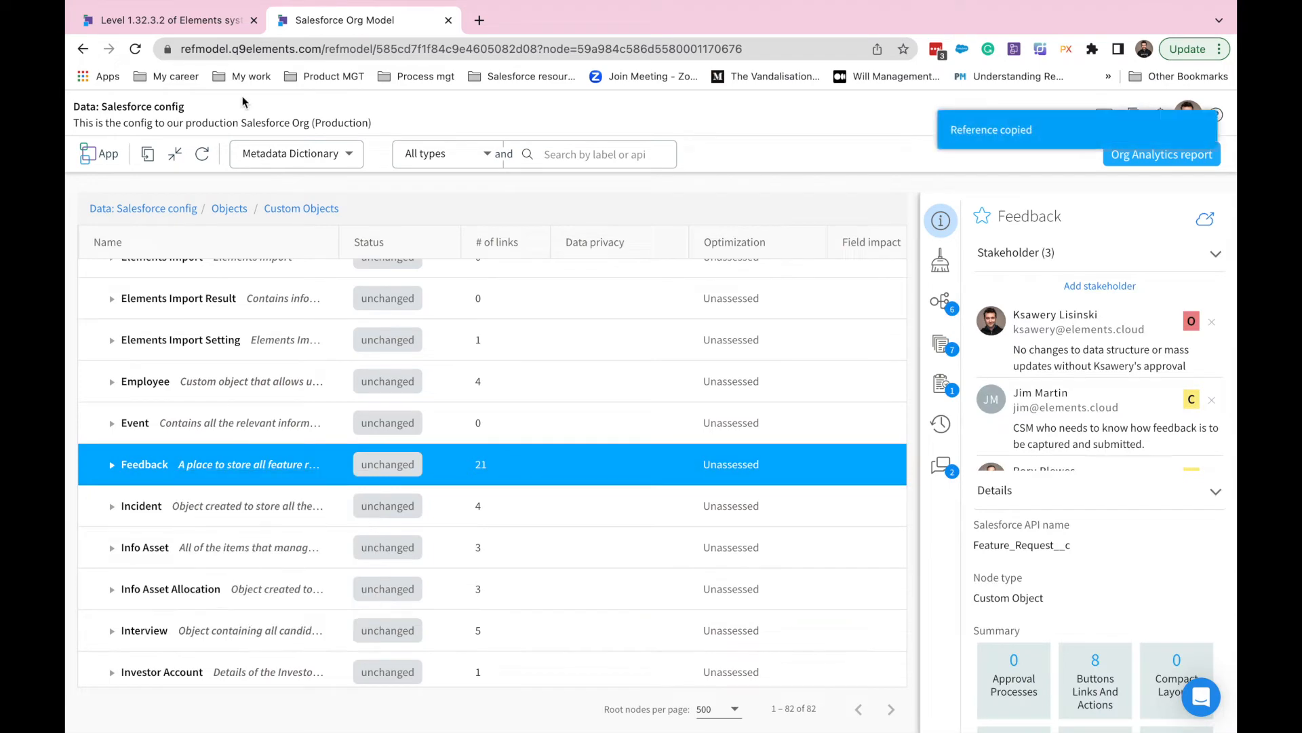
Attach the copied Feedback object to the diagram's "Feedback" box as an Org Model Node.
click(214, 25)
right_click(1063, 622)
mouse_move(1085, 466)
click(990, 564)
click(817, 567)
scroll(897, 567, right, 2)
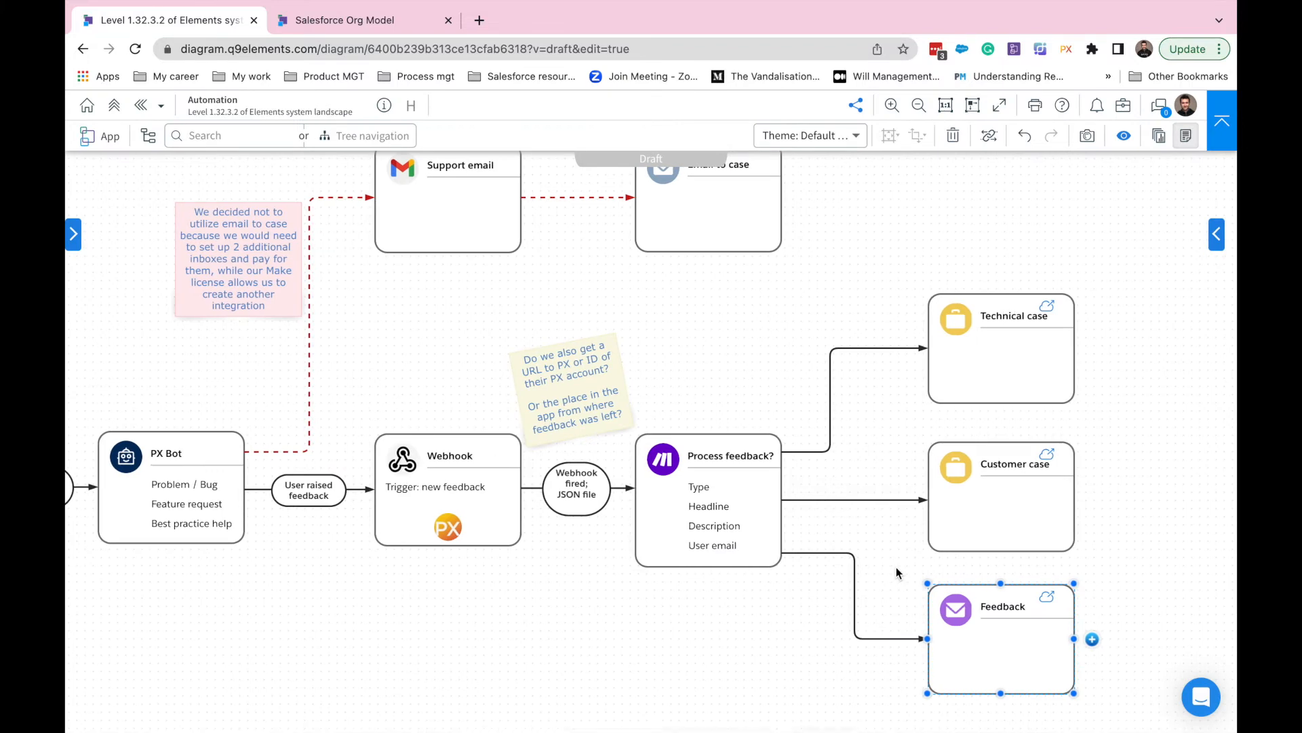
scroll(868, 555, right, 1)
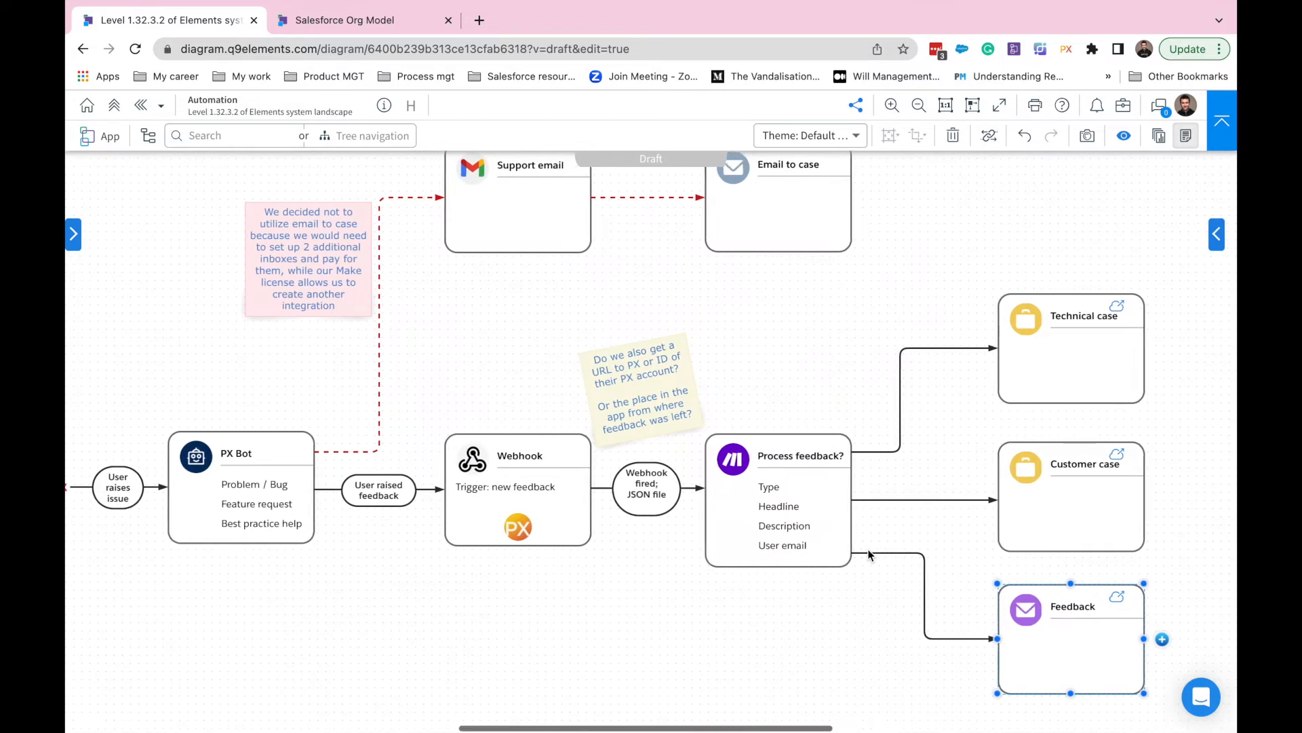
click(882, 557)
scroll(881, 552, left, 3)
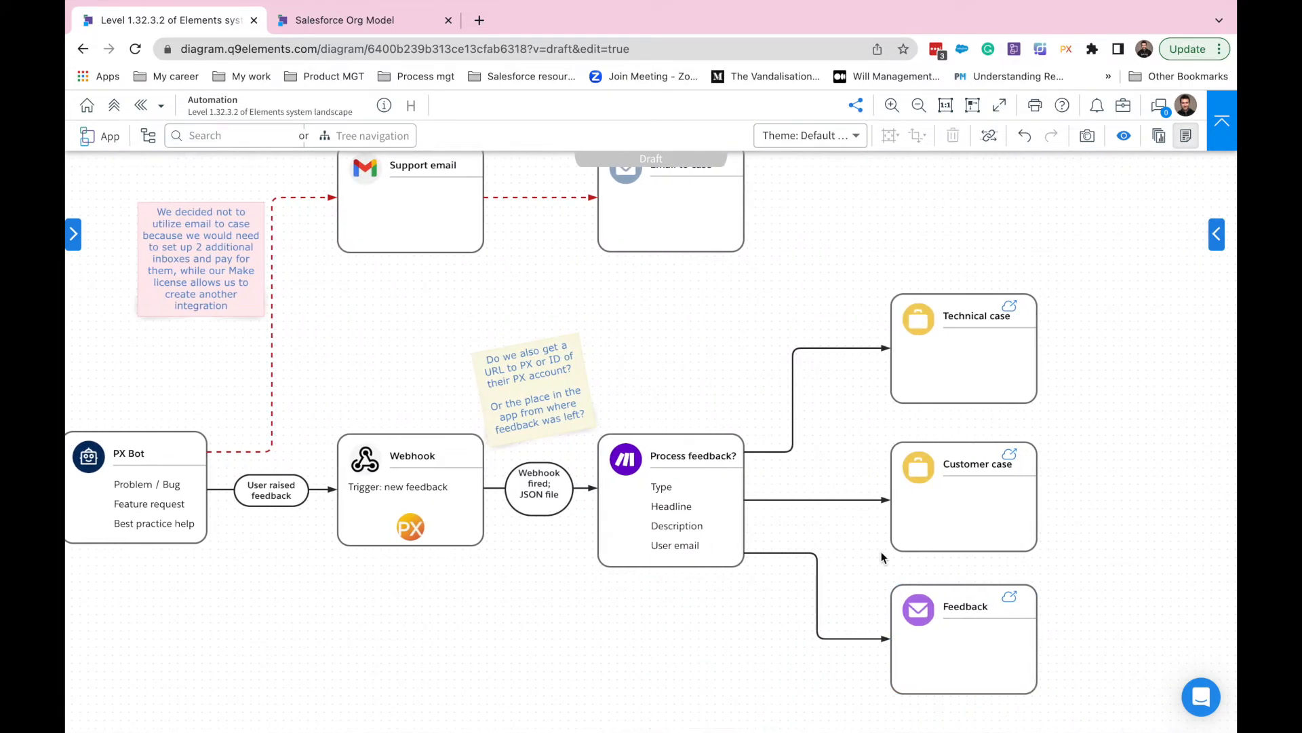
Start a new story on the "Process feedback?" box with the summary "Create new Make integration for processing PX webhook".
click(827, 487)
right_click(827, 487)
mouse_move(872, 482)
click(990, 502)
click(607, 312)
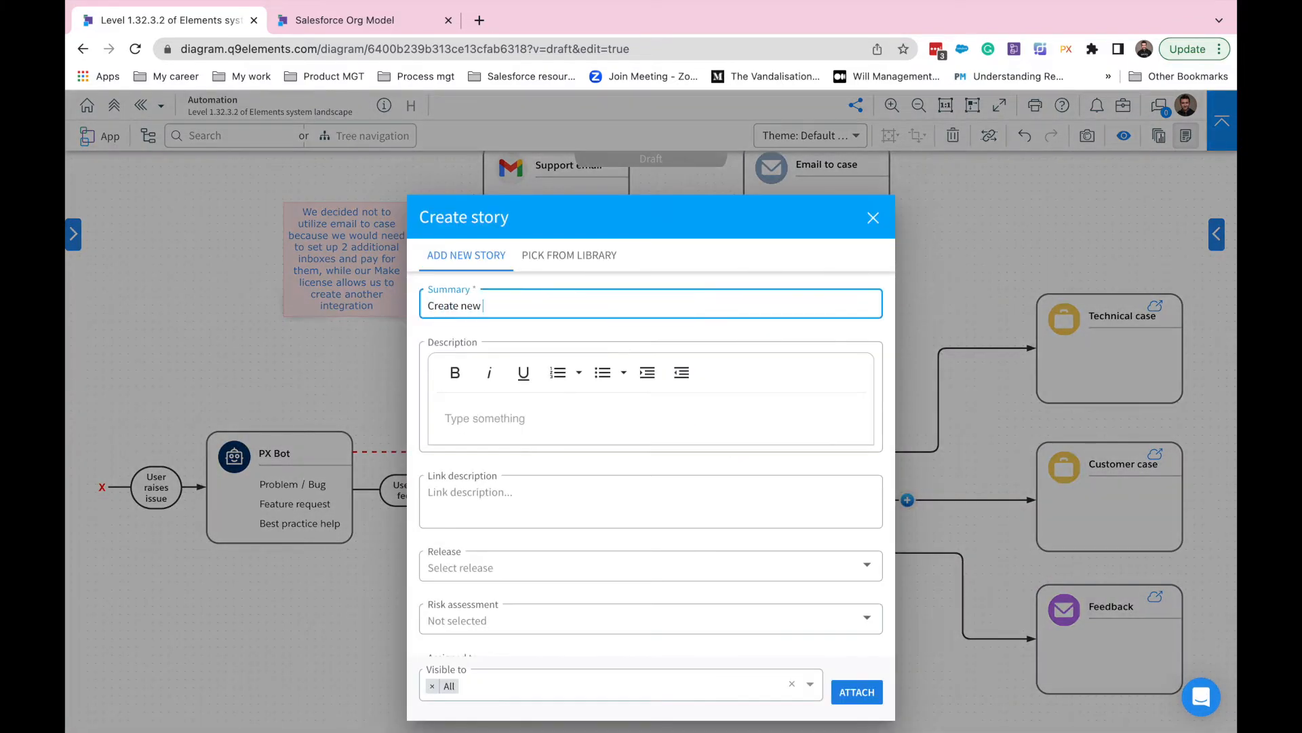
text(Create new Make integration for)
Search the parent requirements for "refine" and assign the matching requirement to the story.
scroll(525, 530, down, 5)
click(496, 551)
text(refine)
click(532, 571)
scroll(532, 571, up, 5)
scroll(532, 571, down, 3)
scroll(577, 407, up, 4)
Change the story's summary to "Create new Make integration for creating records in Salesforce" and attach the story.
click(610, 308)
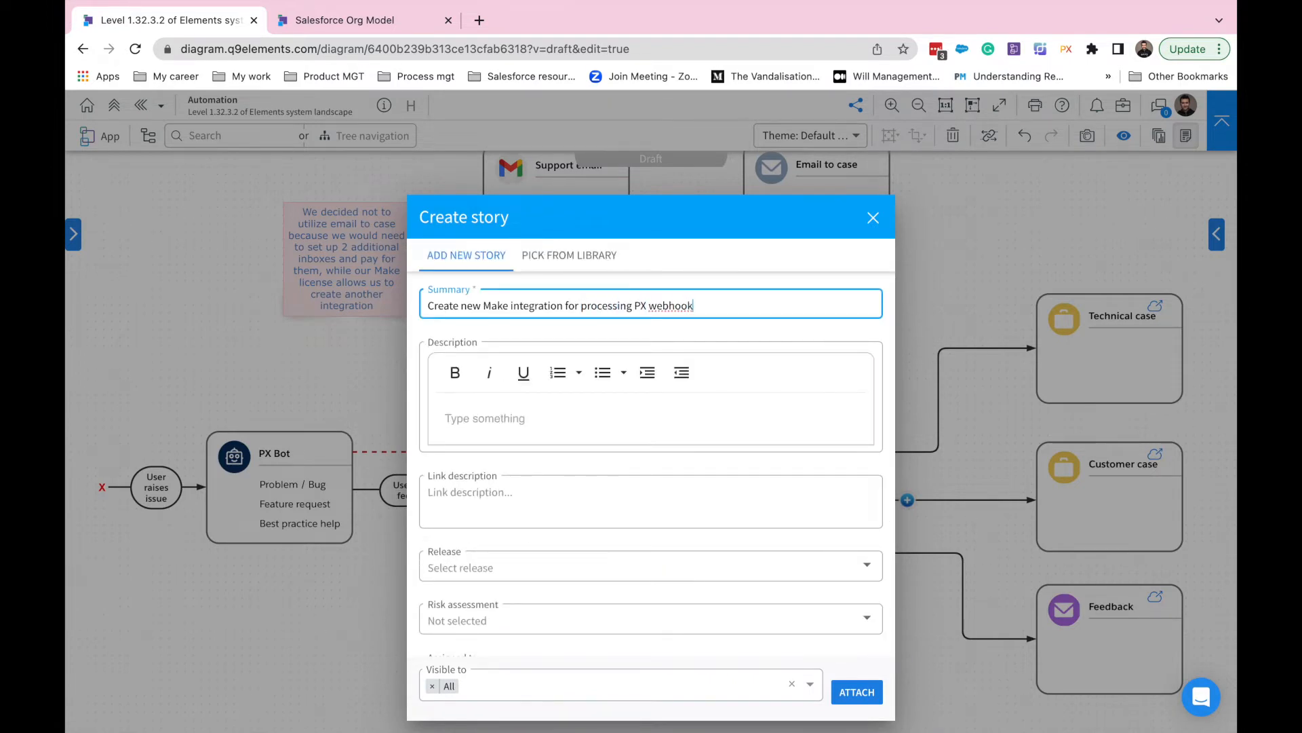
drag(583, 308, 694, 308)
text(creating records in Salesforce)
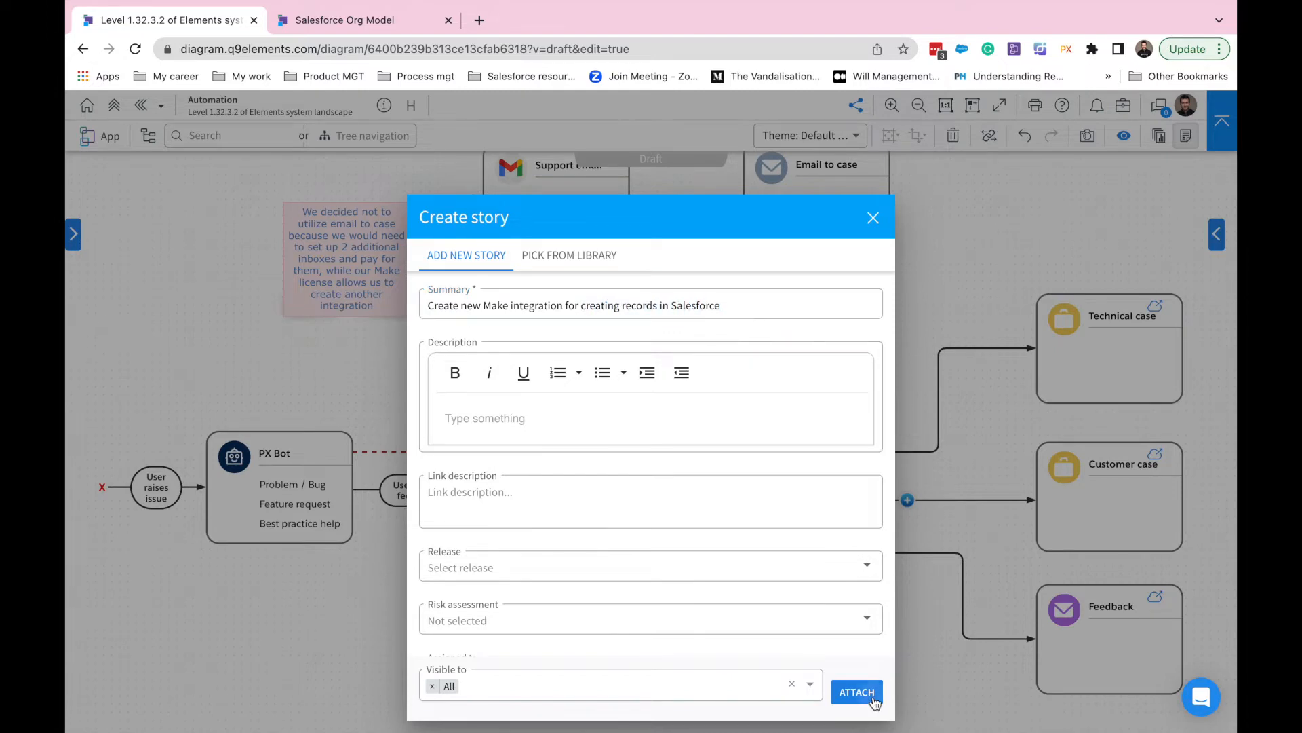
click(872, 693)
Start a new story on the "Webhook" box with a summary beginning "Set up webhook in PX for feedback".
scroll(849, 512, right, 2)
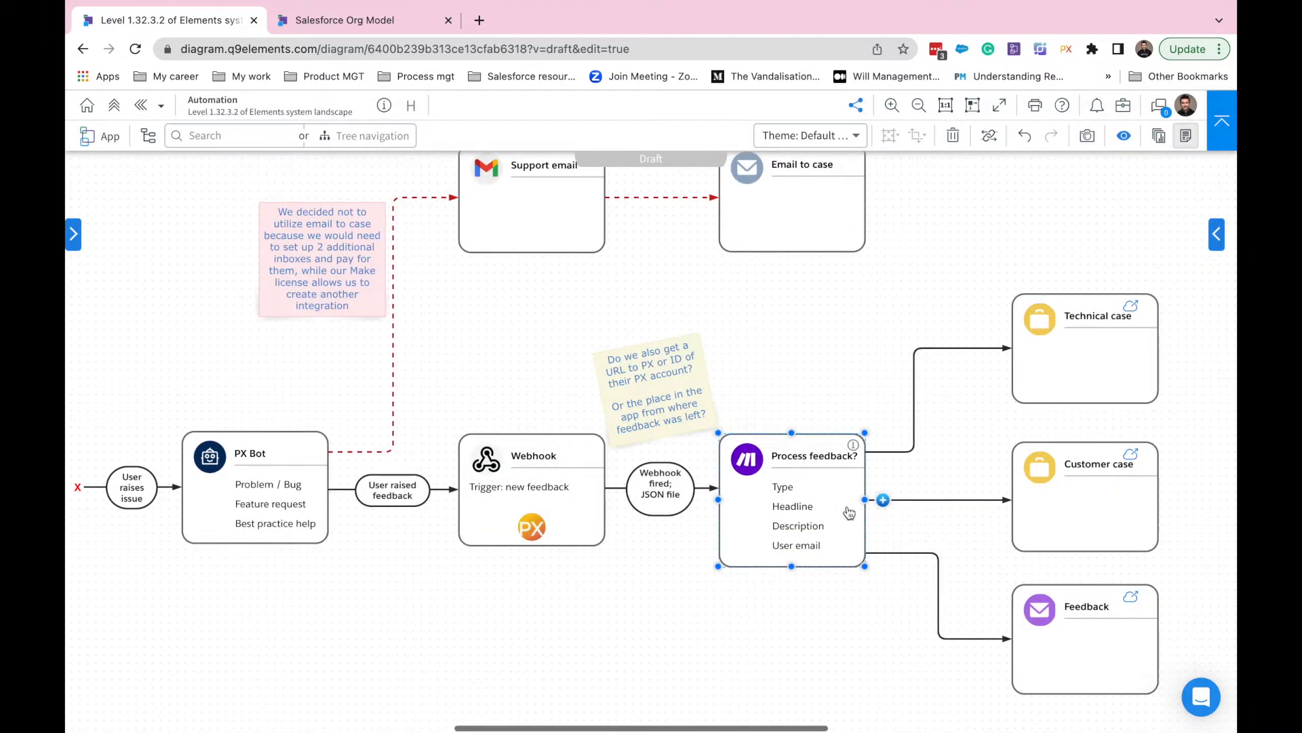
right_click(512, 451)
mouse_move(576, 466)
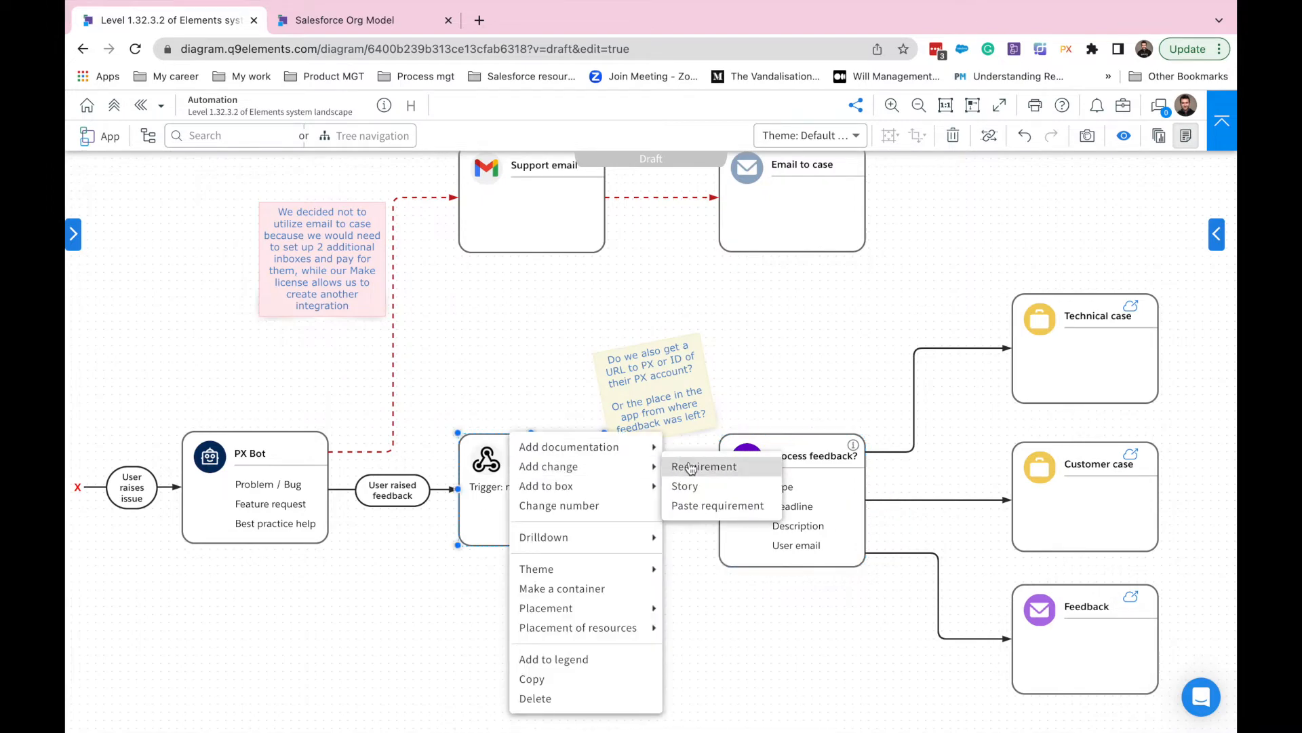
click(686, 485)
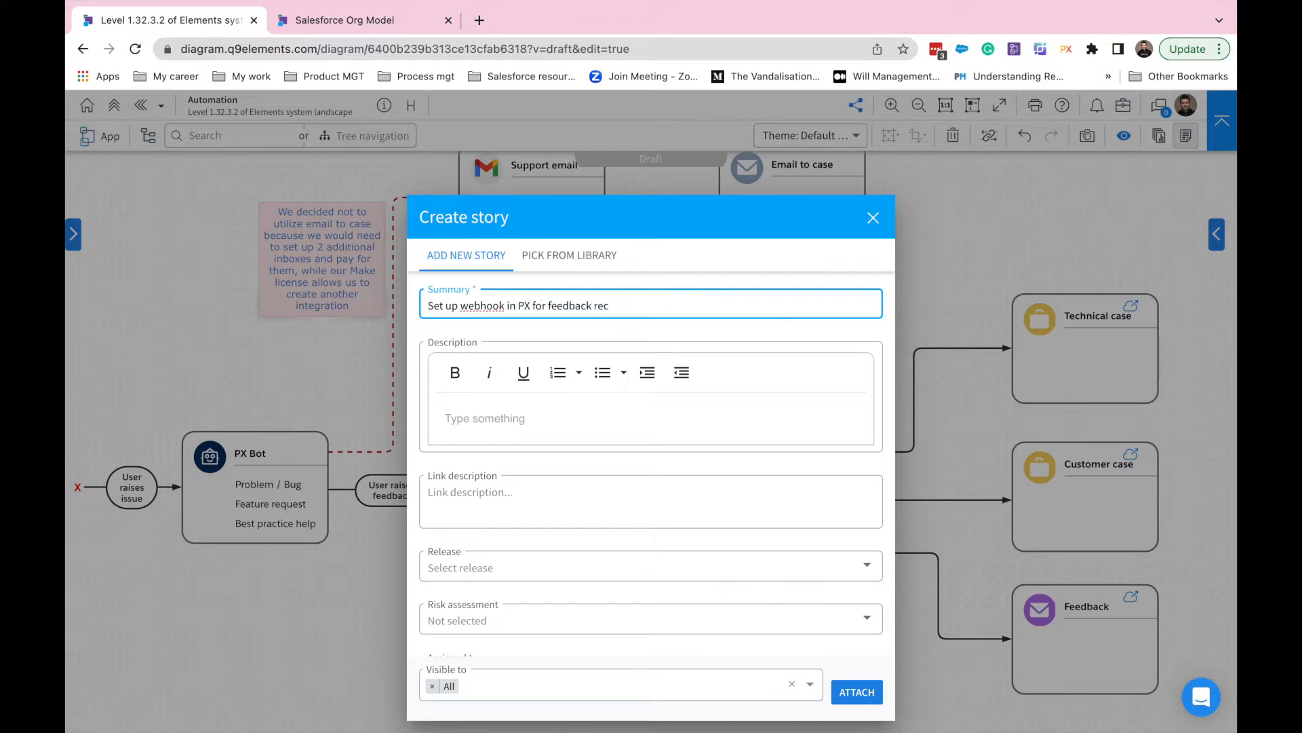
text(ts)
Search the parent requirements for "retire int", assign the matching one, and attach the story to the "Webhook" box.
scroll(576, 555, down, 5)
click(576, 554)
text(retire int)
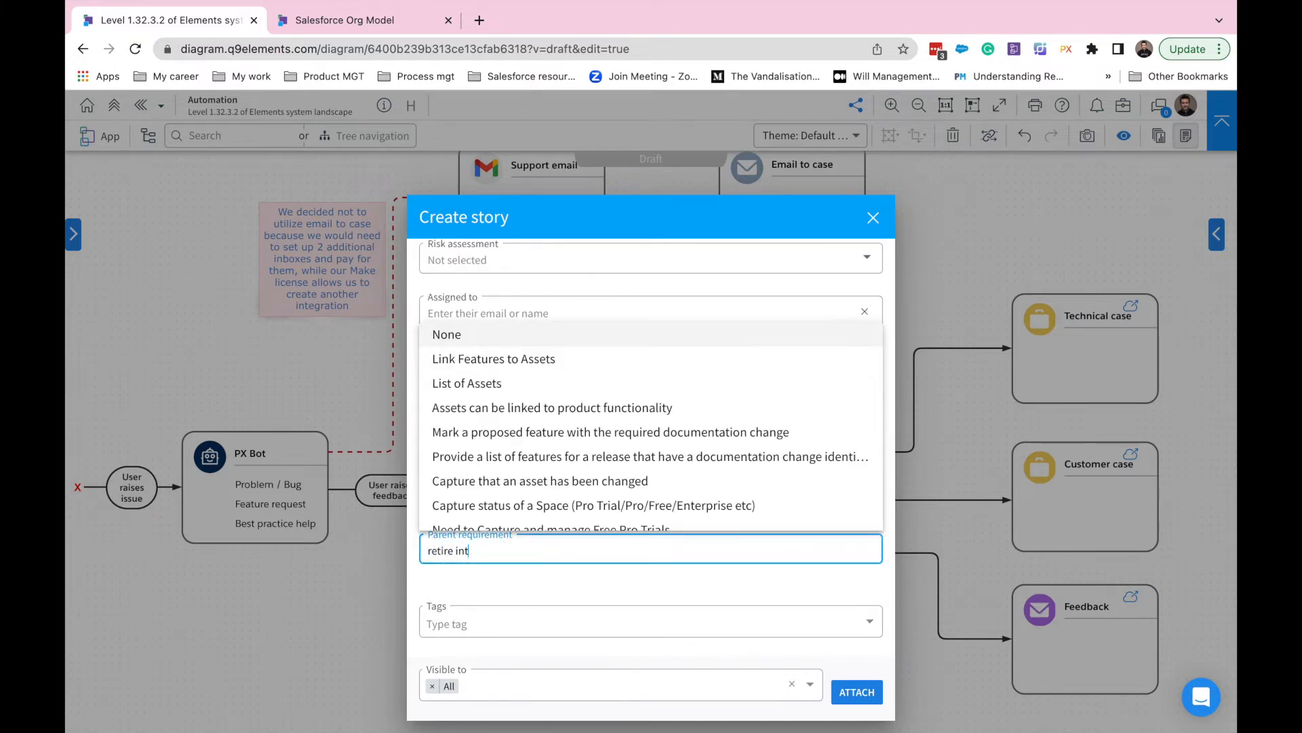
click(490, 602)
scroll(510, 514, up, 5)
click(873, 698)
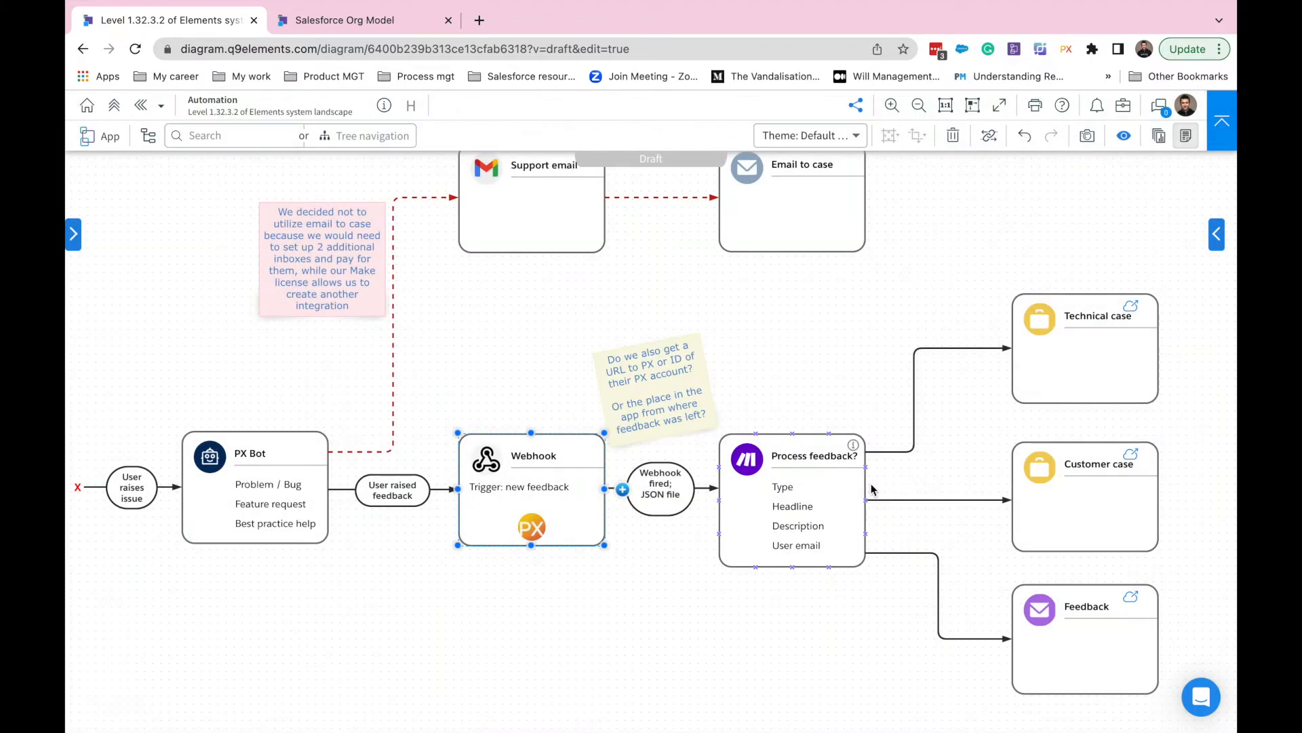
Add two attributes to the "Feedback" box and shorten the box from its lower edge.
scroll(910, 465, right, 3)
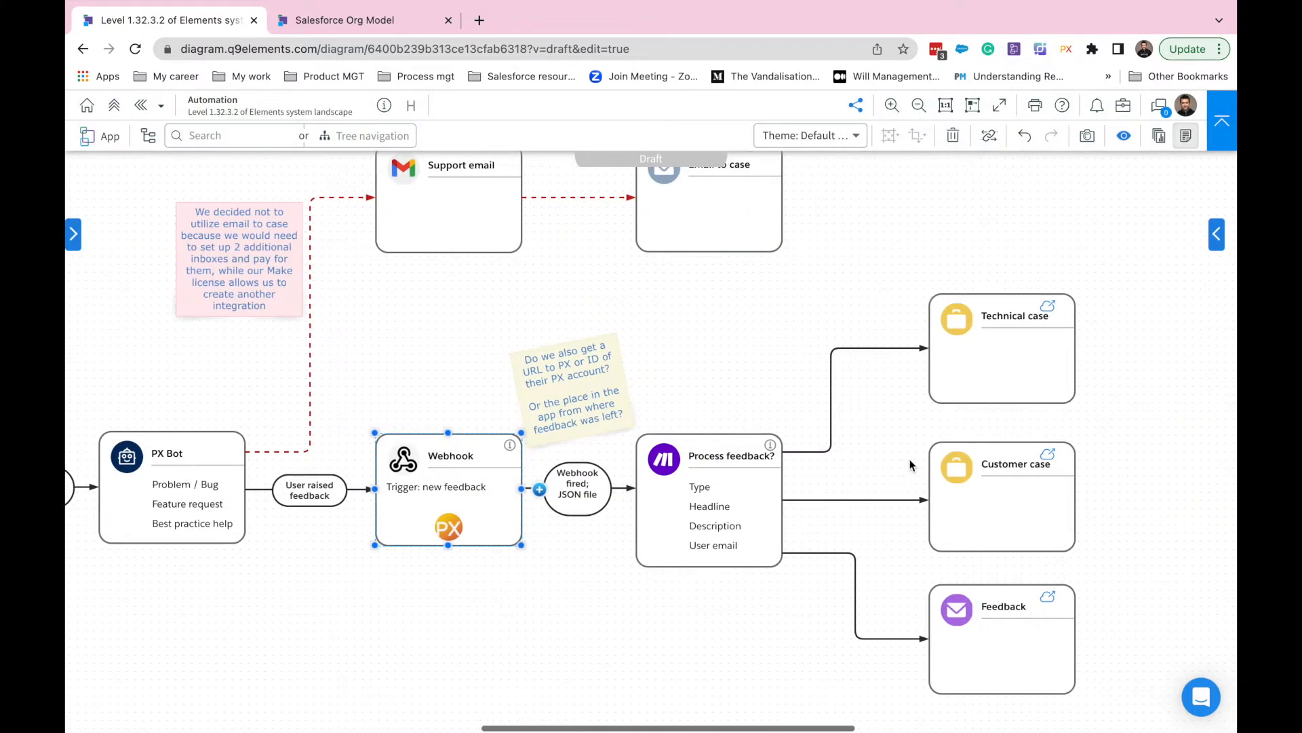
scroll(906, 442, down, 2)
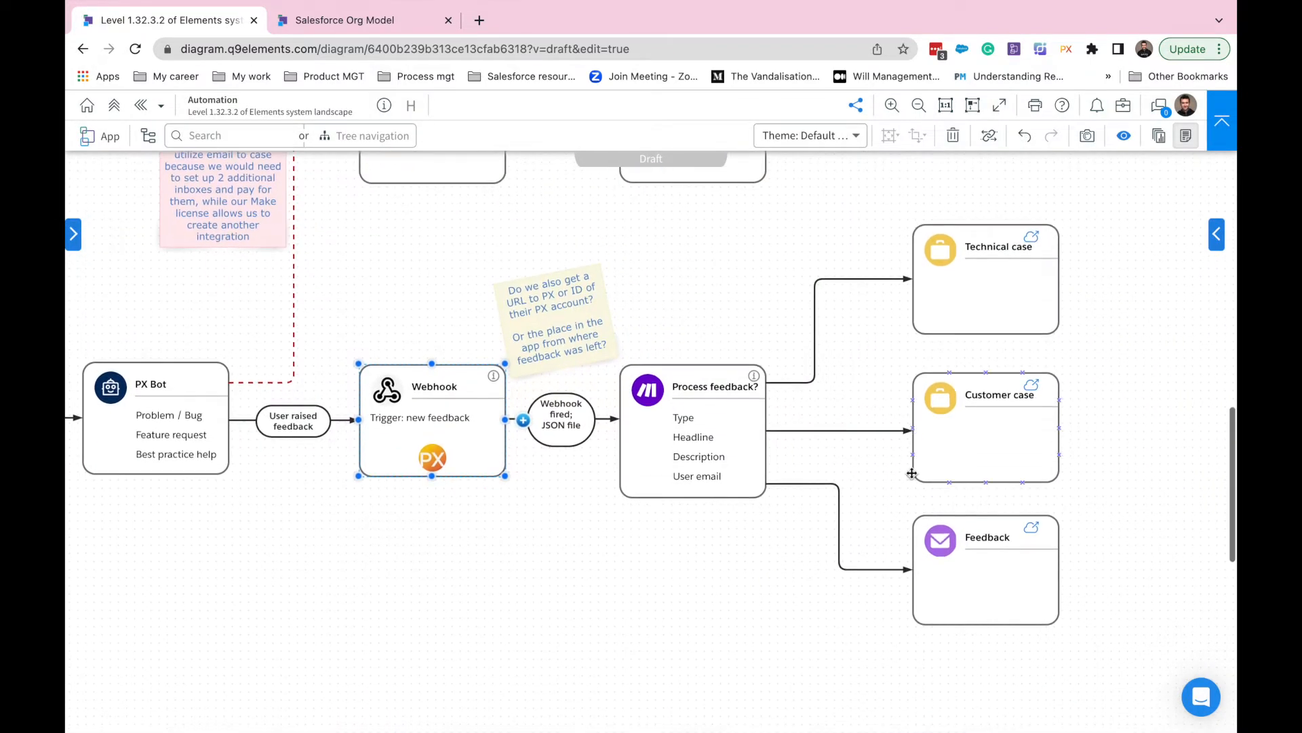
right_click(965, 555)
mouse_move(1021, 517)
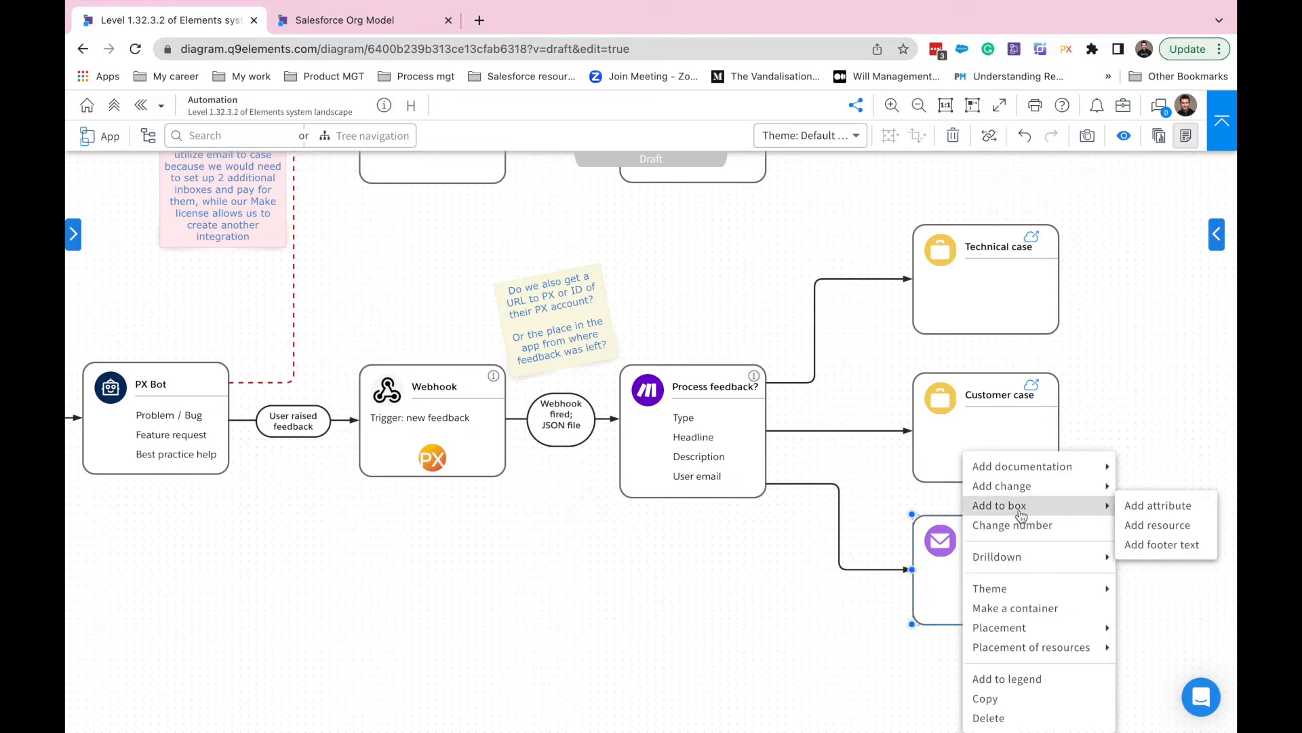
click(1158, 505)
right_click(987, 608)
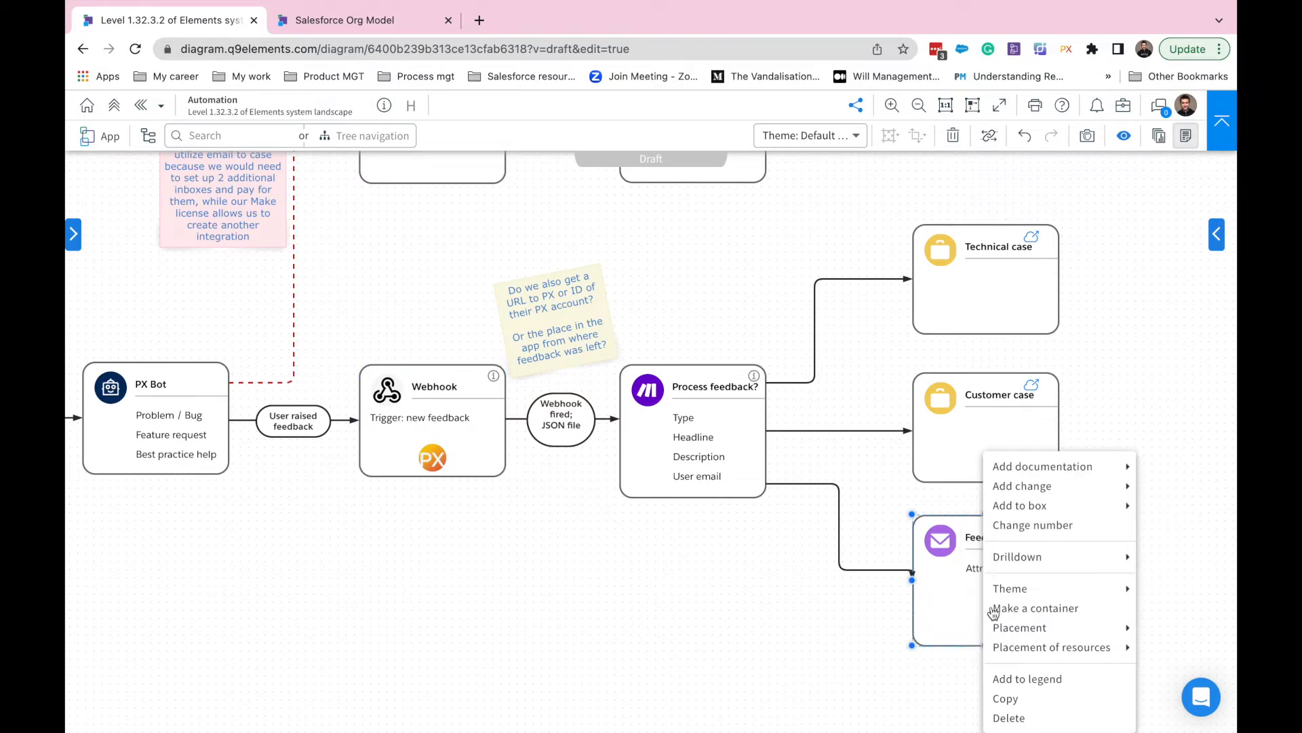
mouse_move(1019, 505)
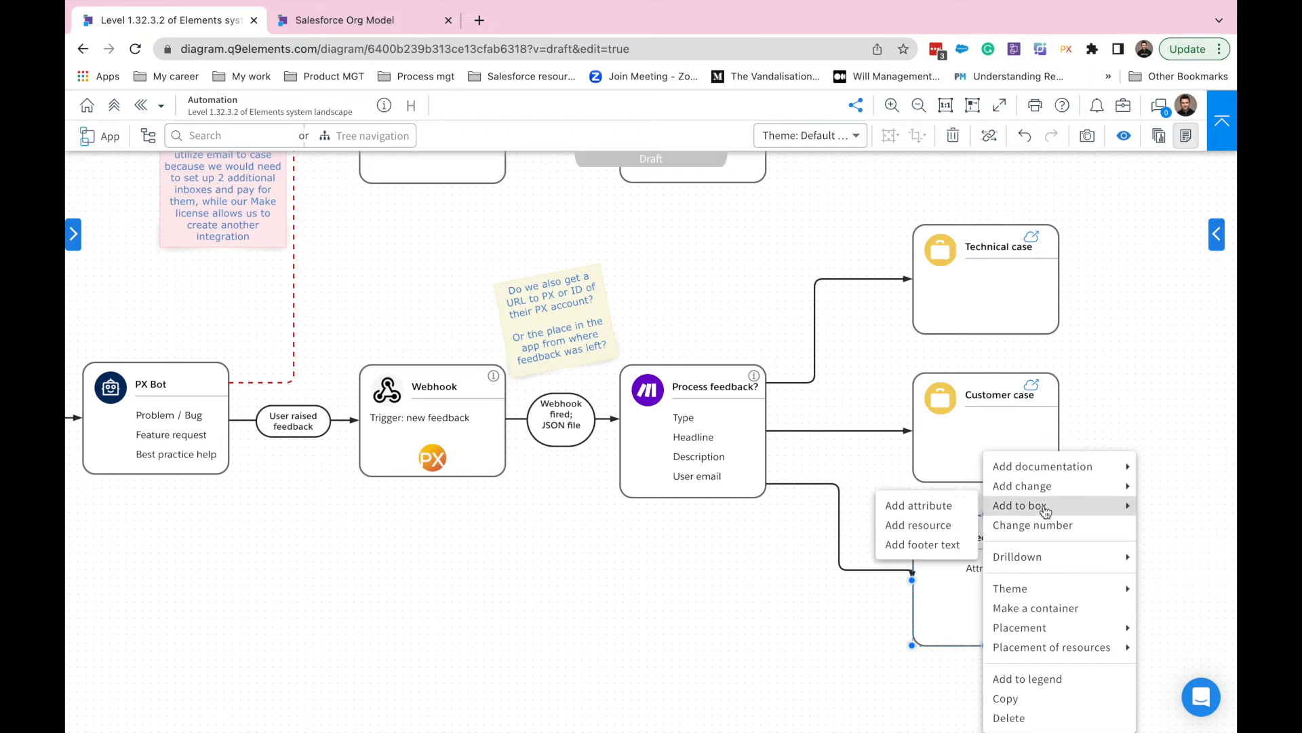
click(906, 502)
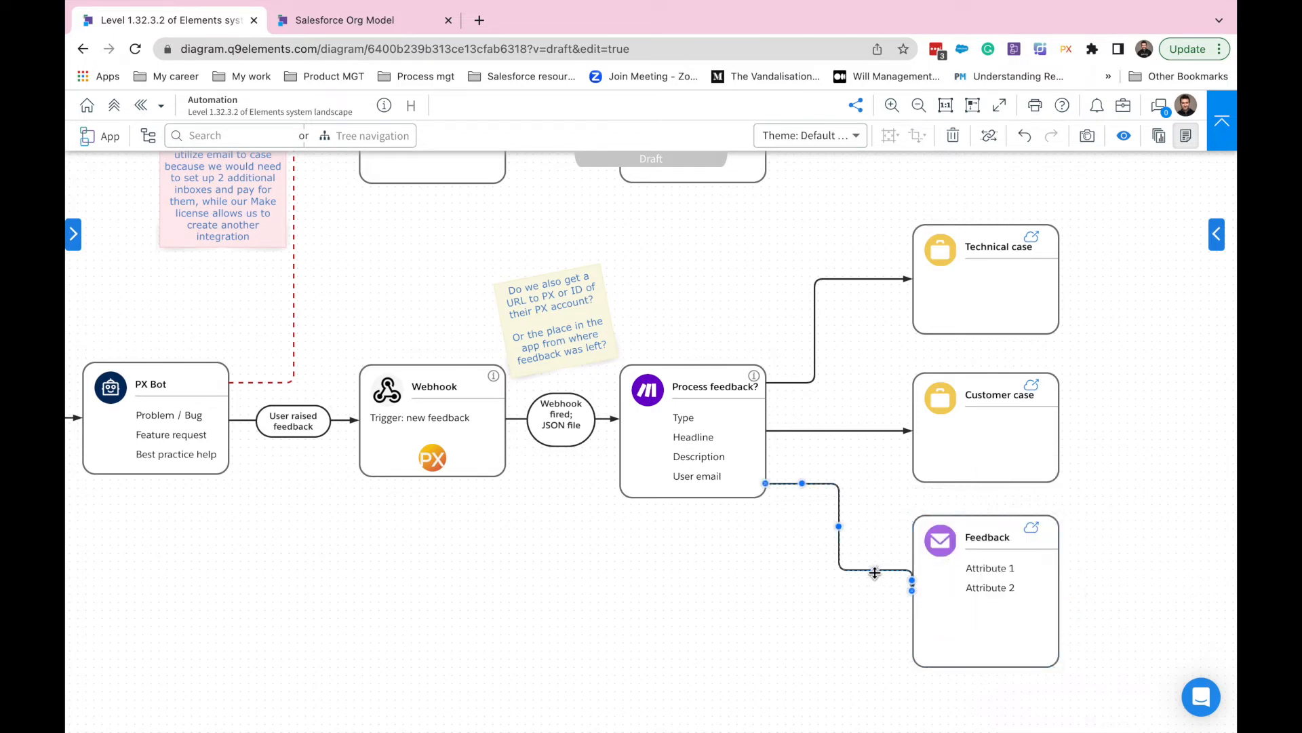
click(1000, 637)
drag(986, 666, 986, 621)
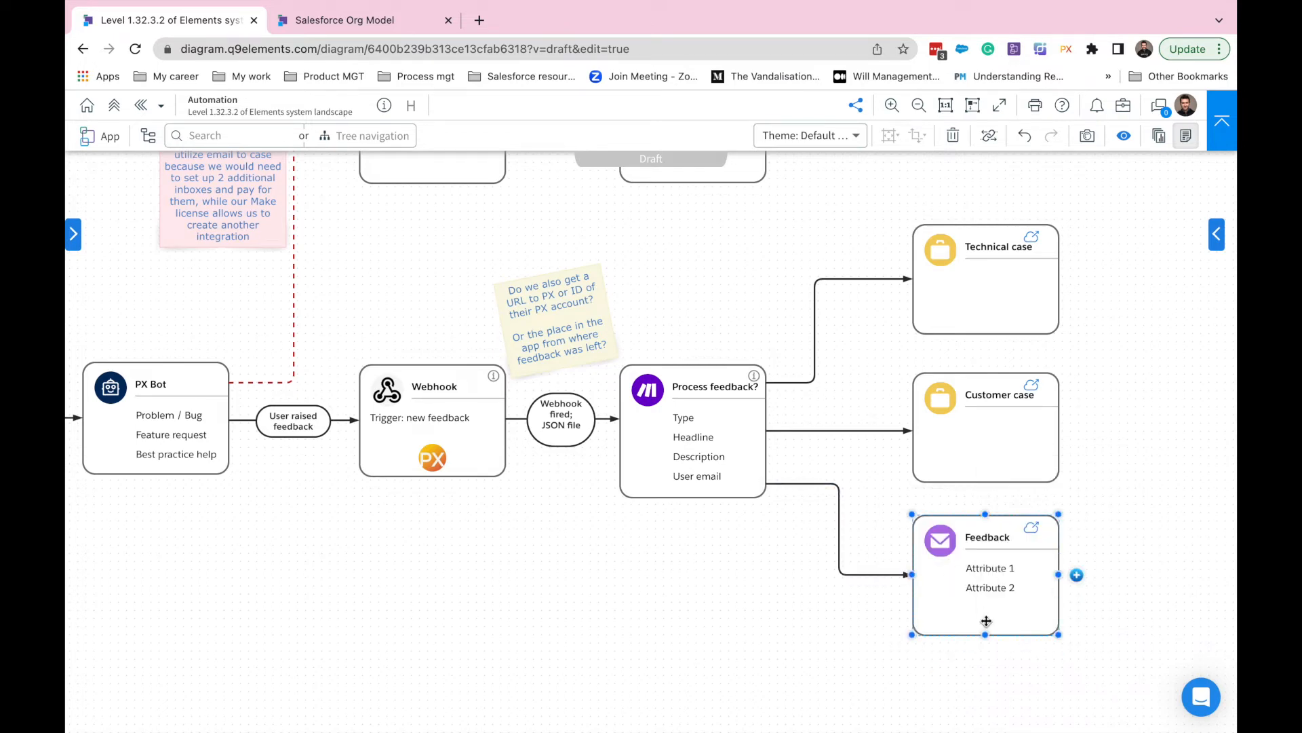
Rename the first attribute of the "Feedback" box to "Summary".
double_click(985, 568)
text(Summary)
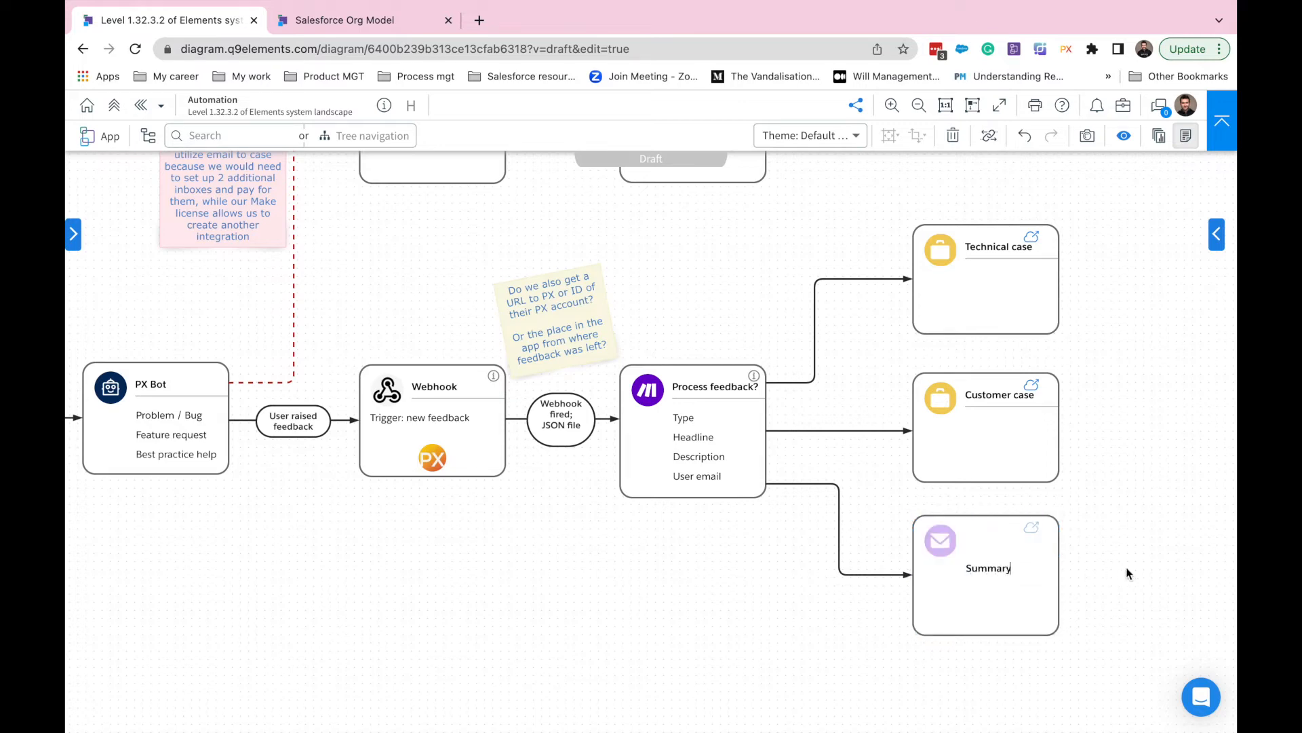
click(1010, 584)
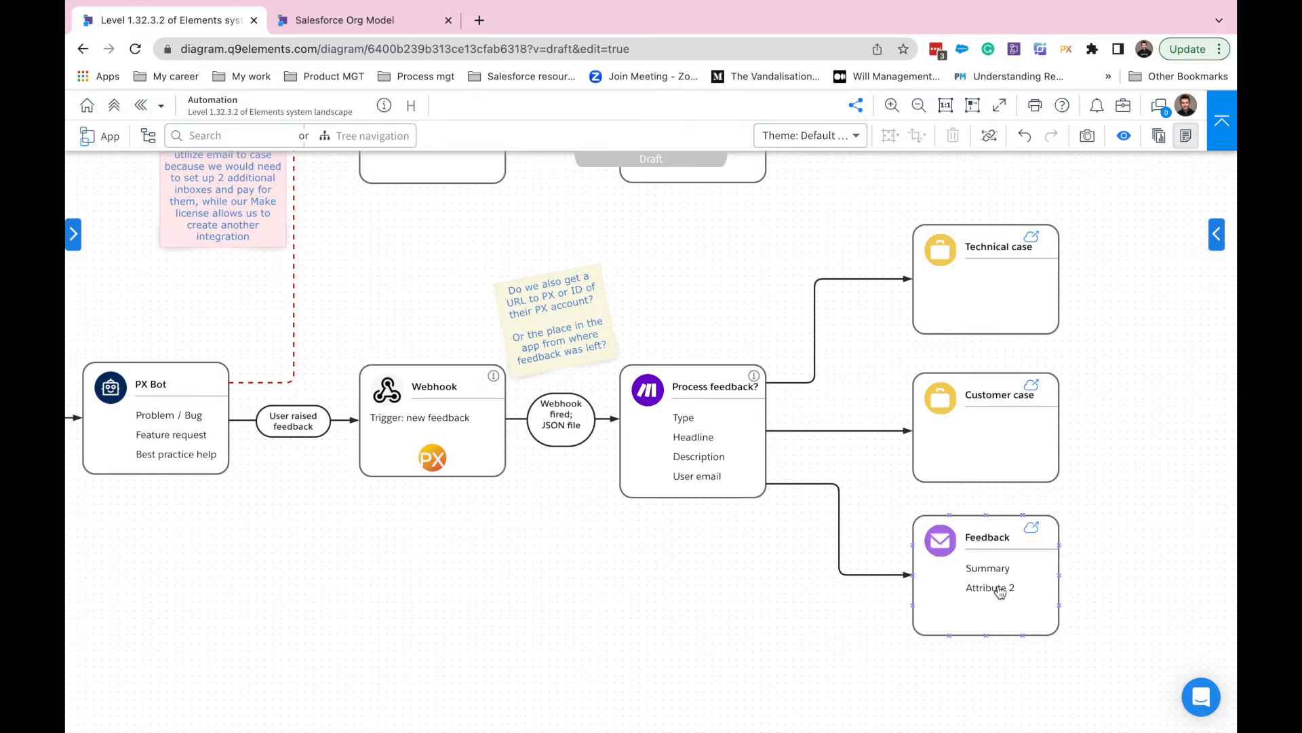
Switch to the Salesforce Org Model, expand the Feedback custom object's Fields, and look through its field list.
click(407, 20)
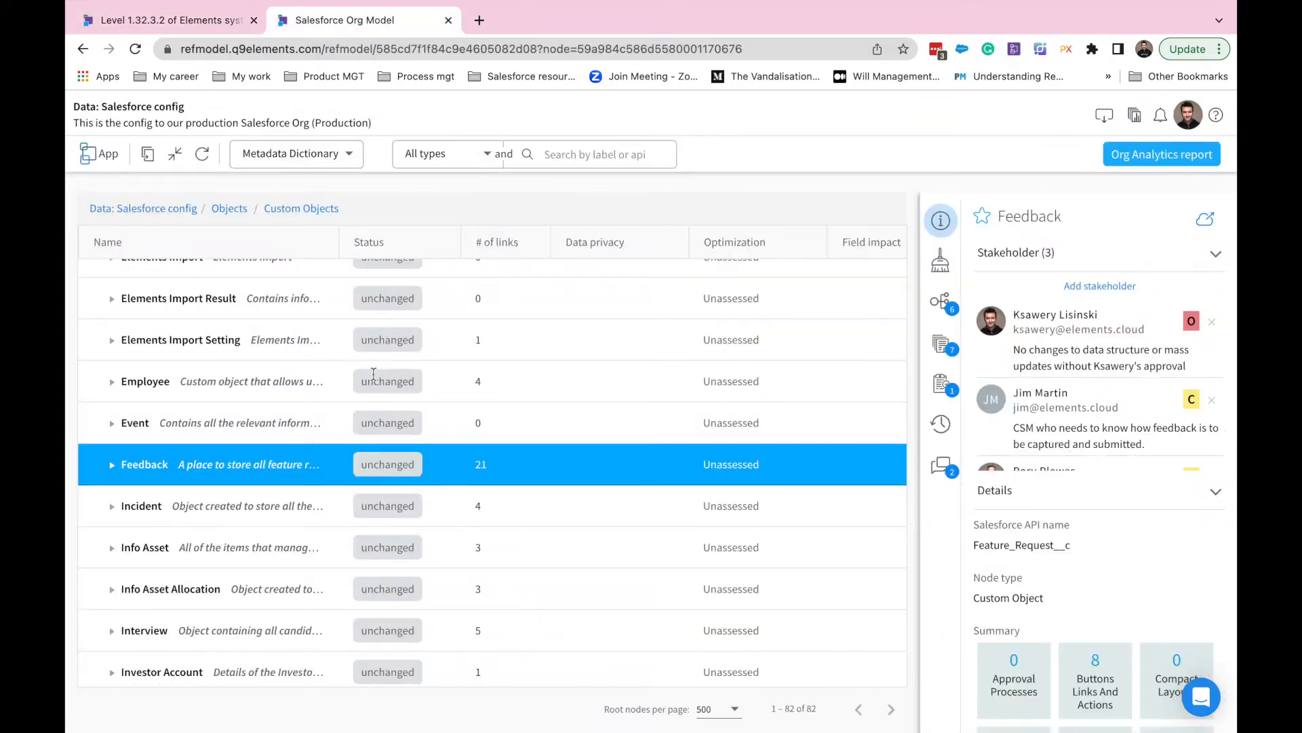
click(112, 465)
scroll(196, 531, down, 3)
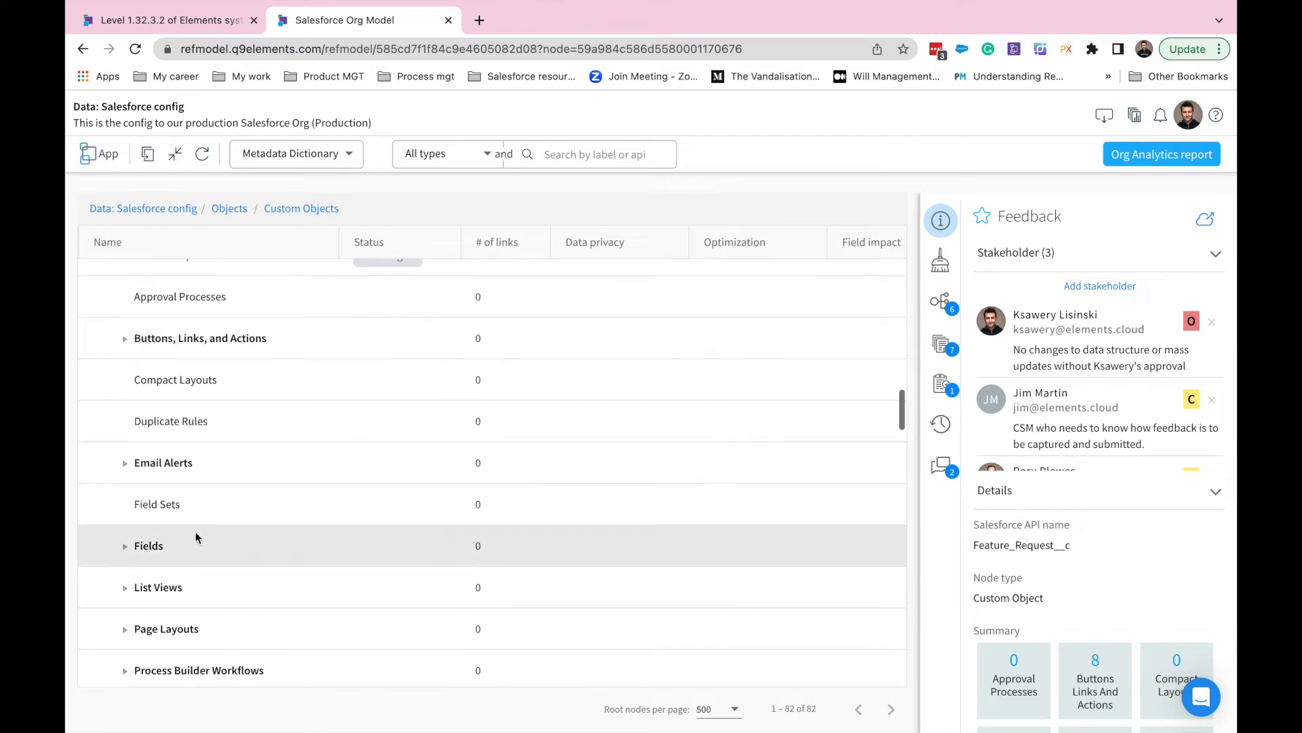
click(120, 555)
scroll(230, 568, down, 4)
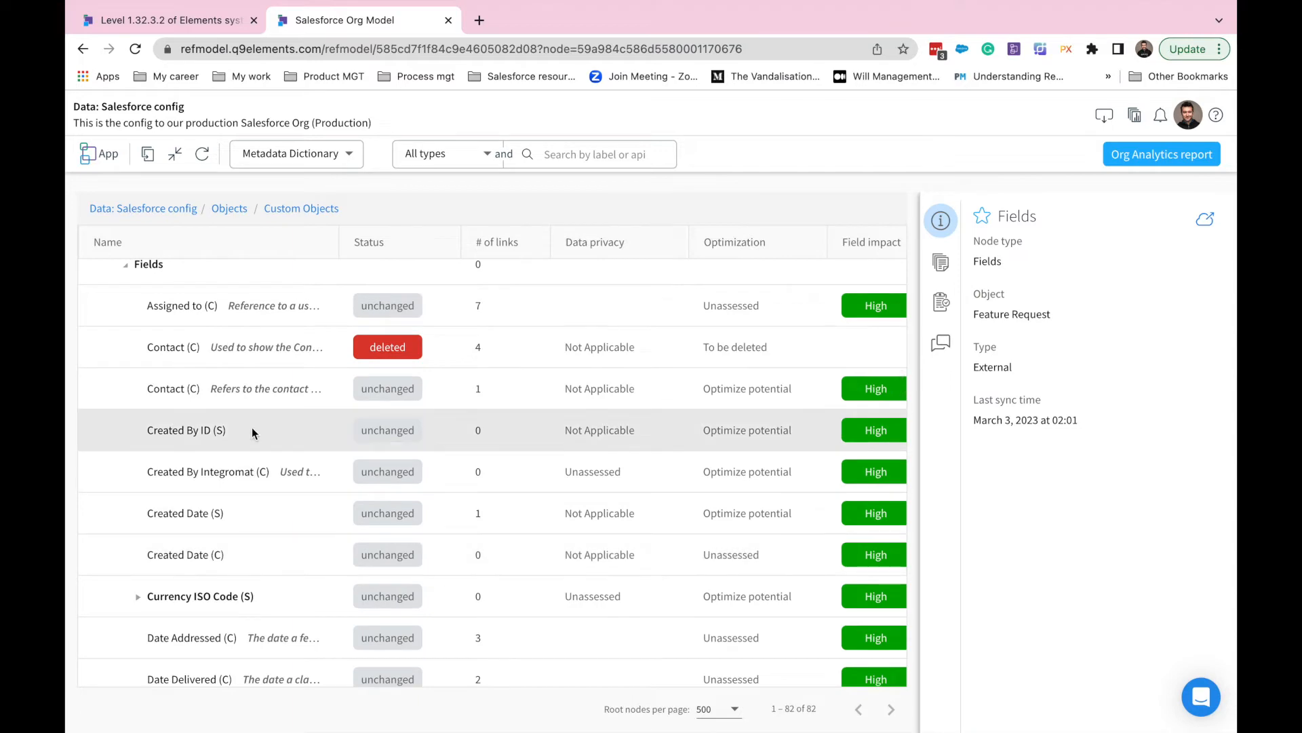
scroll(251, 428, down, 3)
scroll(261, 502, down, 5)
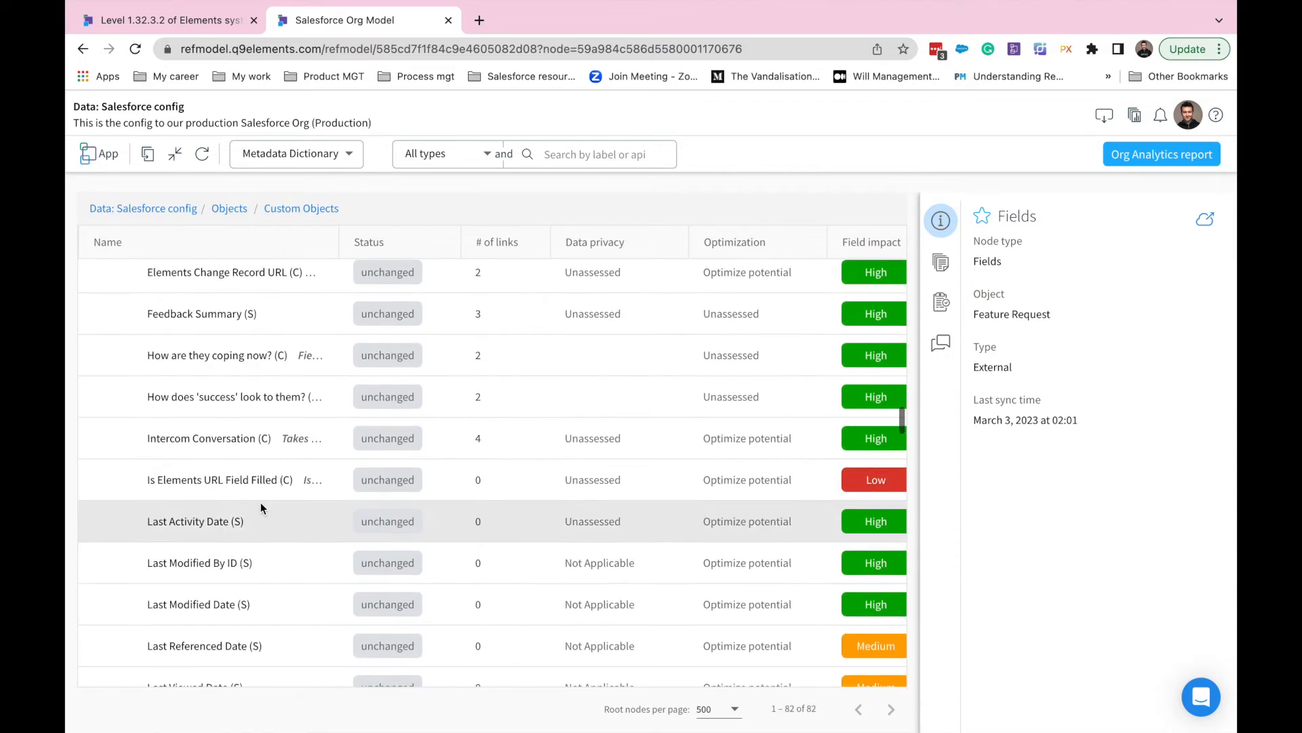
scroll(261, 507, down, 6)
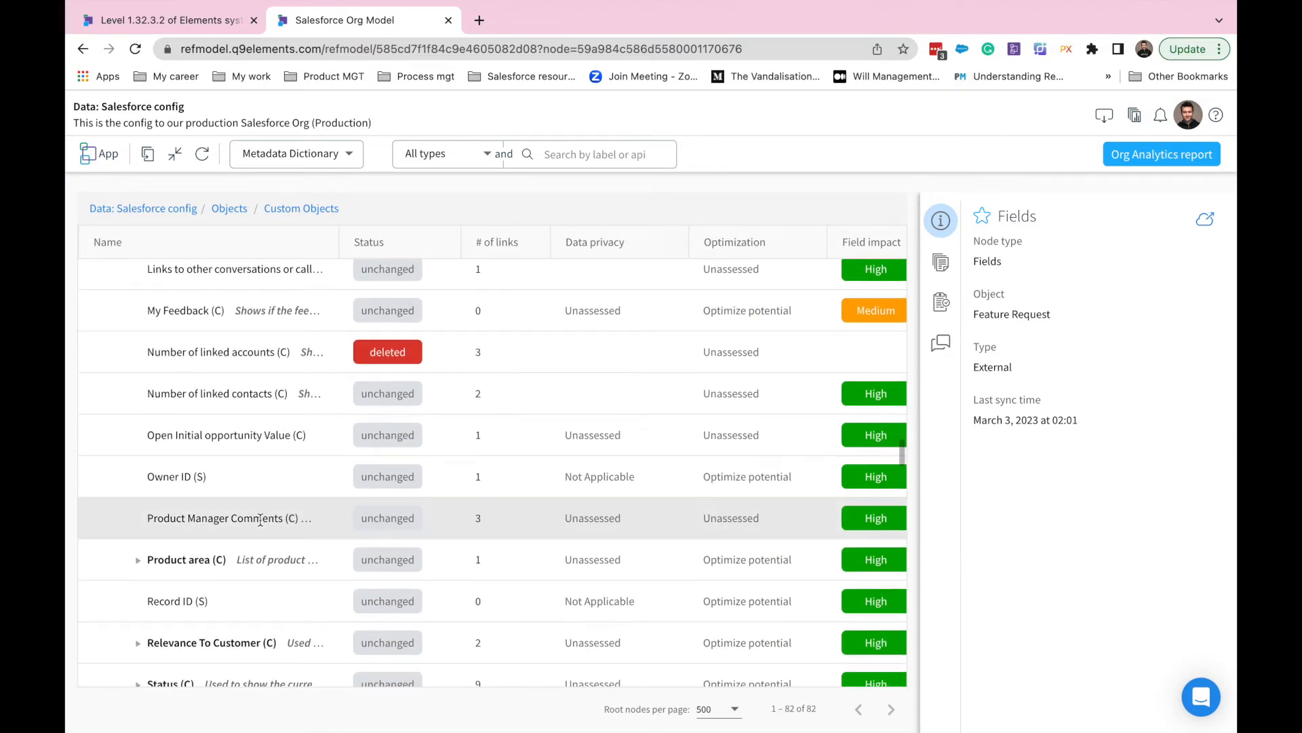
scroll(260, 520, down, 5)
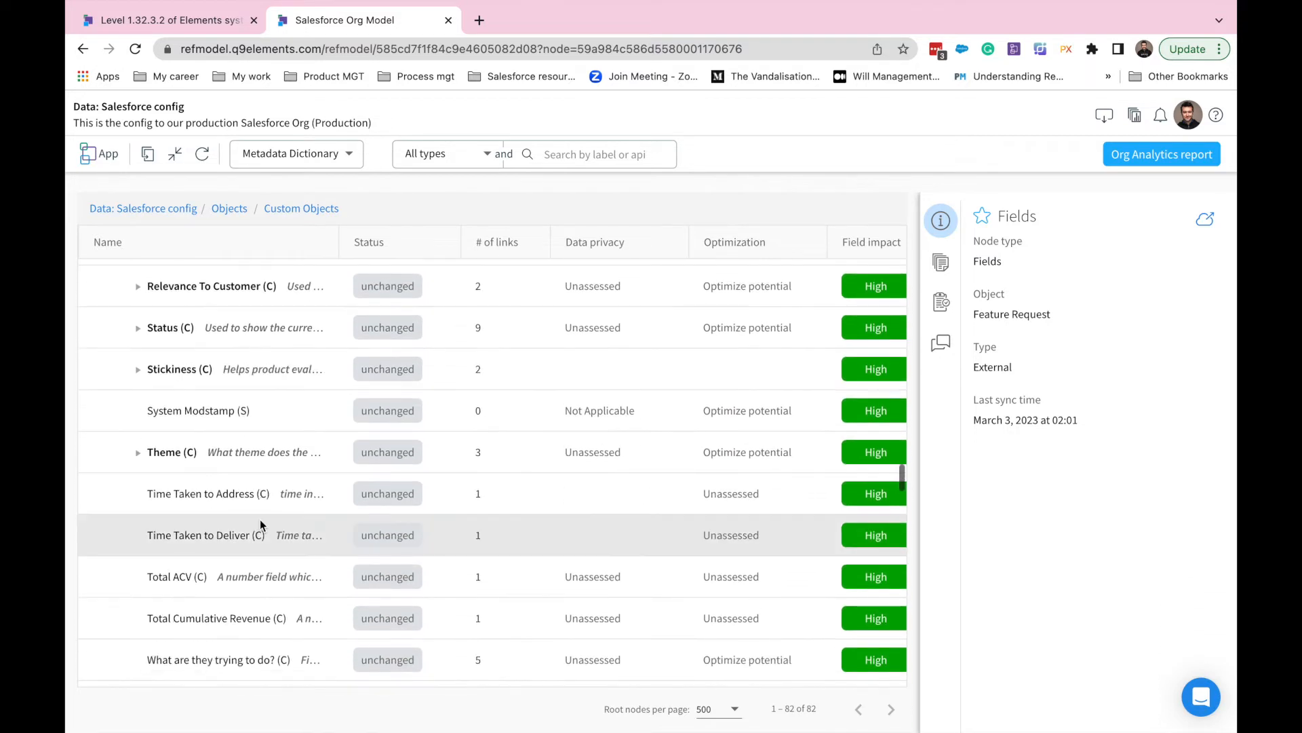
scroll(259, 519, down, 5)
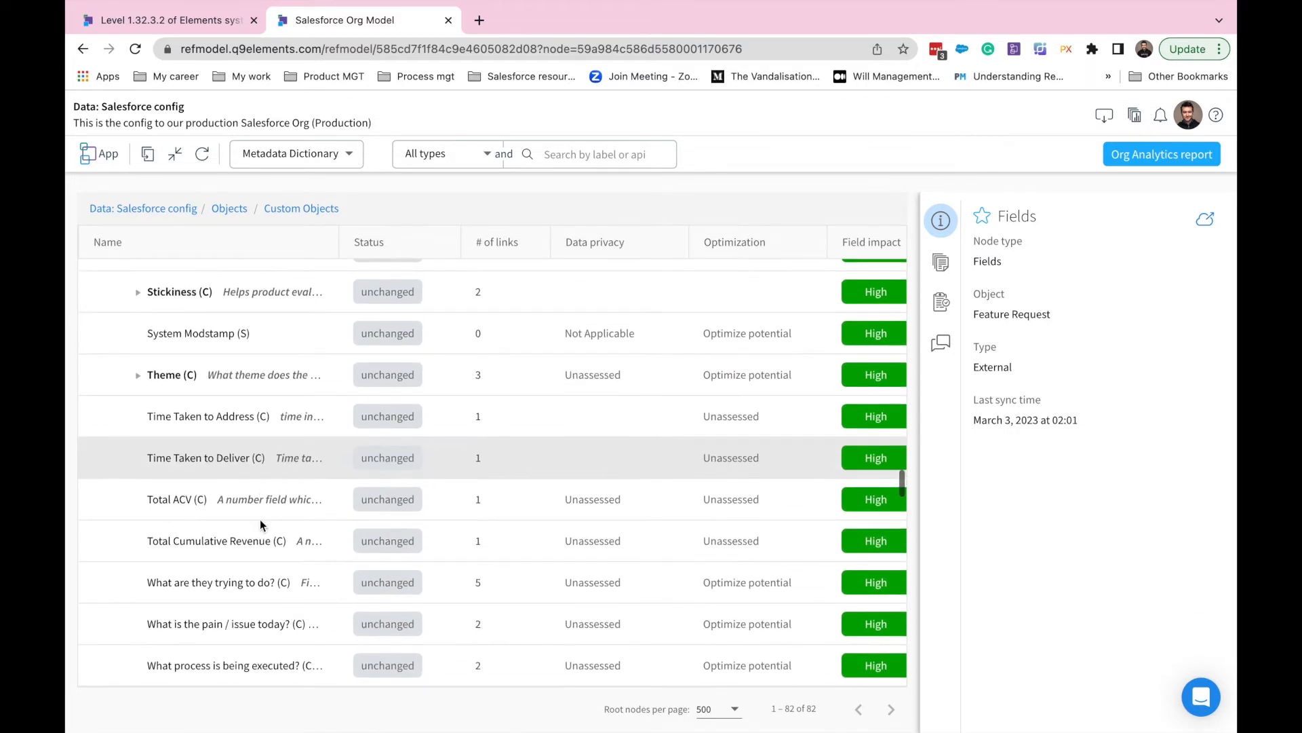
Find the Feedback Summary field of the Feedback object and copy its reference.
scroll(259, 519, up, 3)
scroll(260, 519, up, 5)
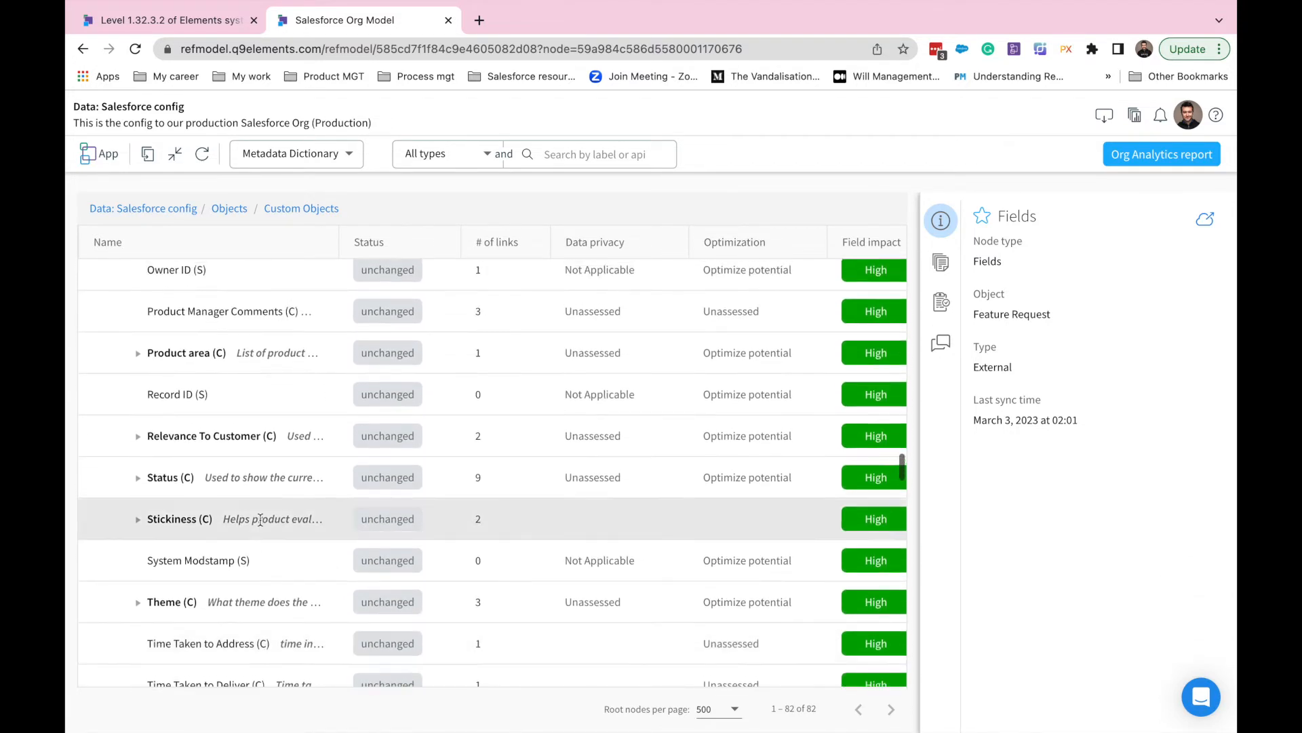
scroll(259, 519, up, 4)
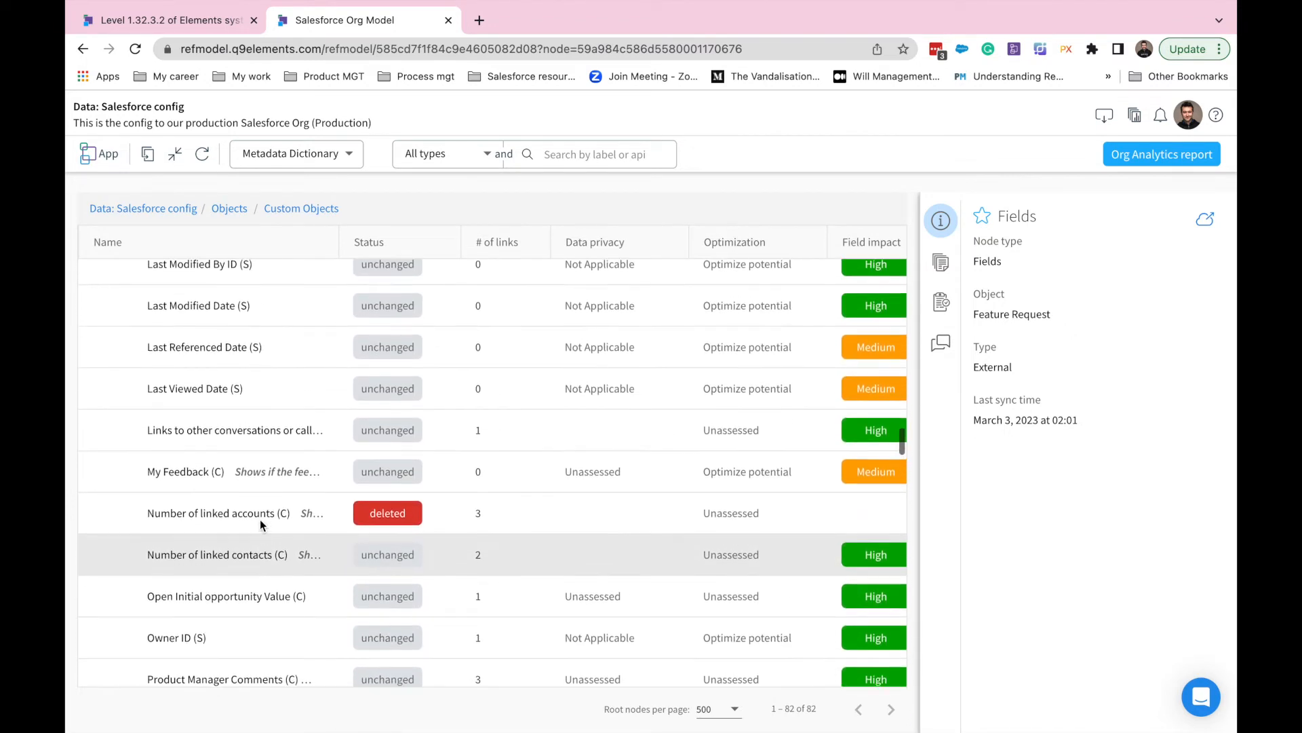
scroll(259, 518, up, 2)
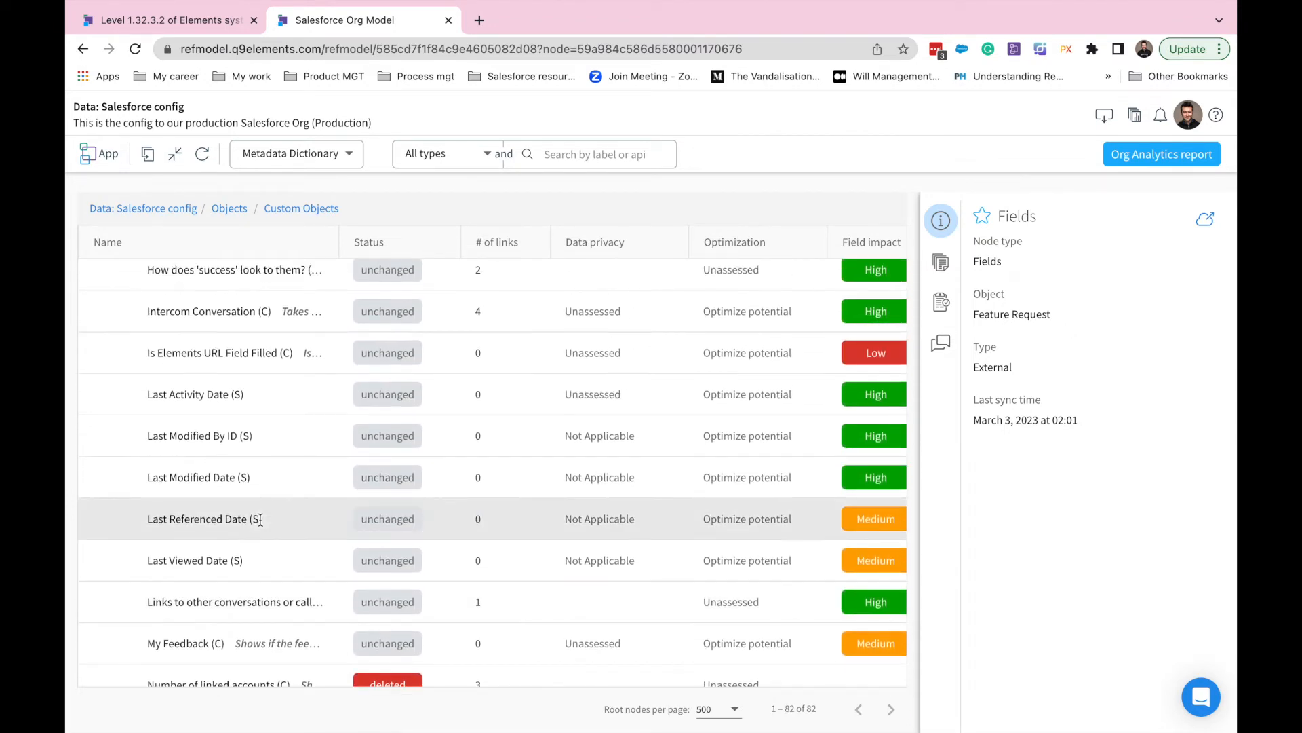
scroll(260, 519, up, 3)
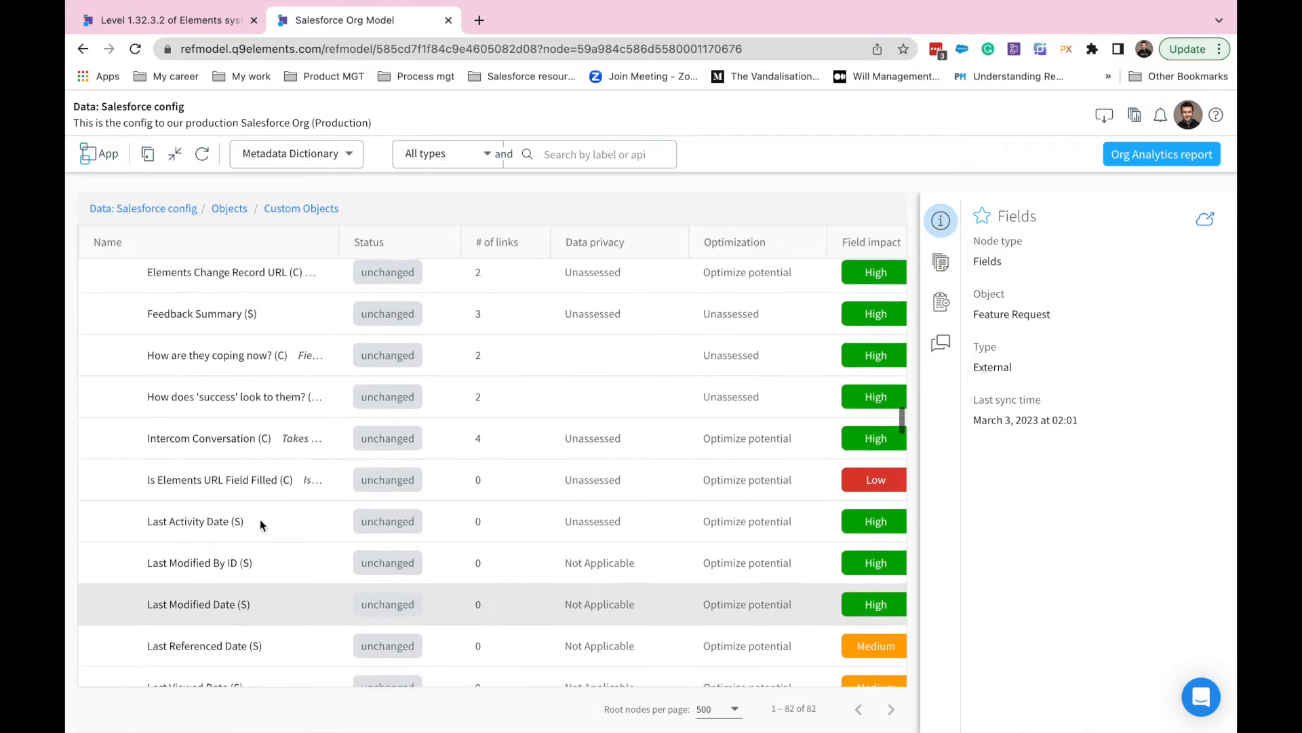
scroll(260, 521, up, 2)
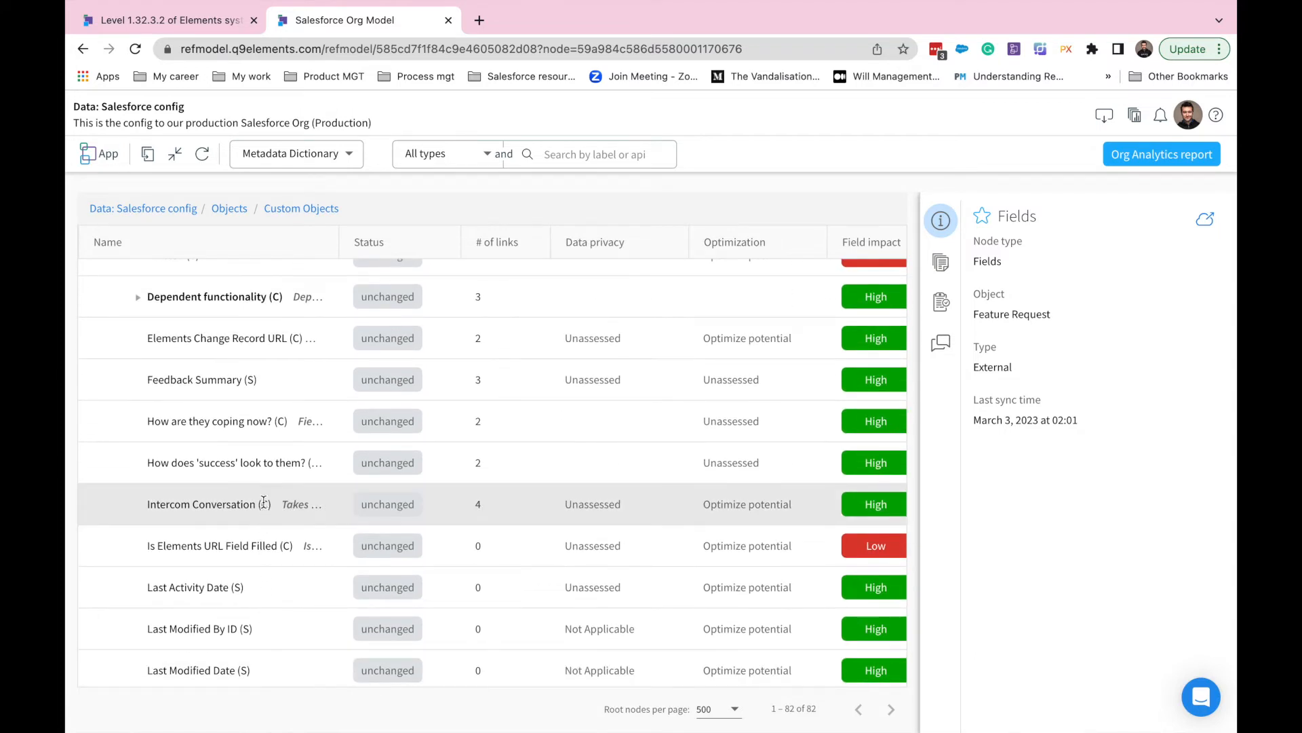
scroll(263, 502, up, 3)
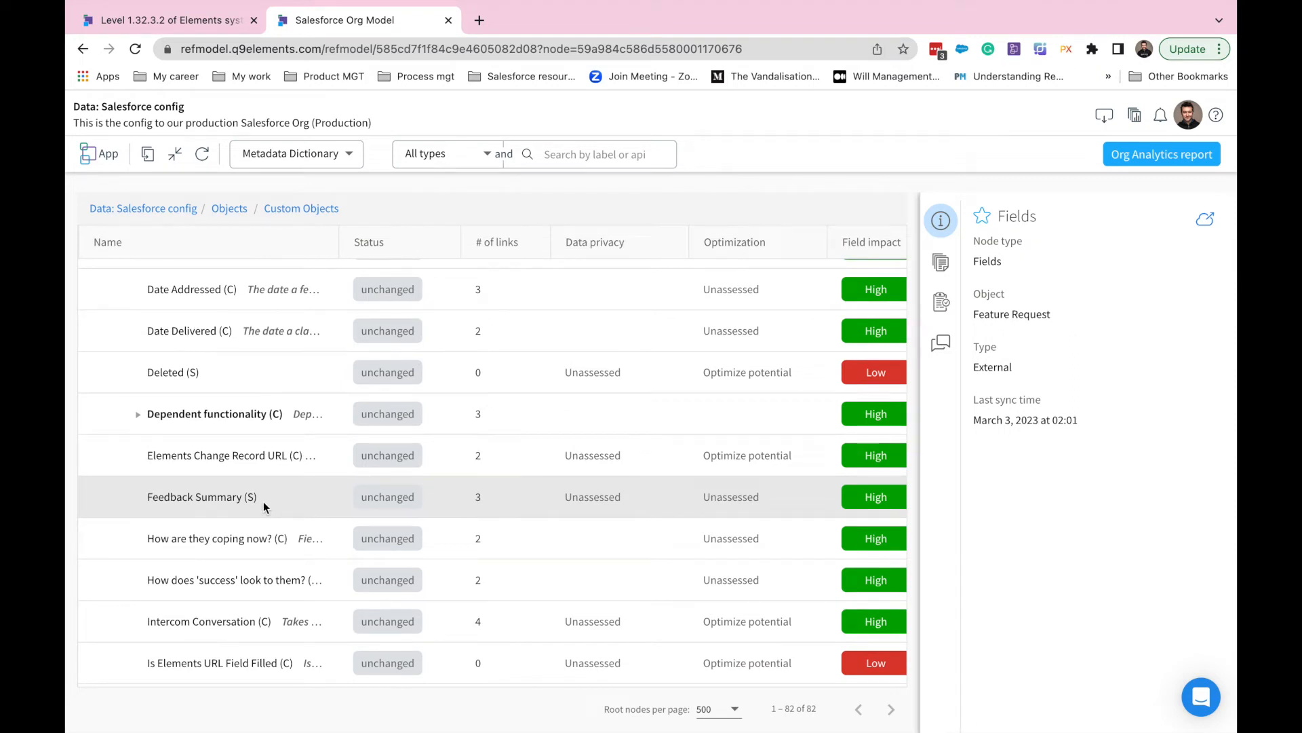
right_click(263, 502)
click(326, 652)
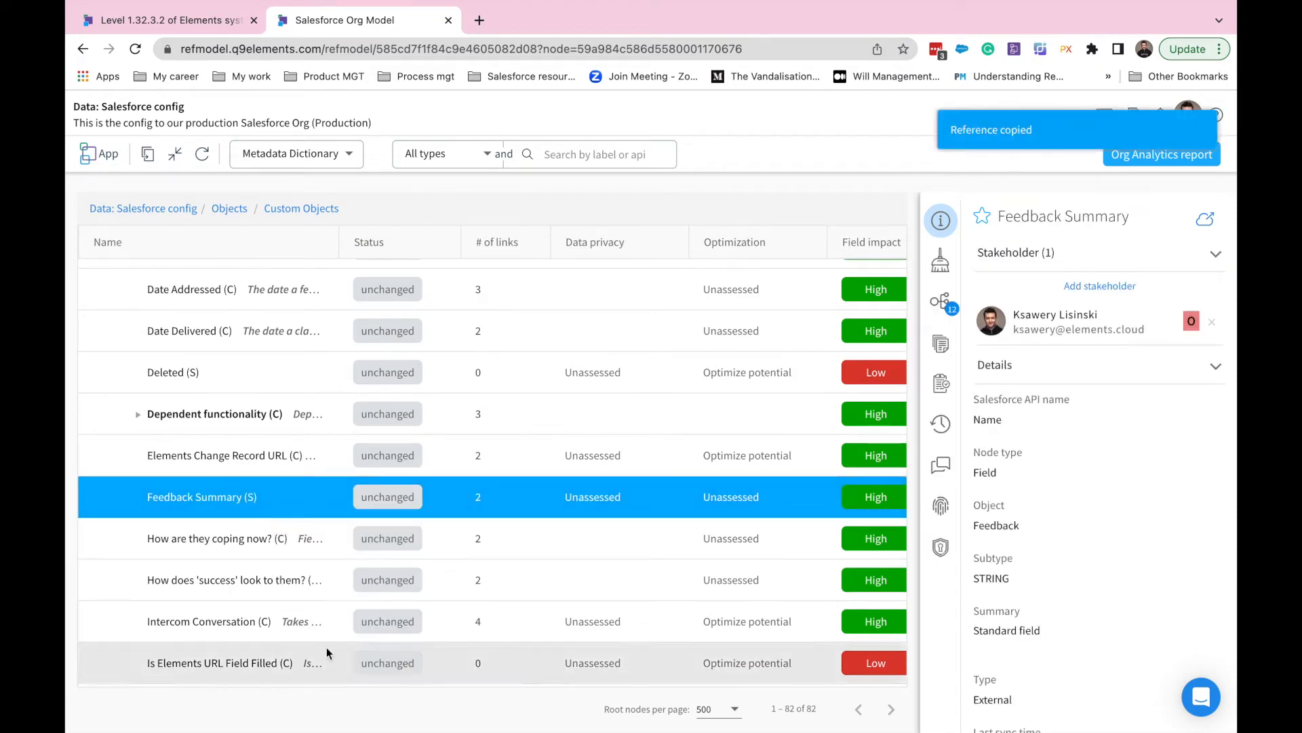
Return to the Automation diagram and attach the copied Feedback Summary reference to the "Feedback" box as an org model node link.
click(215, 21)
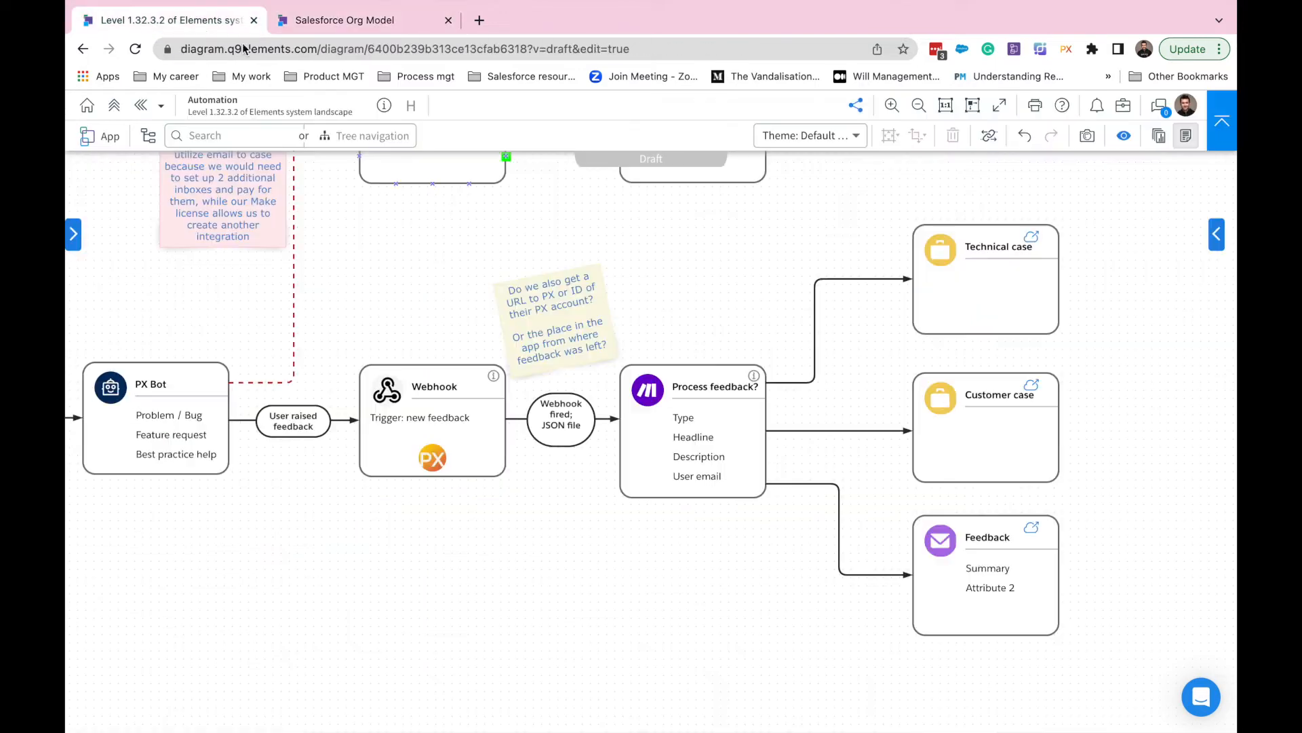
right_click(980, 571)
mouse_move(1004, 465)
click(1181, 560)
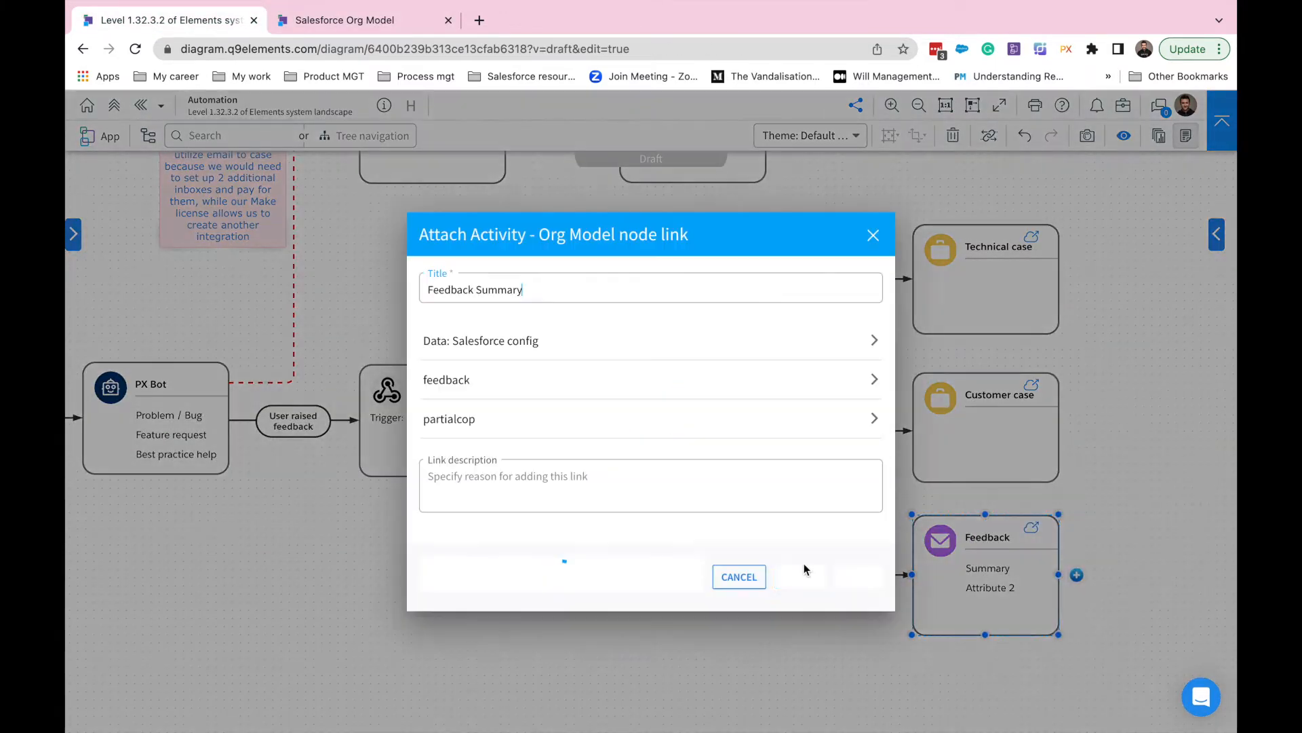
click(784, 576)
Back in the Salesforce Org Model, copy the reference of the Feedback object's active Contact field, not the deleted one.
click(401, 27)
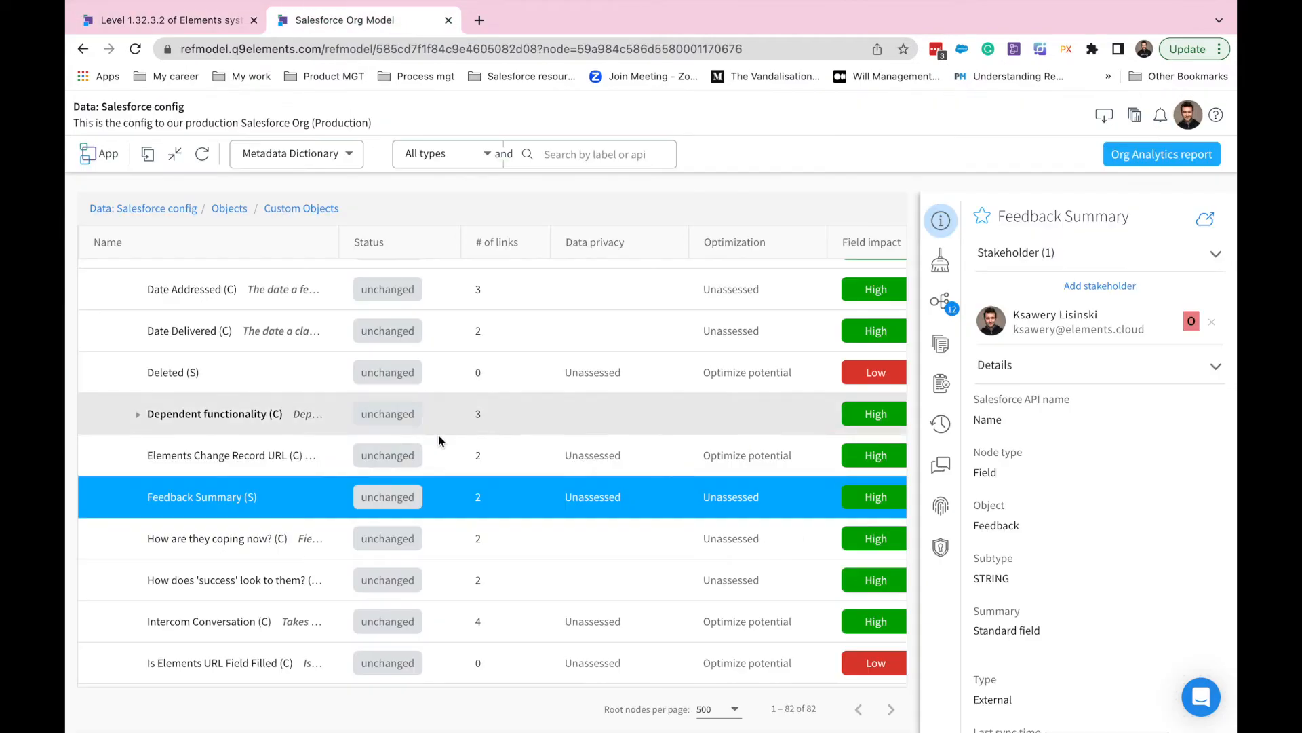
scroll(430, 477, up, 1)
scroll(430, 482, up, 6)
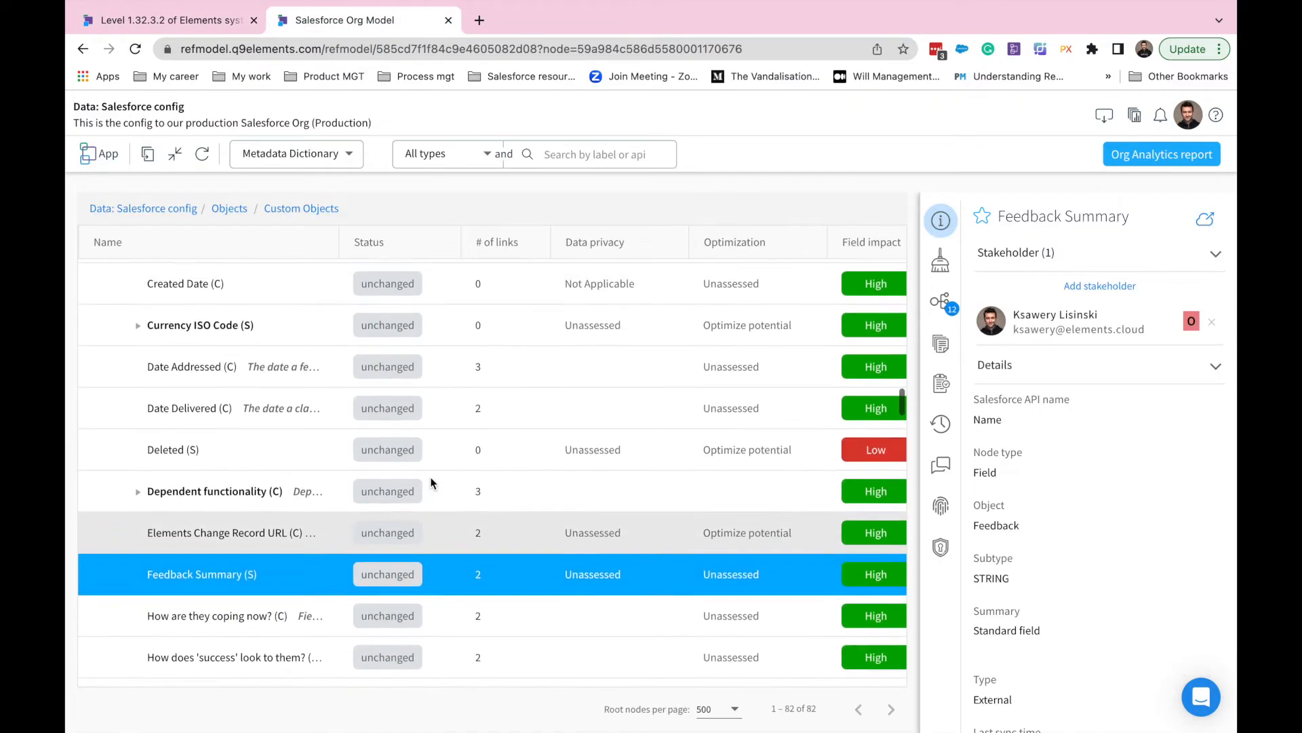
scroll(431, 482, up, 1)
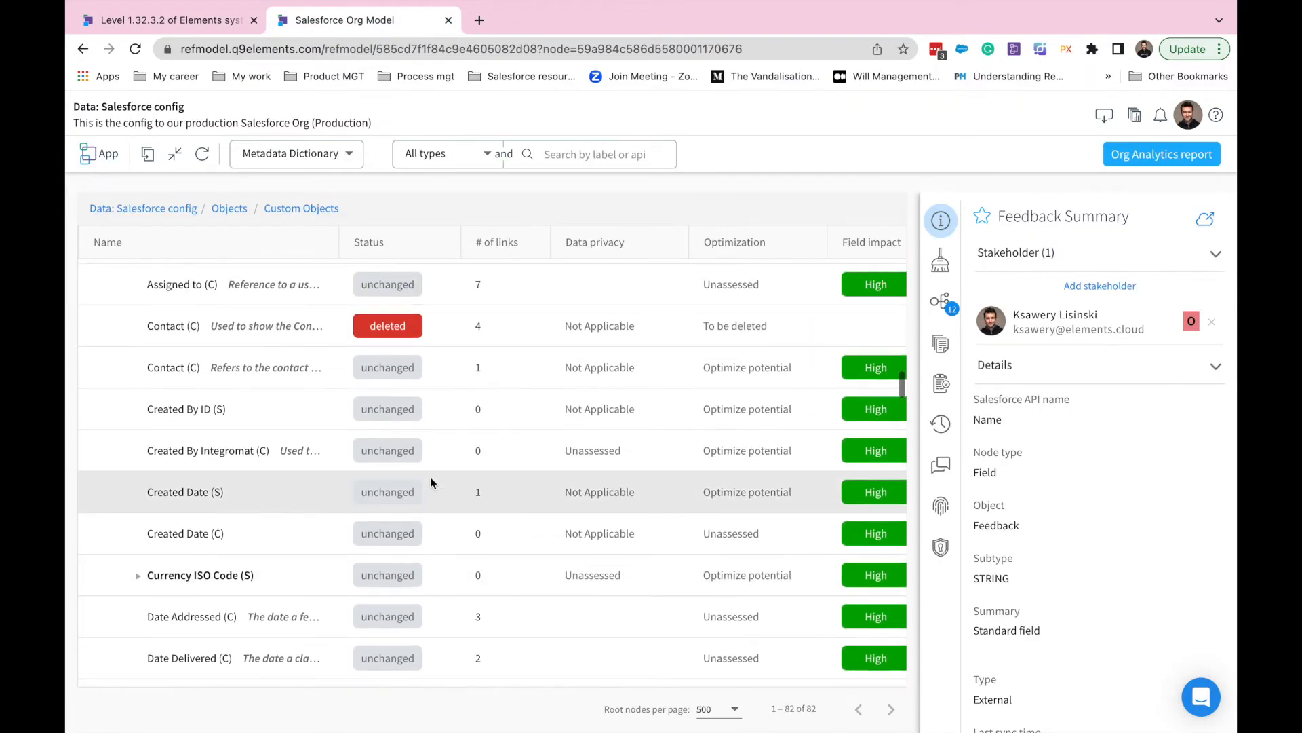
click(448, 401)
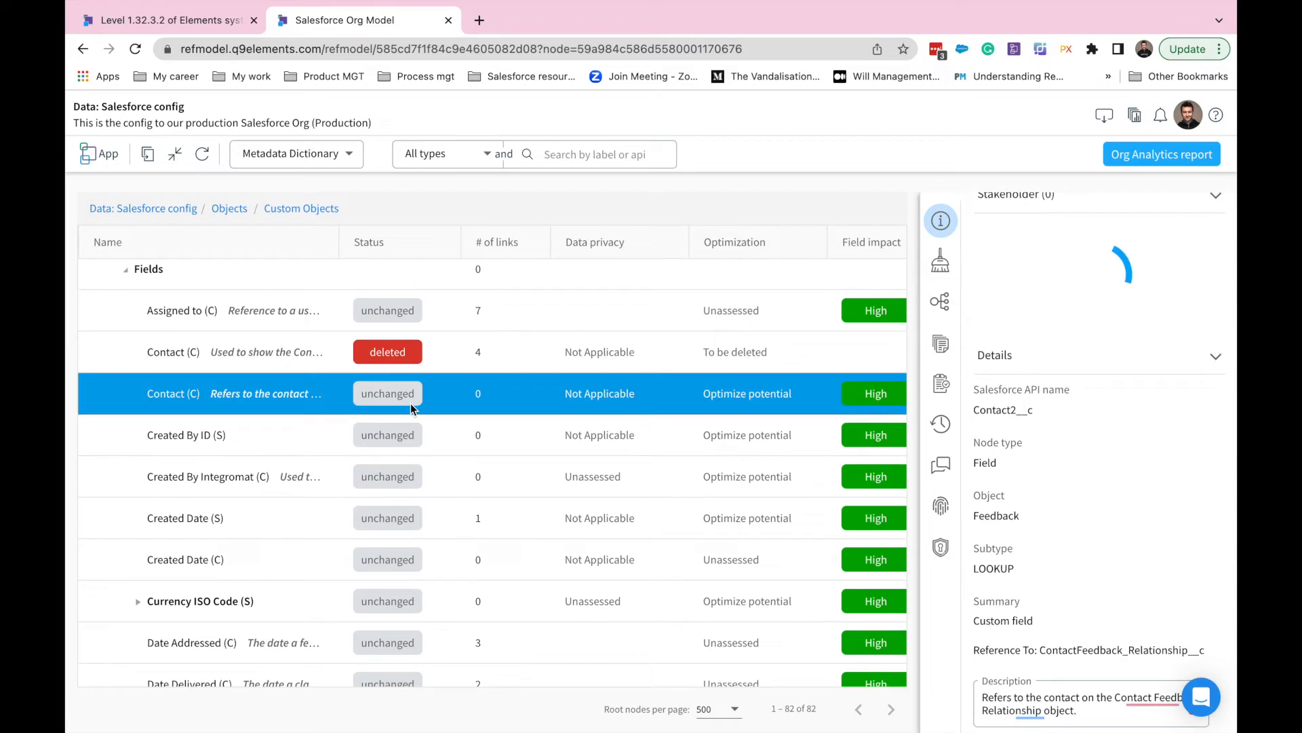
right_click(448, 402)
click(498, 541)
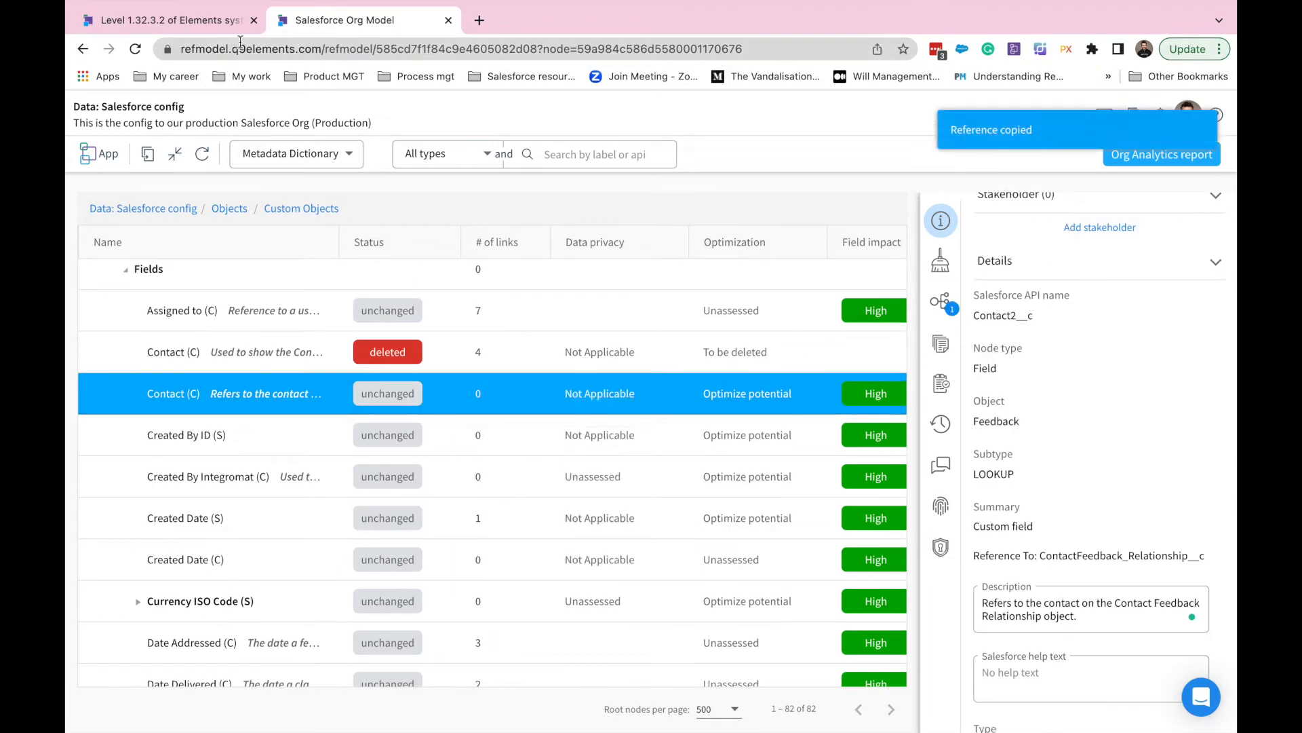
Return to the diagram, add a third attribute named "Contact" to the "Feedback" box, and shorten the box to fit.
click(169, 20)
click(1017, 582)
right_click(1018, 582)
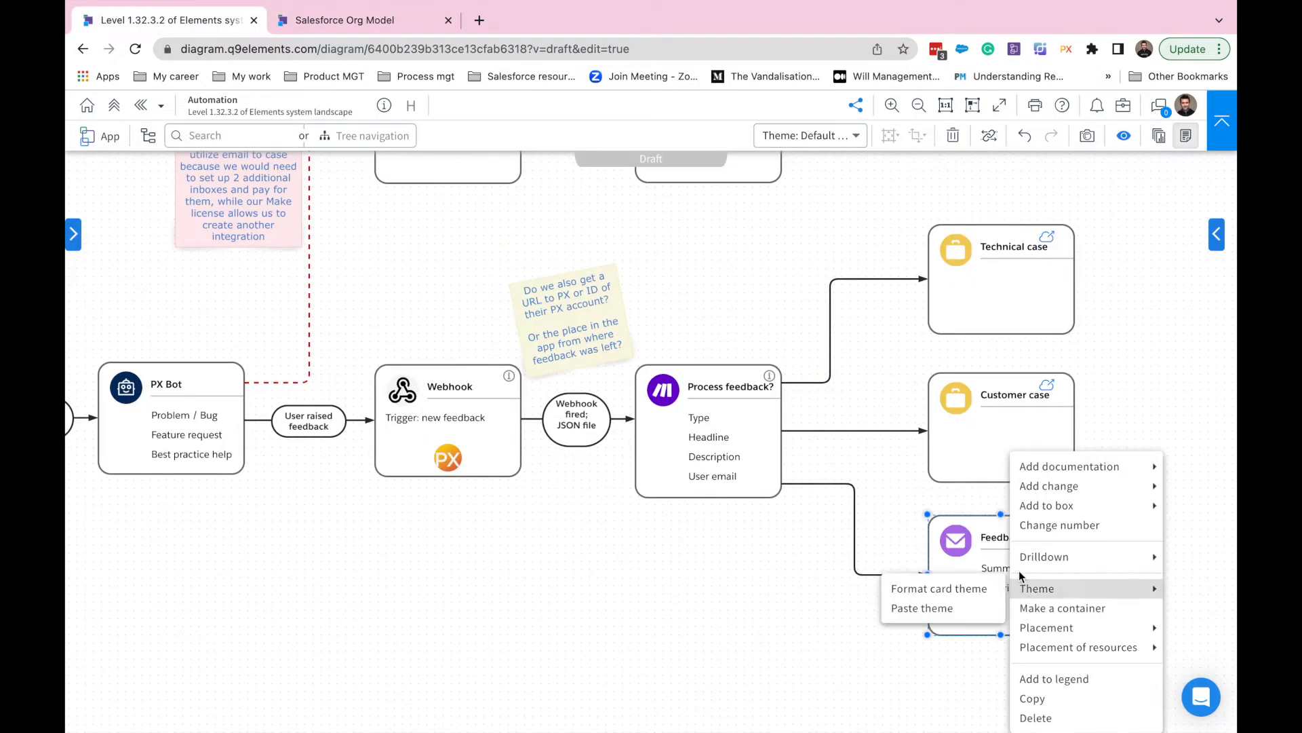
mouse_move(1044, 505)
click(985, 508)
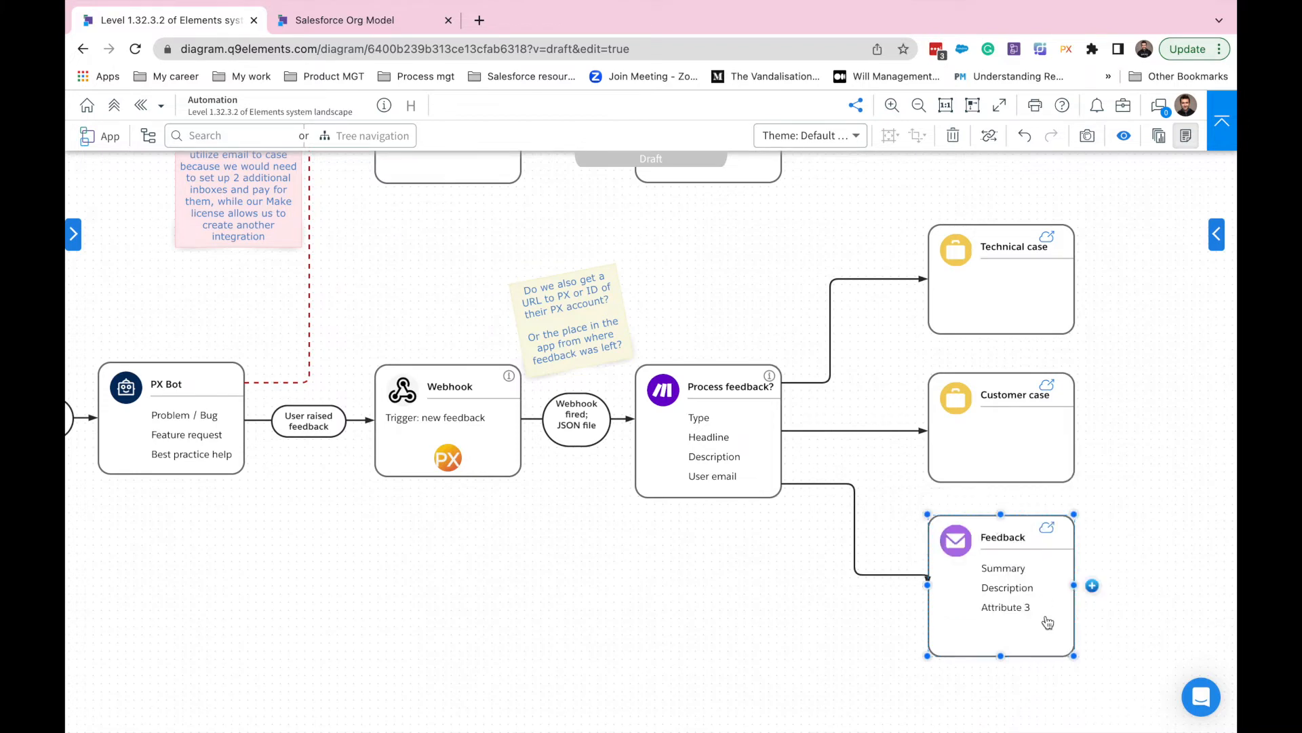
double_click(1017, 608)
text(c)
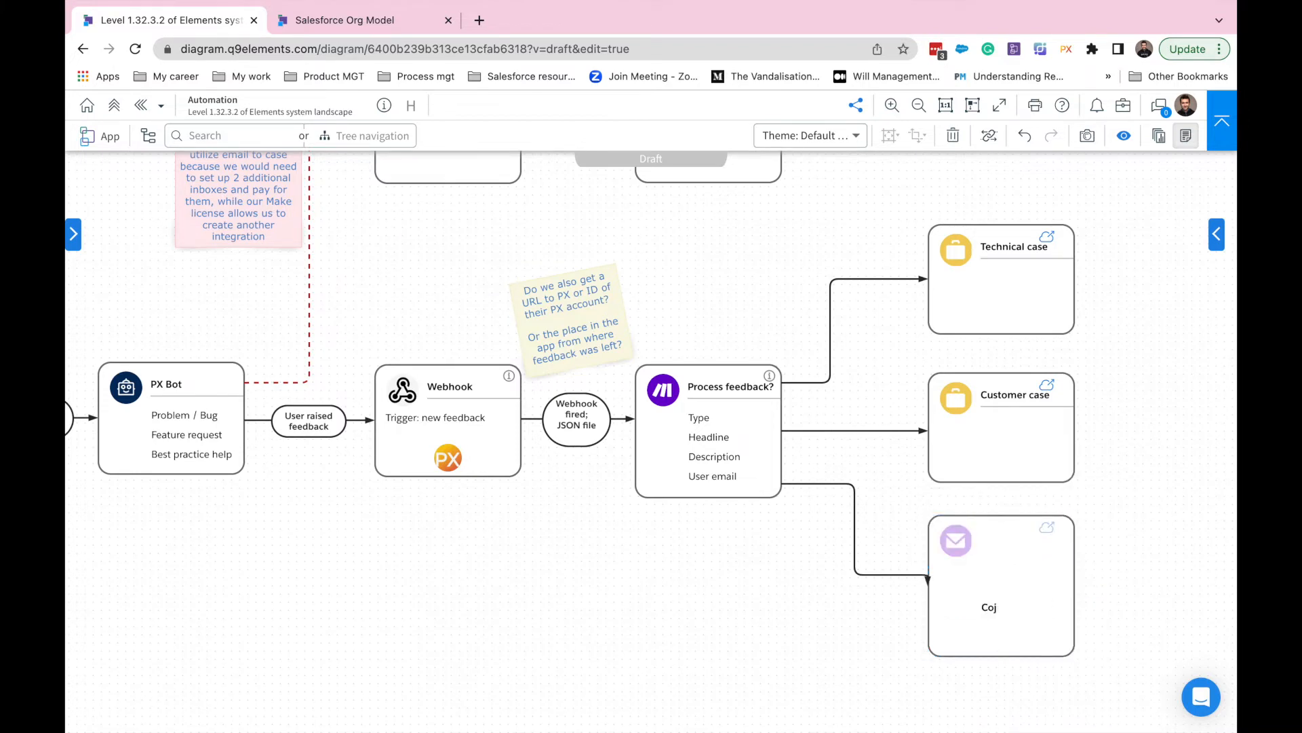
text(ontact)
click(1128, 623)
click(1008, 621)
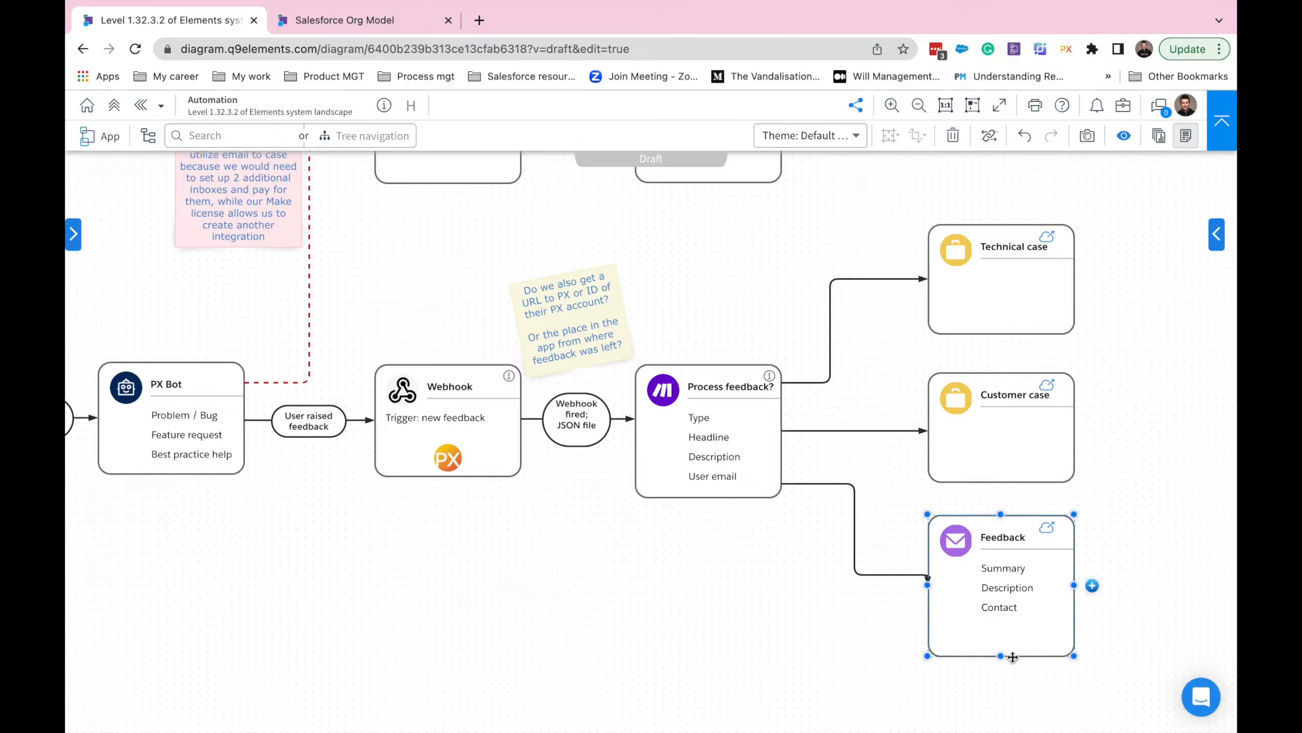
Attach the copied Contact field reference to the "Feedback" box as an org model node link.
right_click(1006, 612)
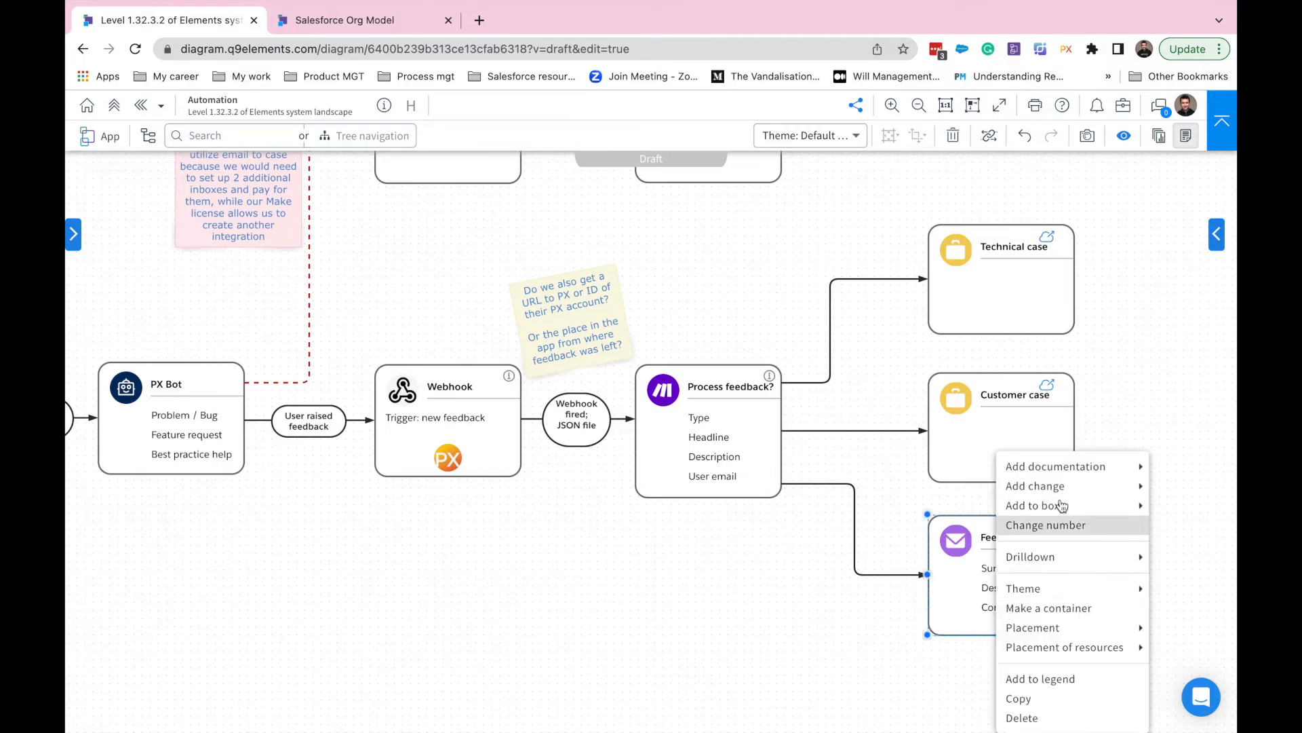
mouse_move(1065, 468)
click(907, 564)
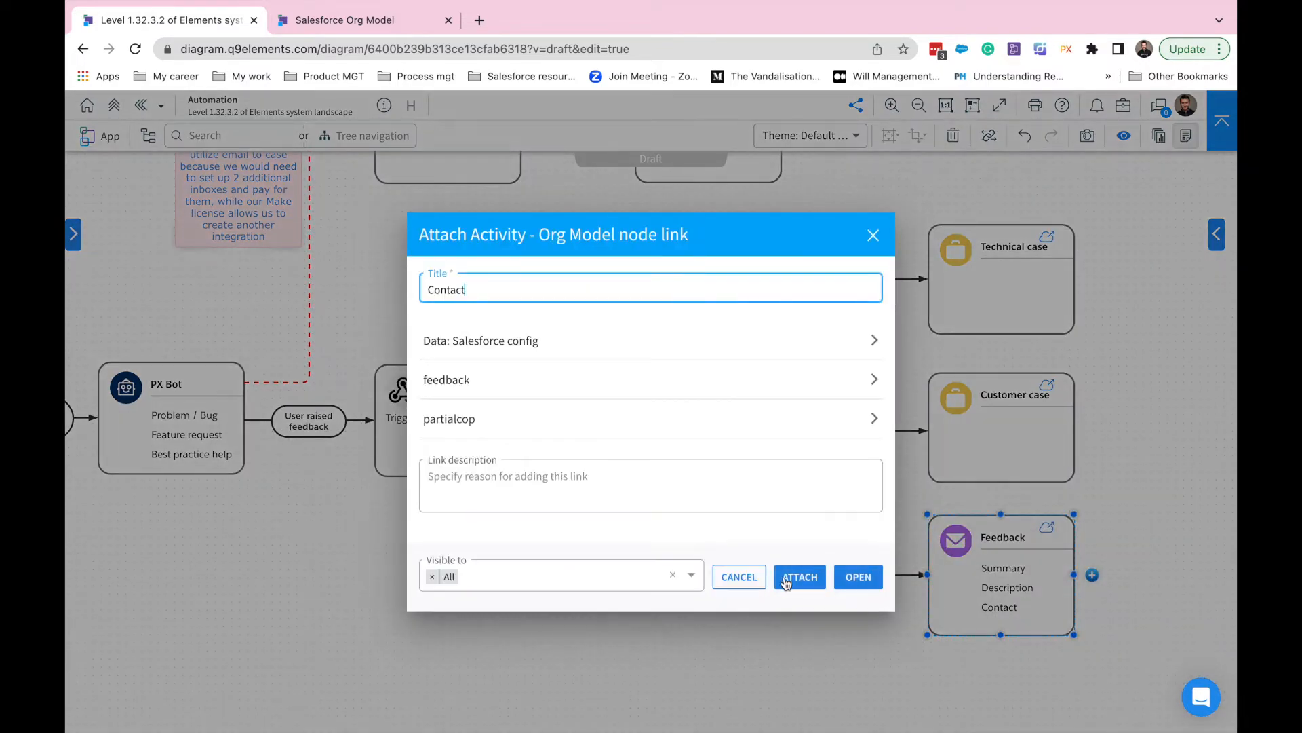
click(785, 580)
click(772, 620)
scroll(771, 621, left, 2)
scroll(772, 625, right, 3)
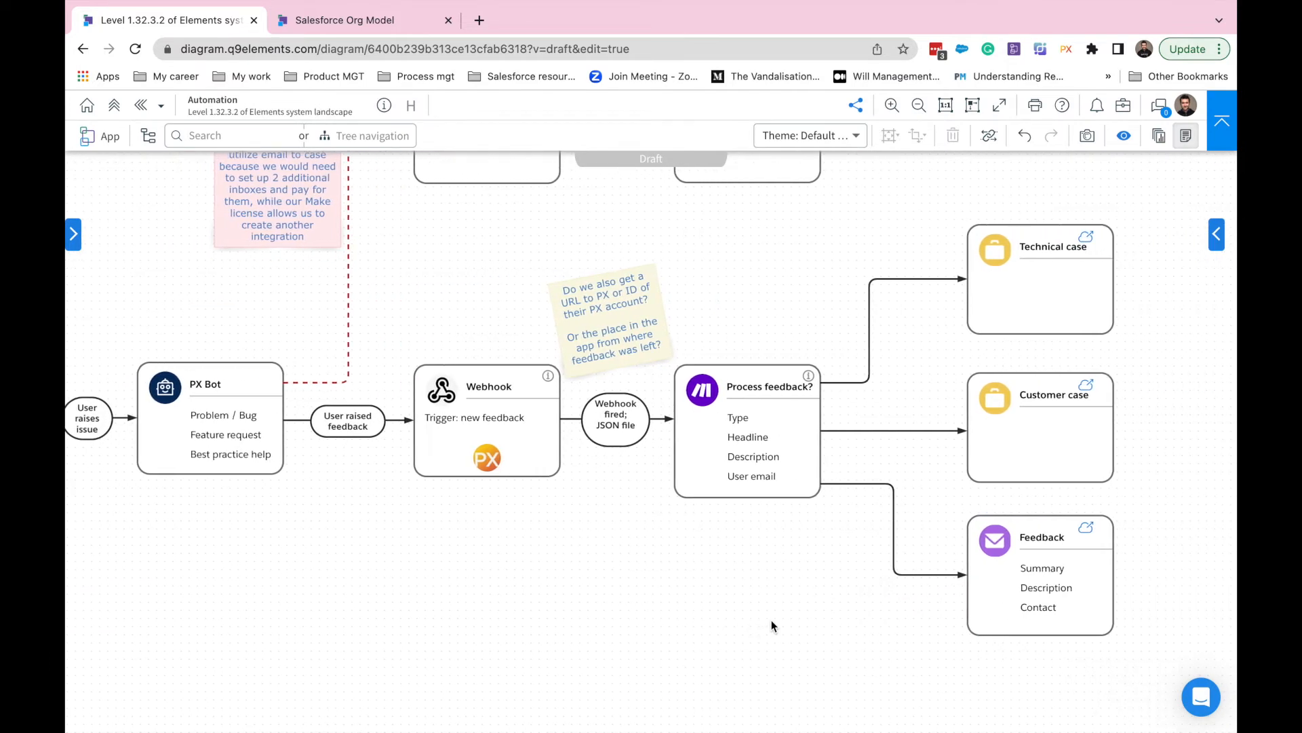
Switch to the Salesforce Org Model and drill down through Standard Objects into the Case object.
click(1038, 410)
click(410, 31)
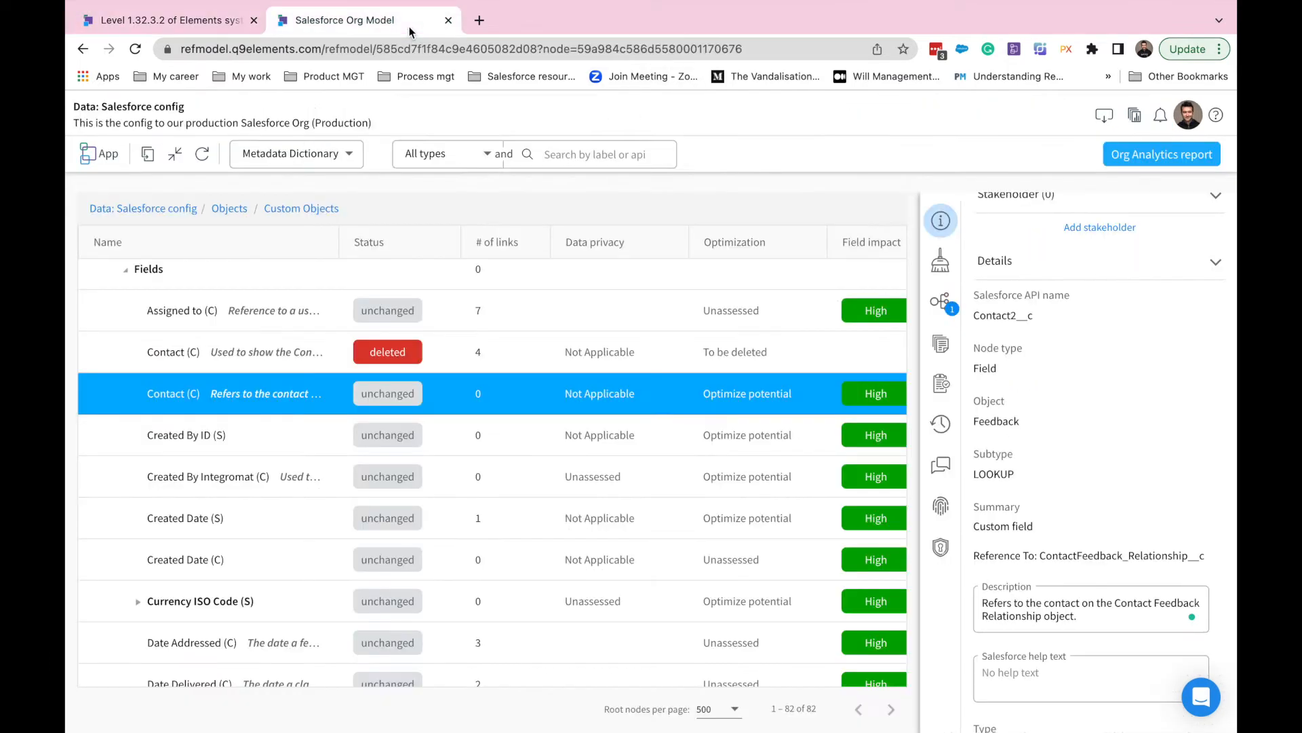
click(246, 214)
click(225, 403)
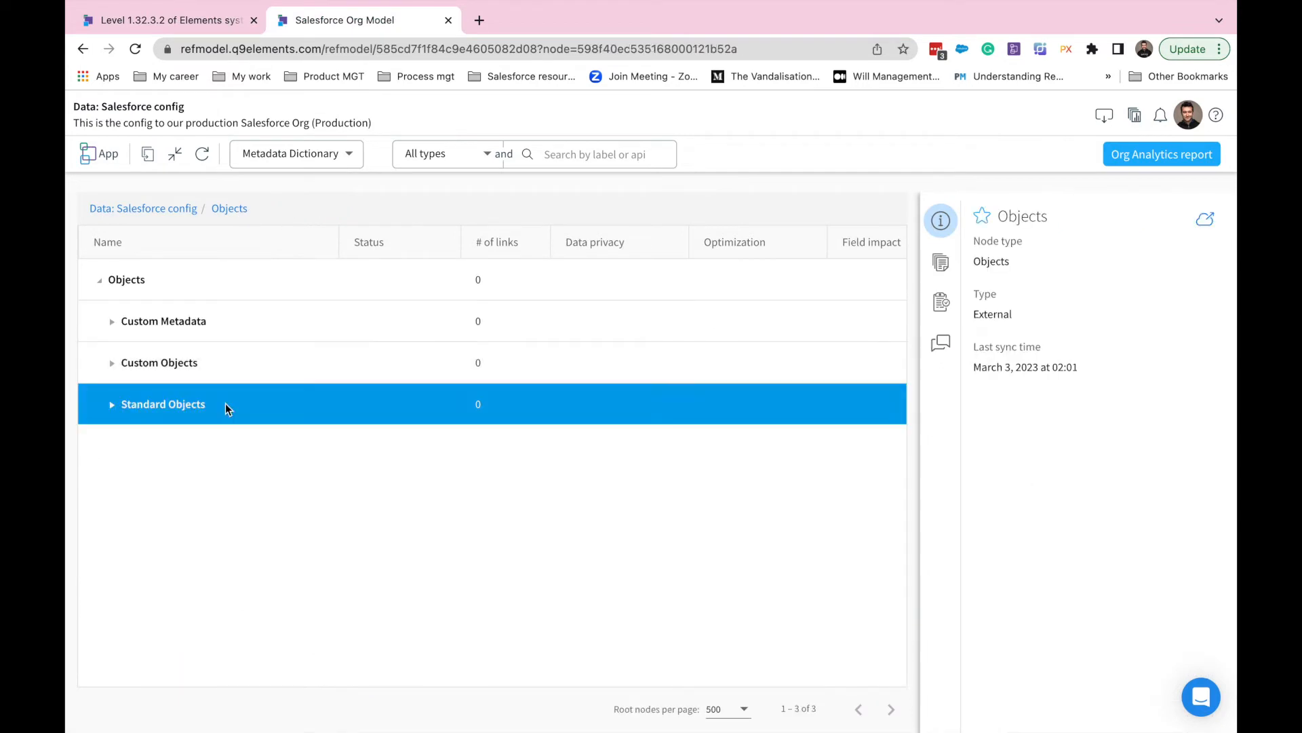
click(148, 154)
scroll(221, 420, down, 4)
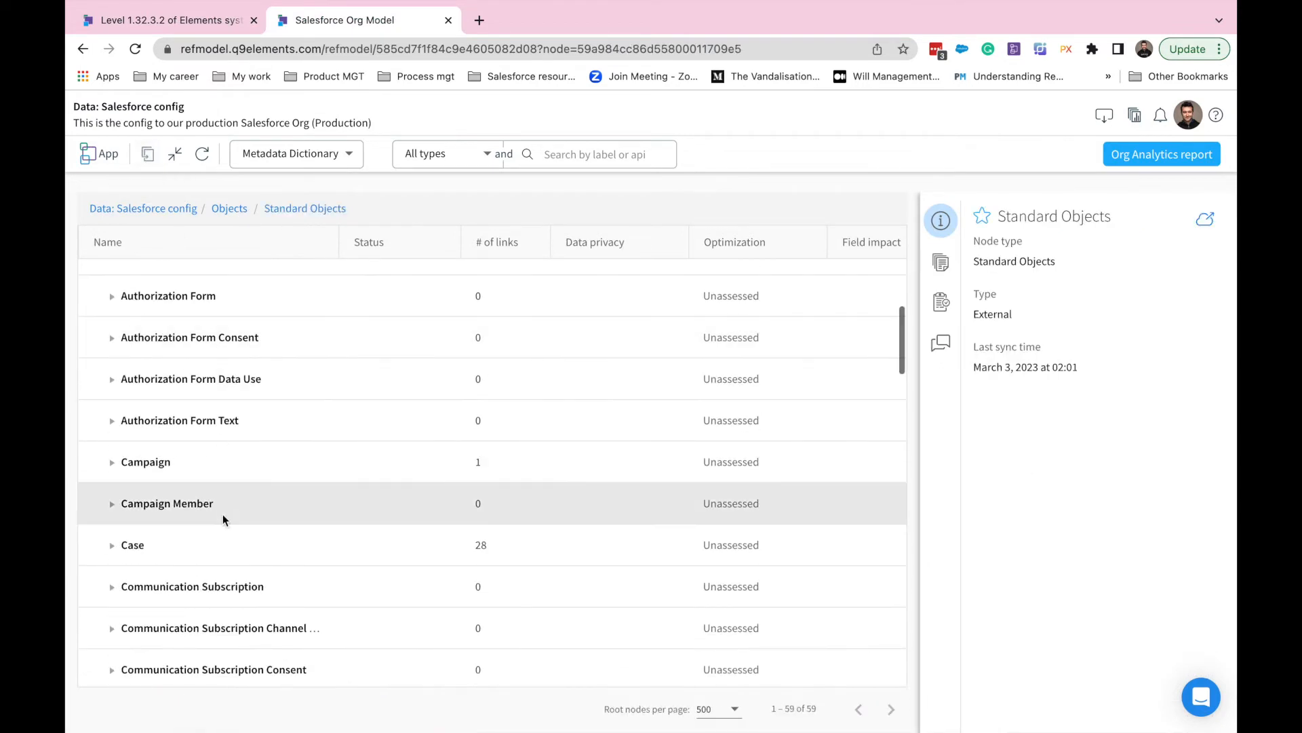
click(204, 545)
click(145, 158)
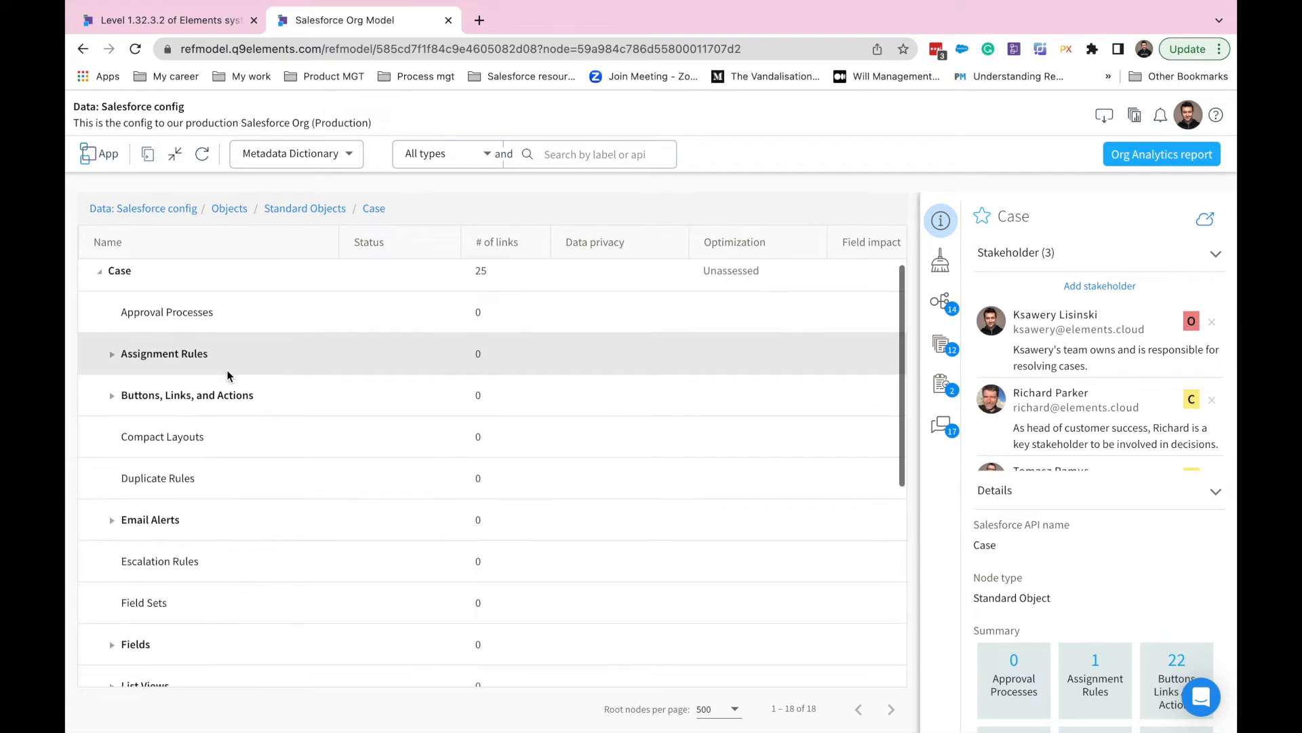
Drill down into the Case object's Fields and look through the available fields.
scroll(226, 373, down, 1)
click(193, 570)
click(147, 153)
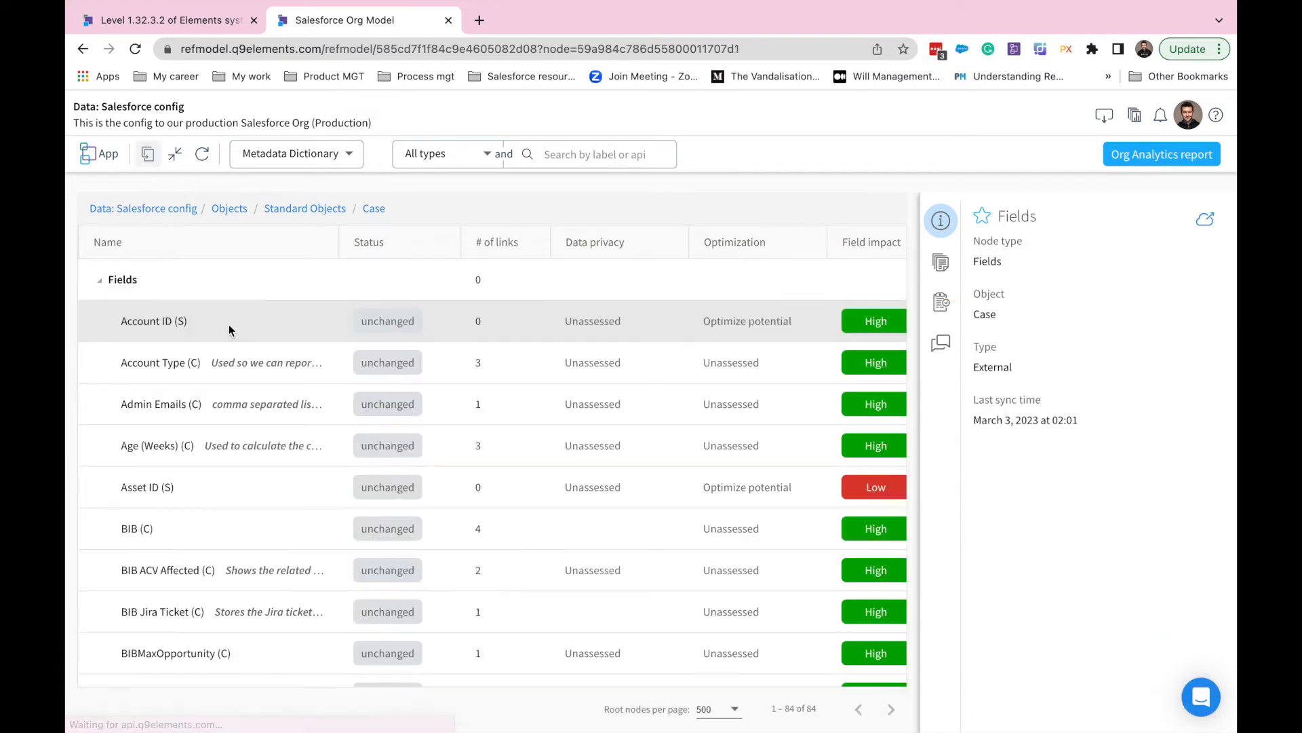
scroll(244, 399, down, 1)
scroll(247, 399, down, 1)
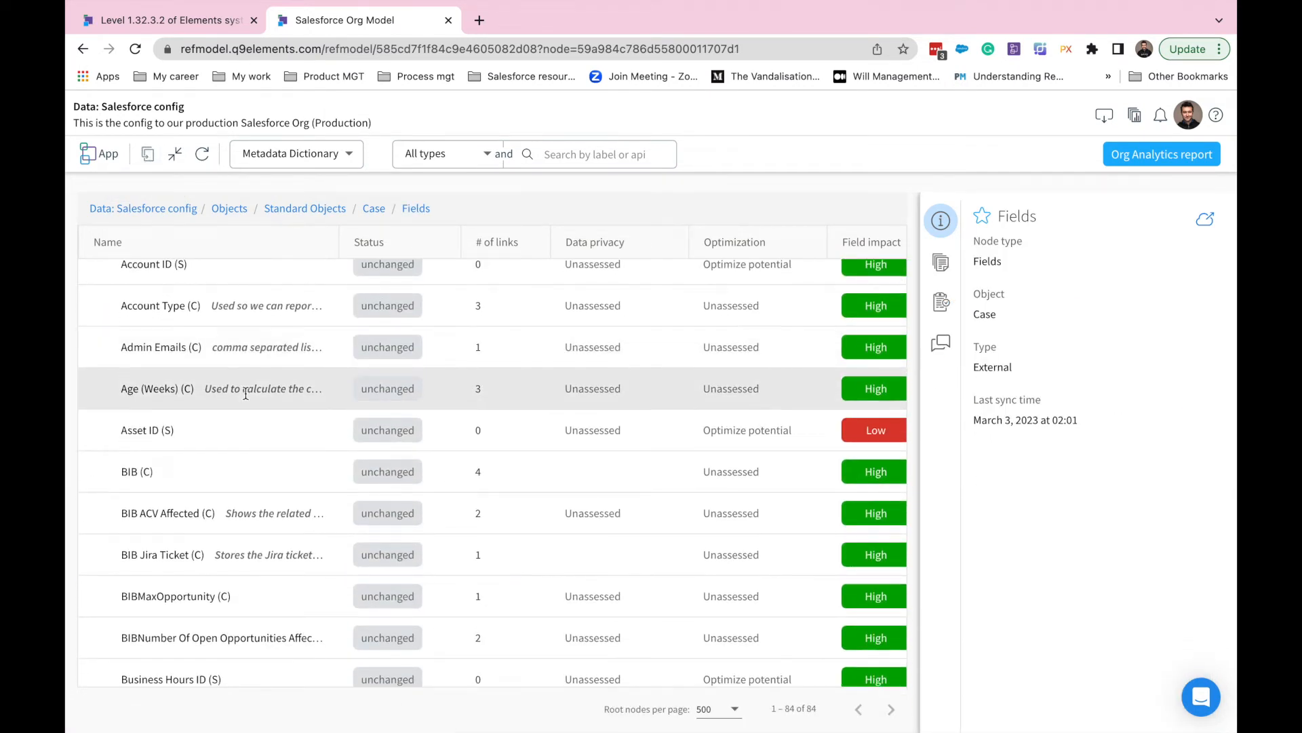
scroll(245, 393, down, 1)
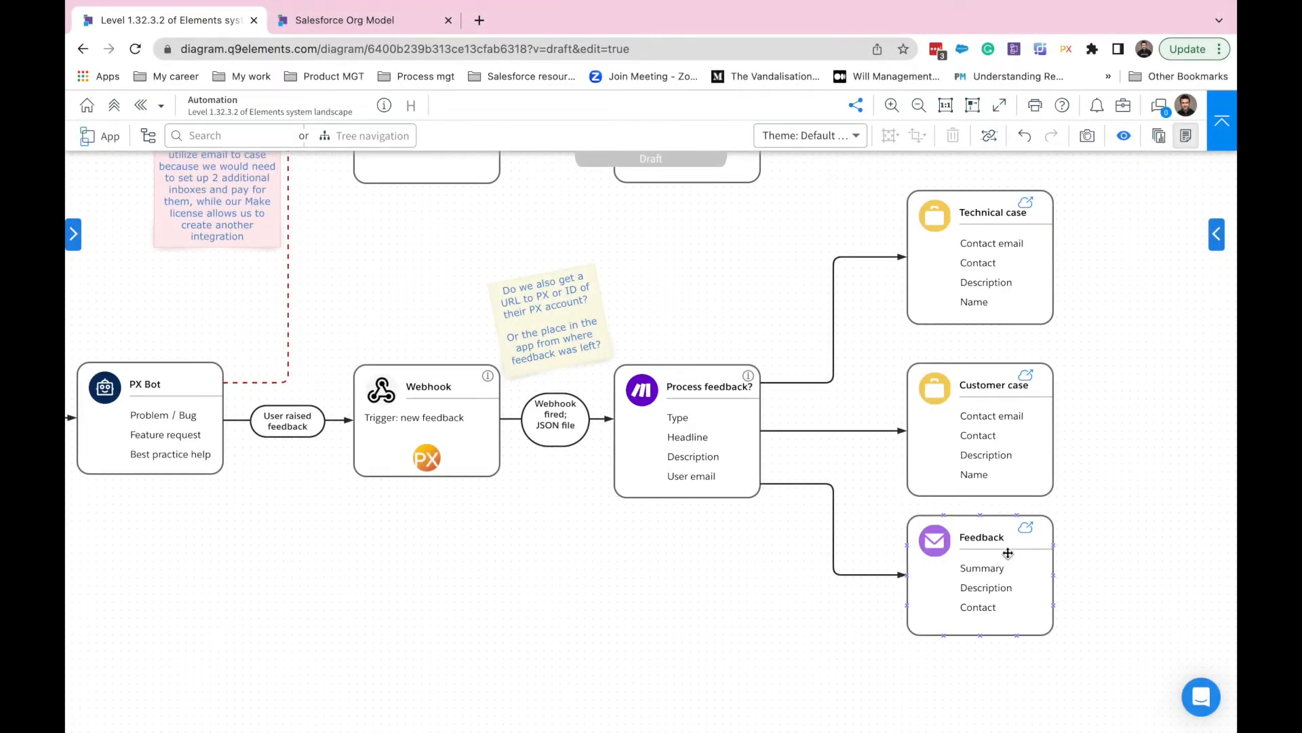
Move the "Feedback" box slightly down, away from the "Customer case" box, and switch the diagram out of edit mode.
drag(1008, 552, 1008, 575)
click(1093, 513)
scroll(1094, 513, left, 3)
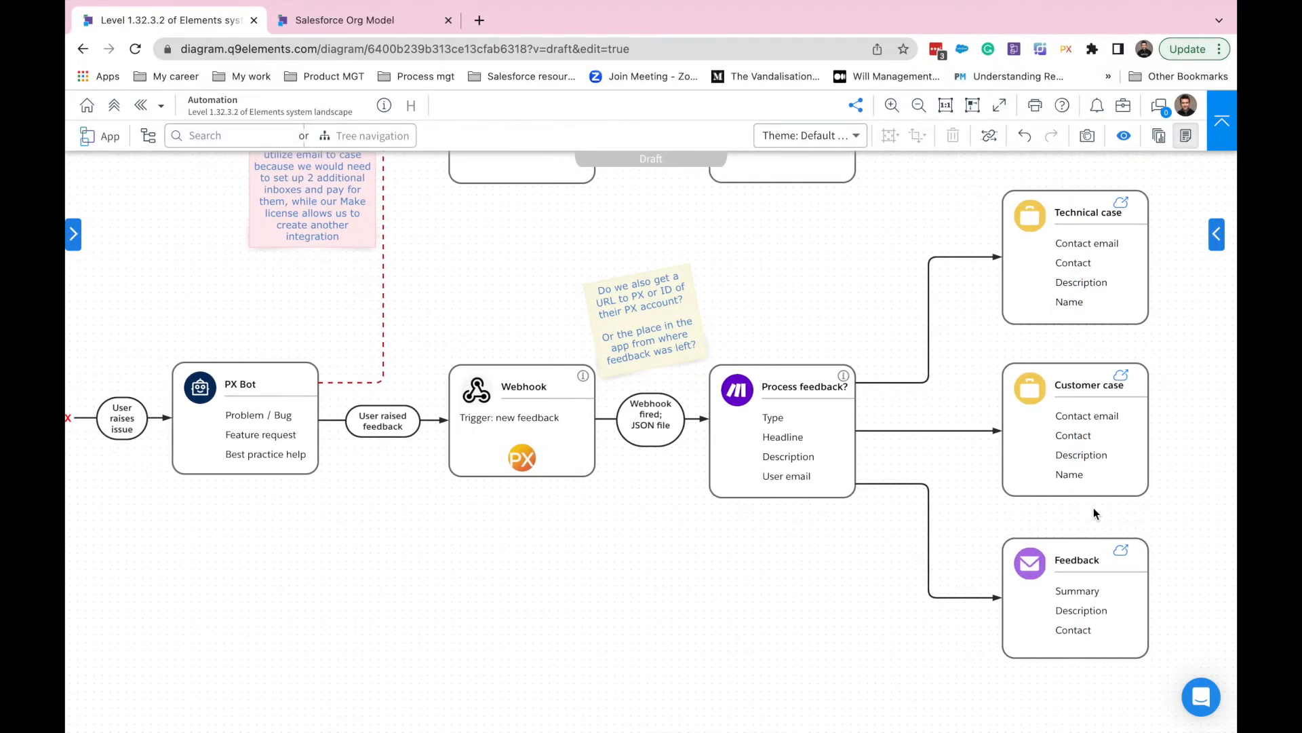
scroll(1091, 514, left, 1)
scroll(1091, 513, up, 4)
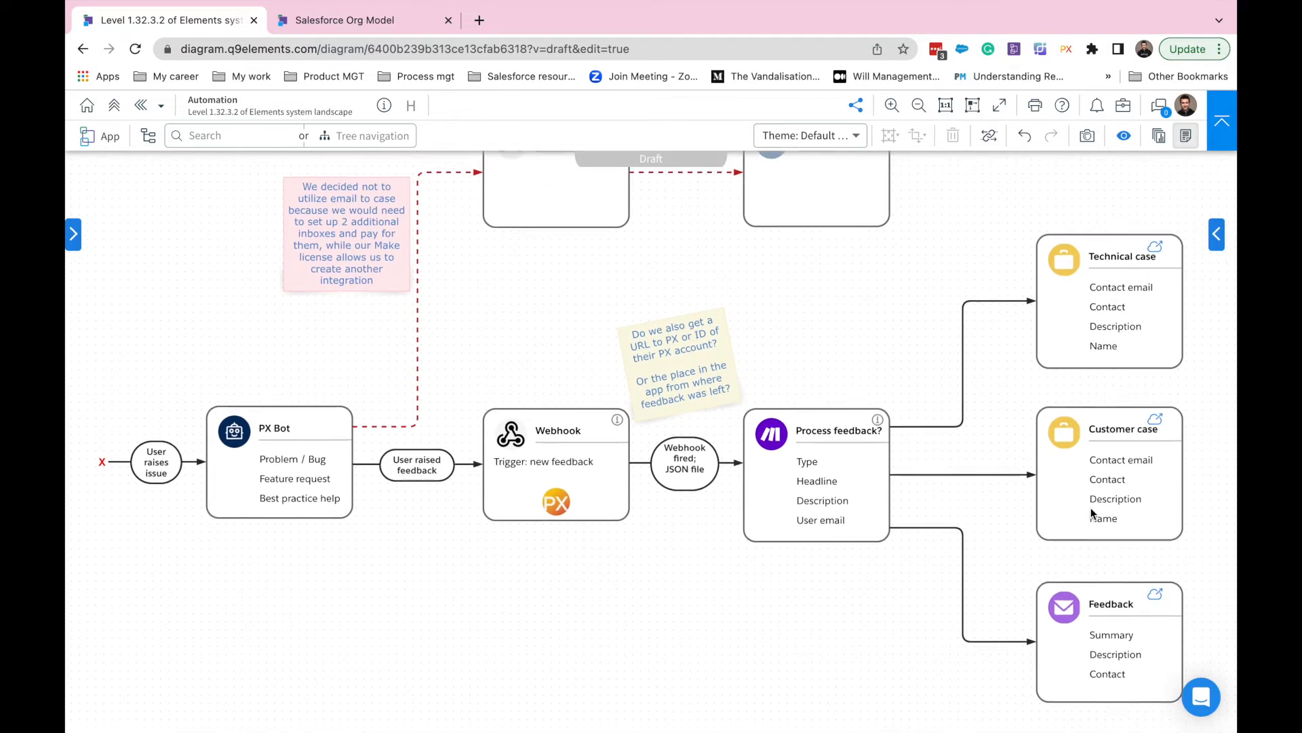
scroll(1091, 509, down, 3)
scroll(1091, 507, right, 1)
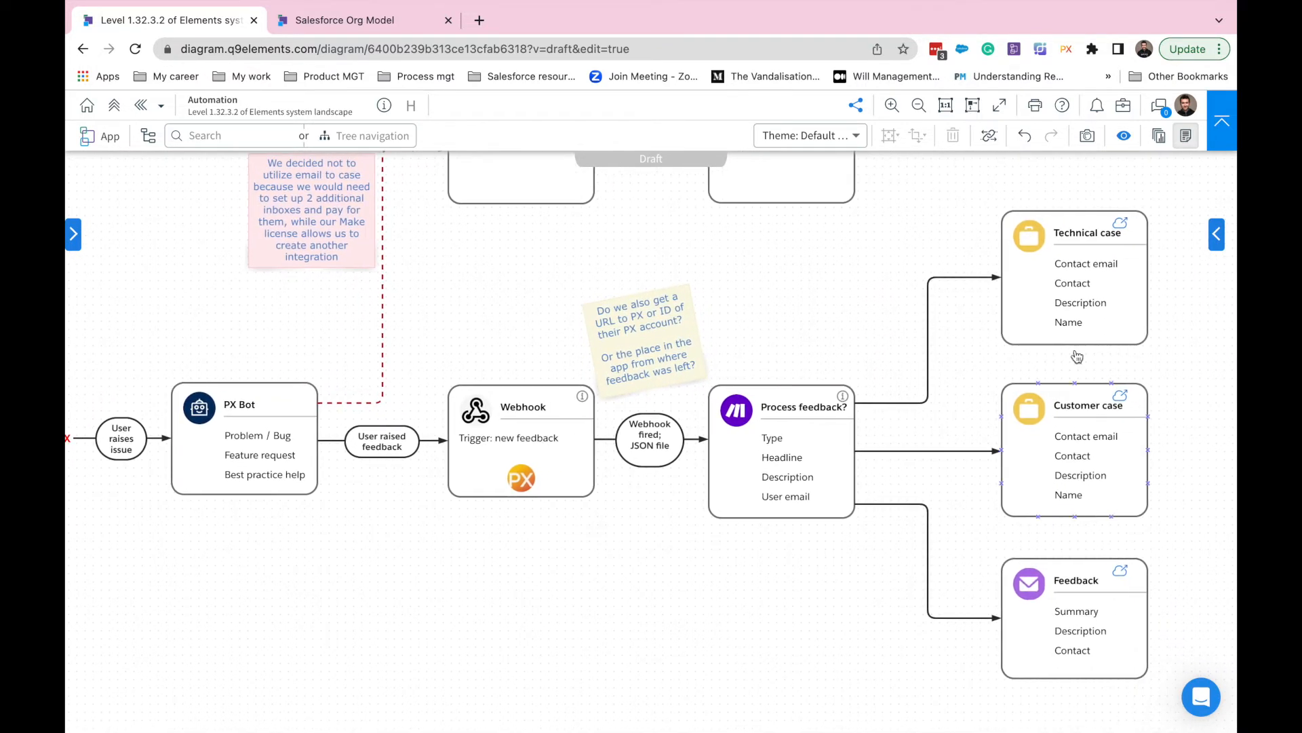
click(1121, 142)
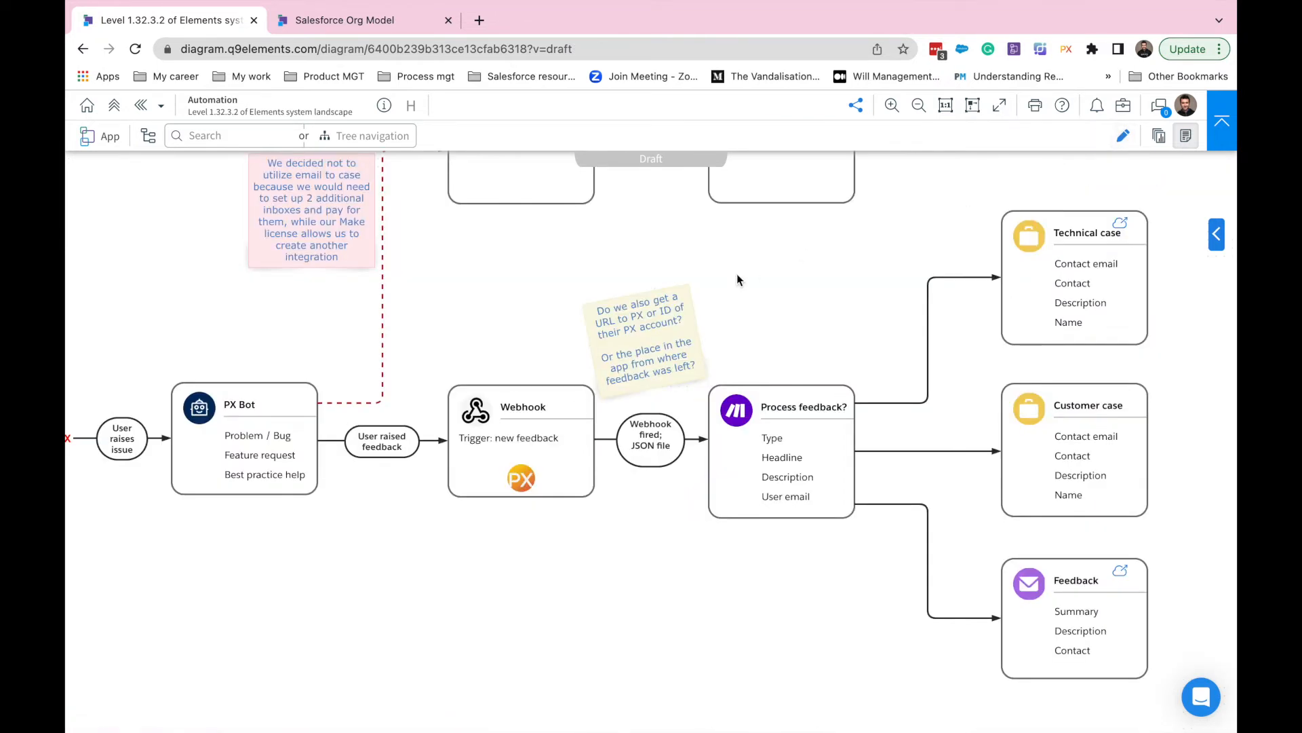
mouse_move(290, 201)
scroll(298, 207, up, 2)
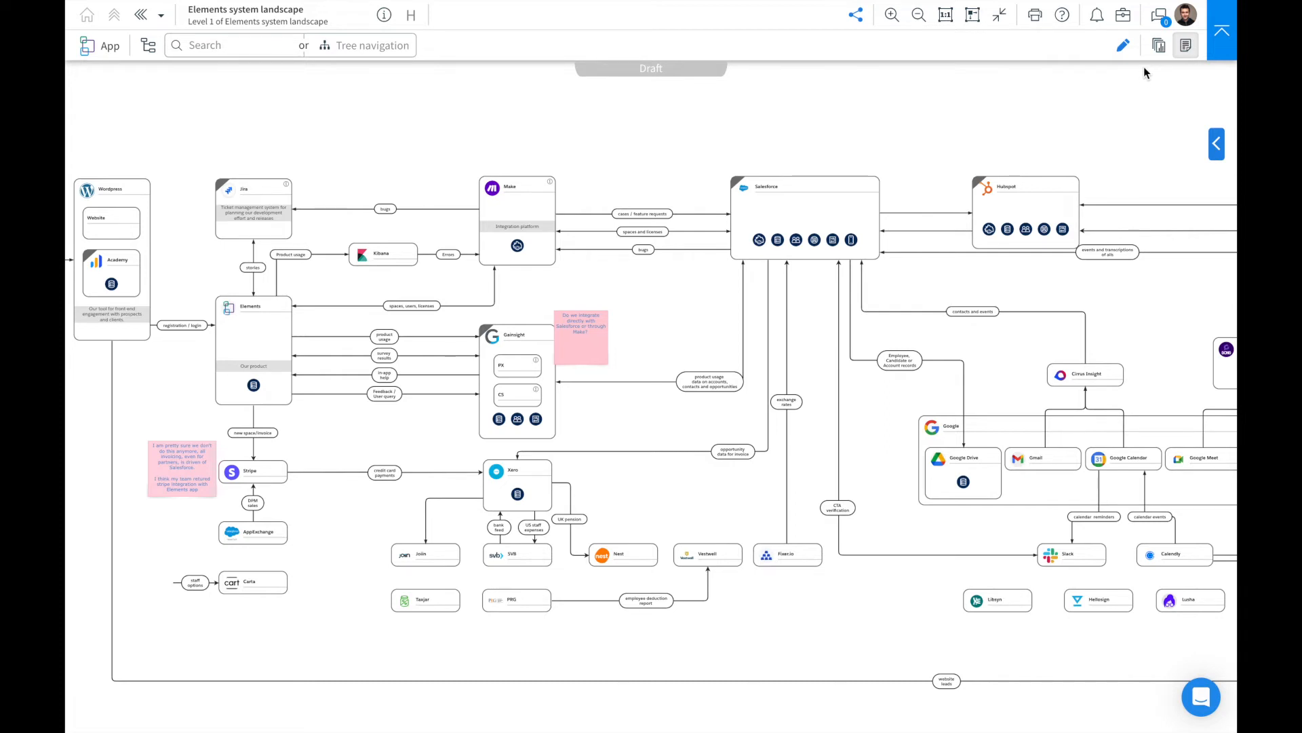
Run a new Resource report on the Elements system landscape diagram with lower levels included.
click(1158, 49)
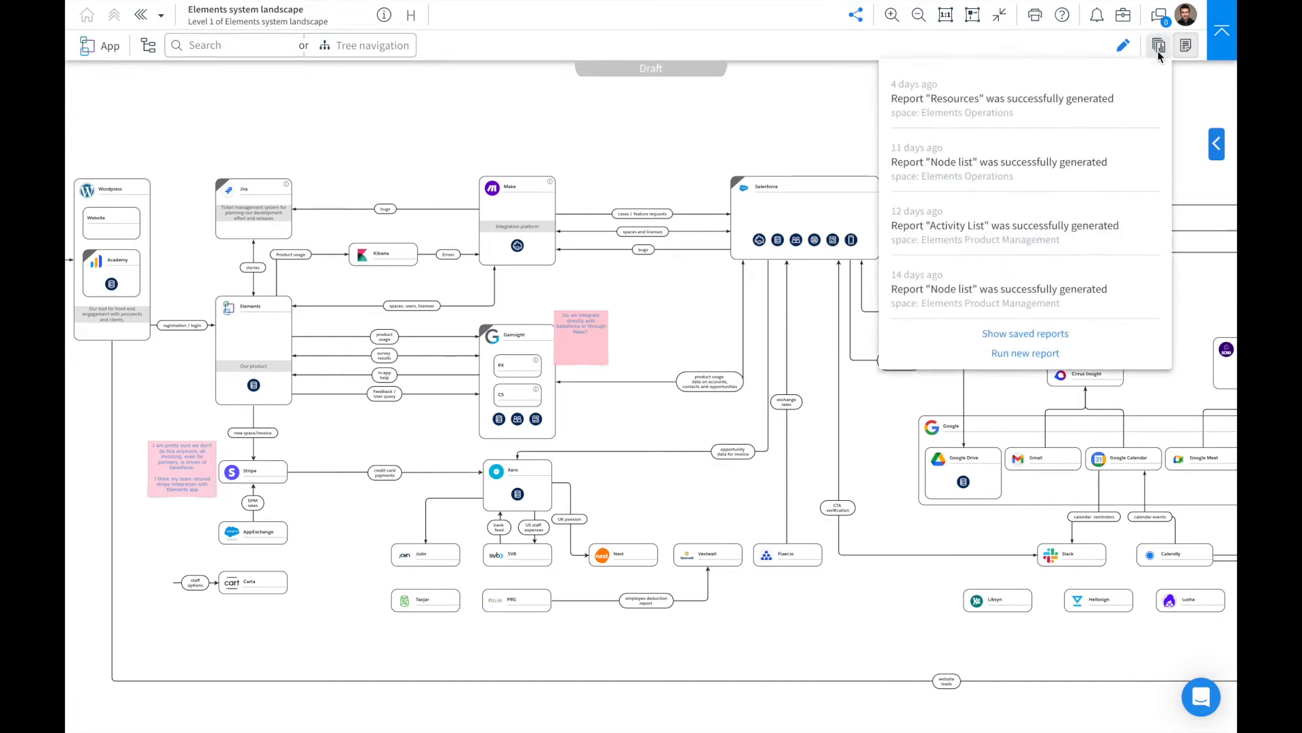
click(1013, 353)
click(643, 349)
click(608, 418)
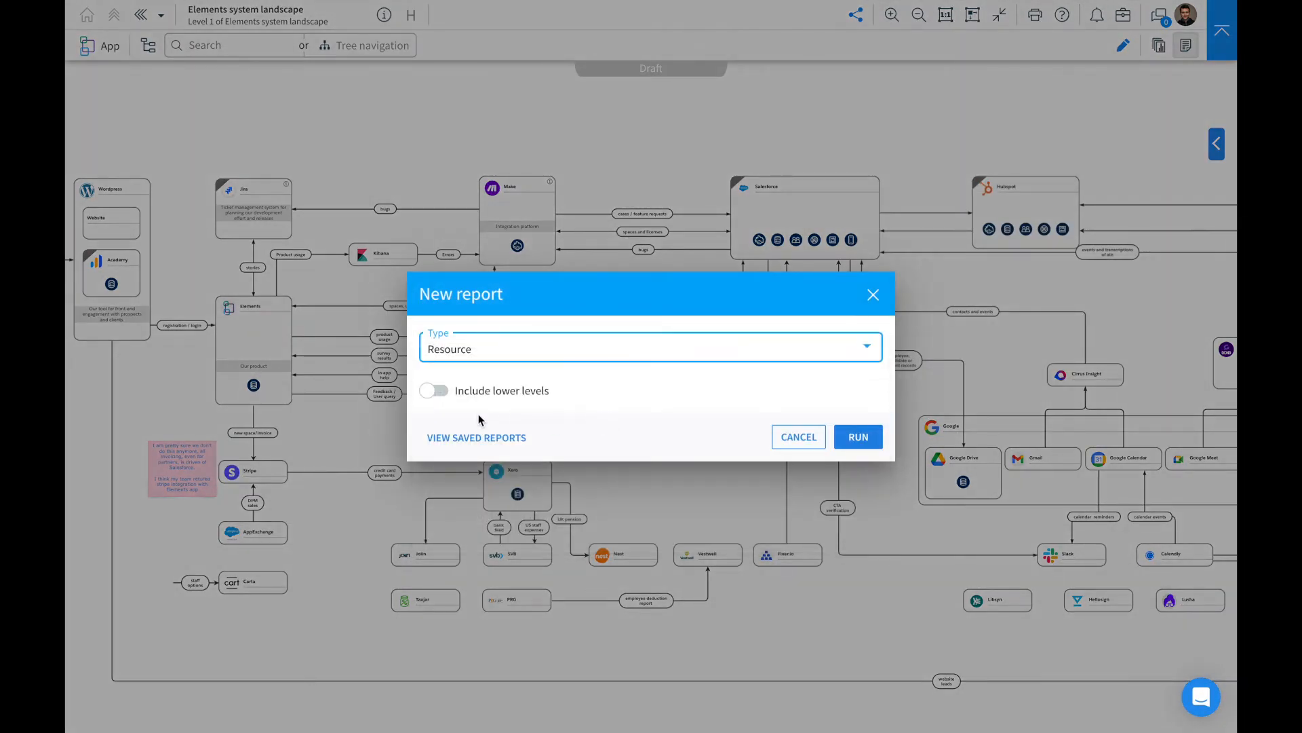
click(448, 396)
click(858, 436)
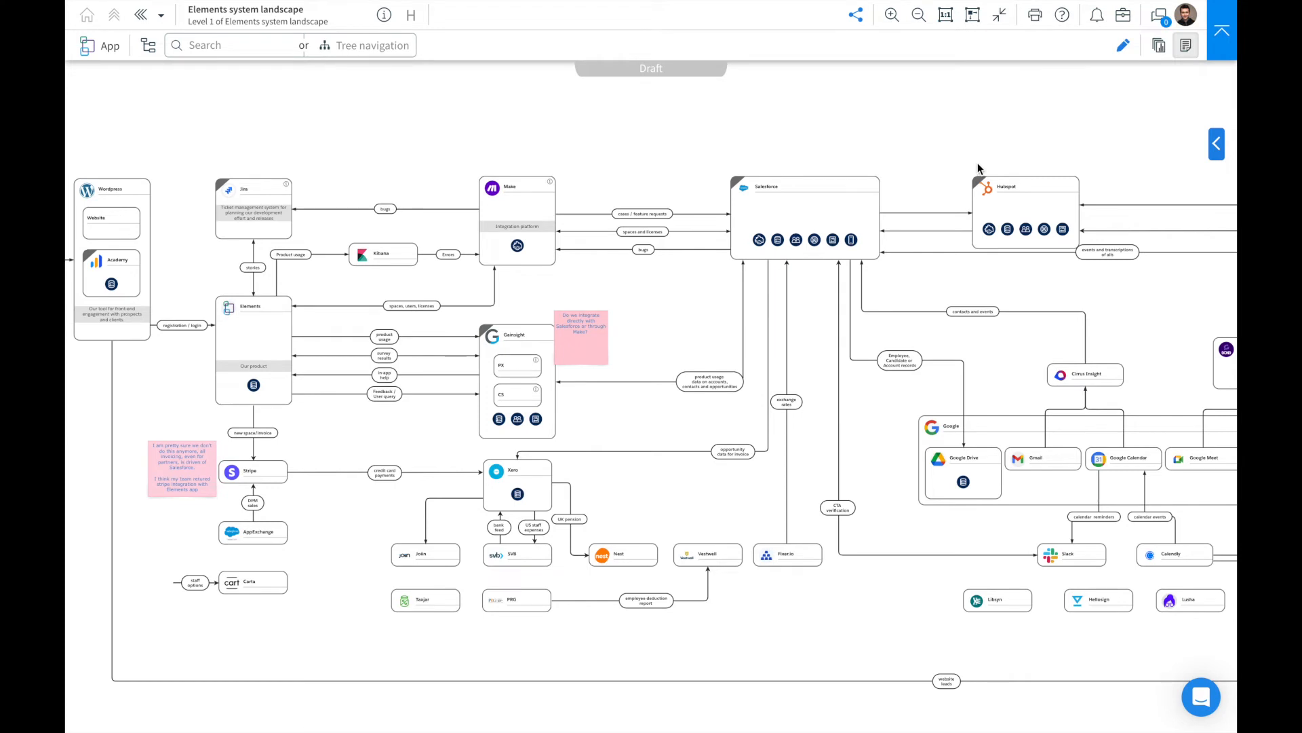
Open the generated Resource report and filter the Resource Name column to entries containing "Intercom".
click(1157, 47)
click(1003, 102)
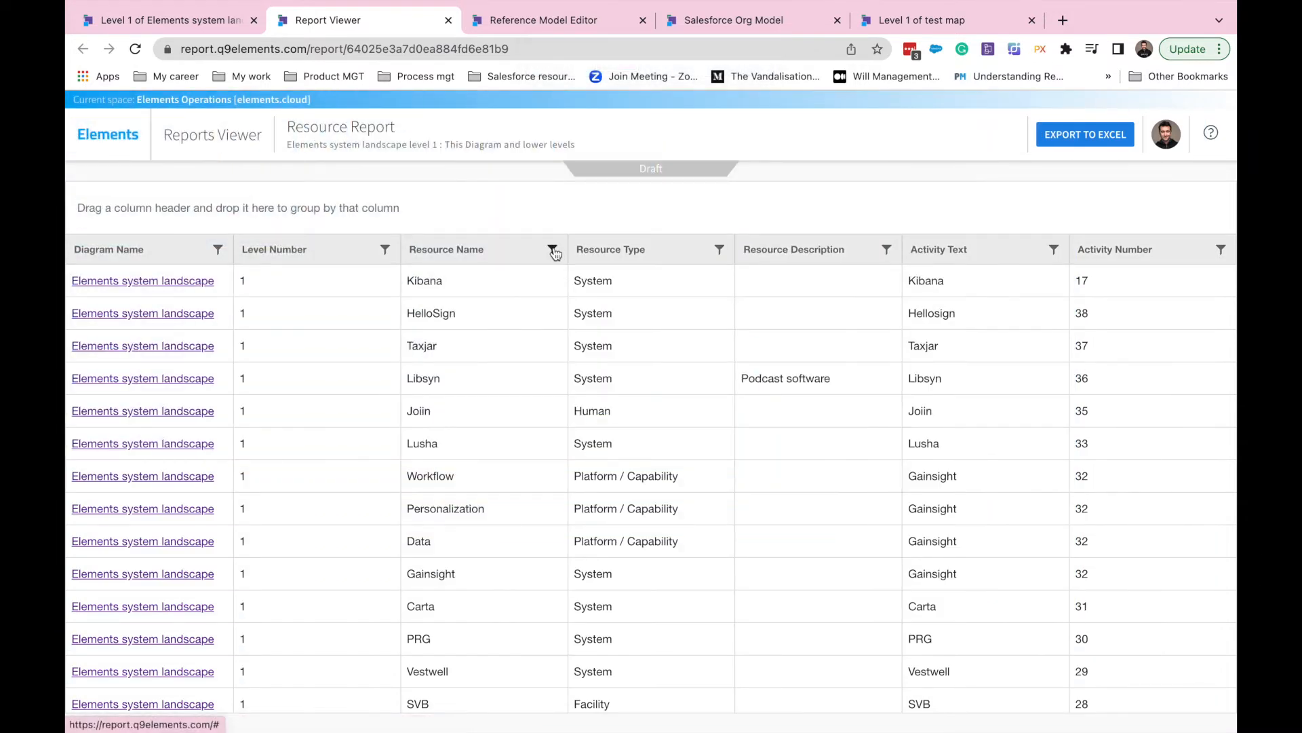
click(552, 249)
click(584, 340)
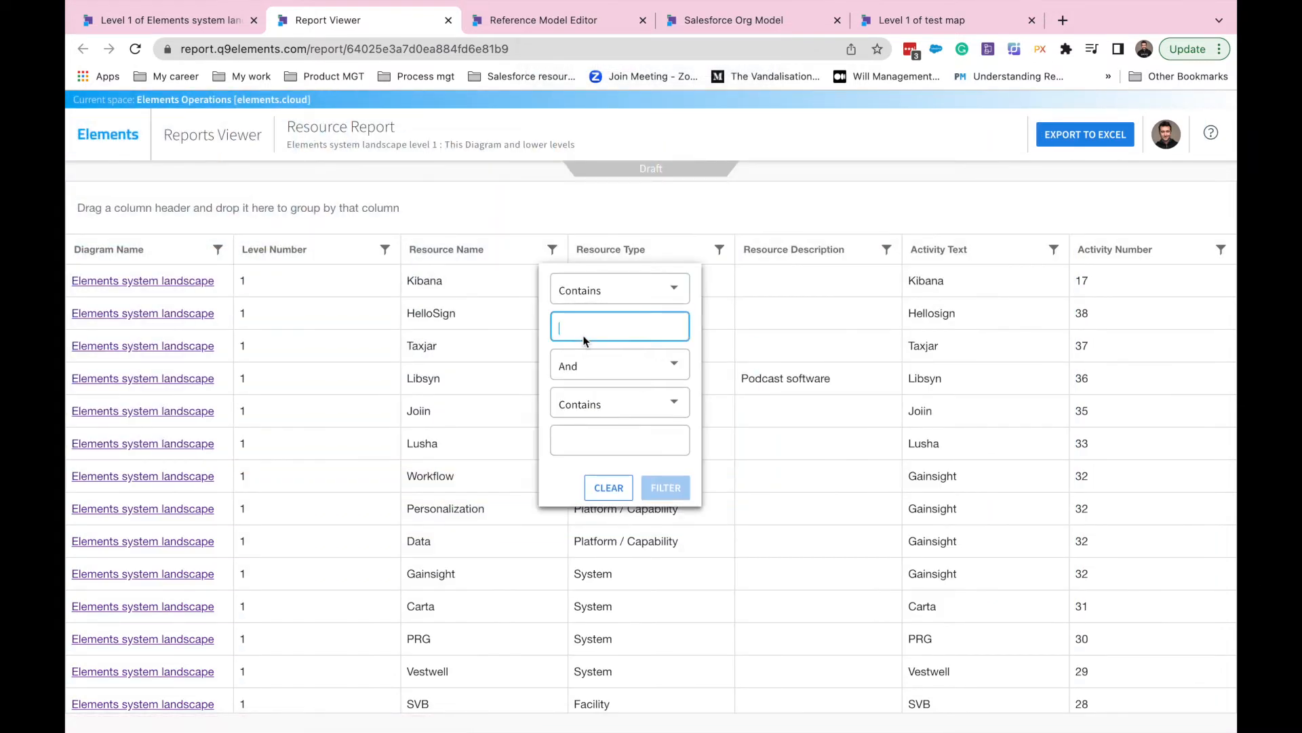
text(Intercom)
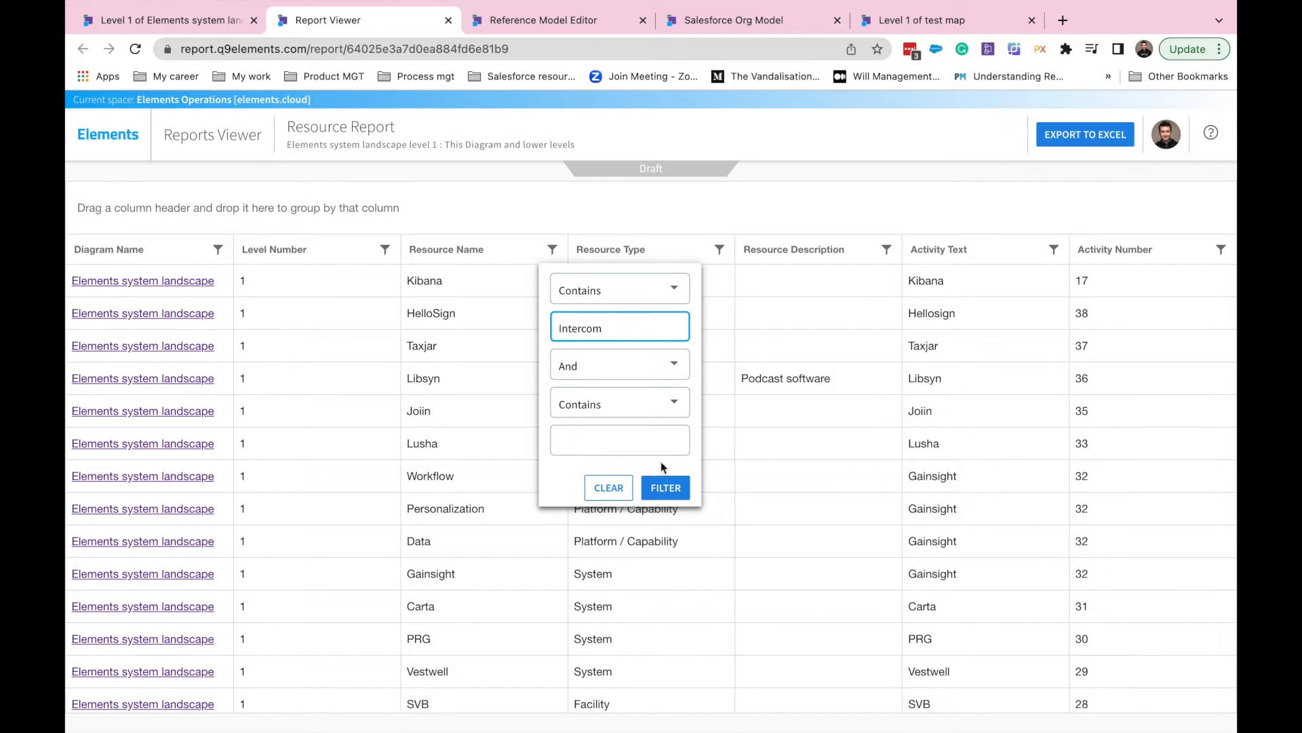
click(664, 487)
Group the filtered report by Diagram Name and collapse all the diagram groups.
drag(136, 249, 182, 232)
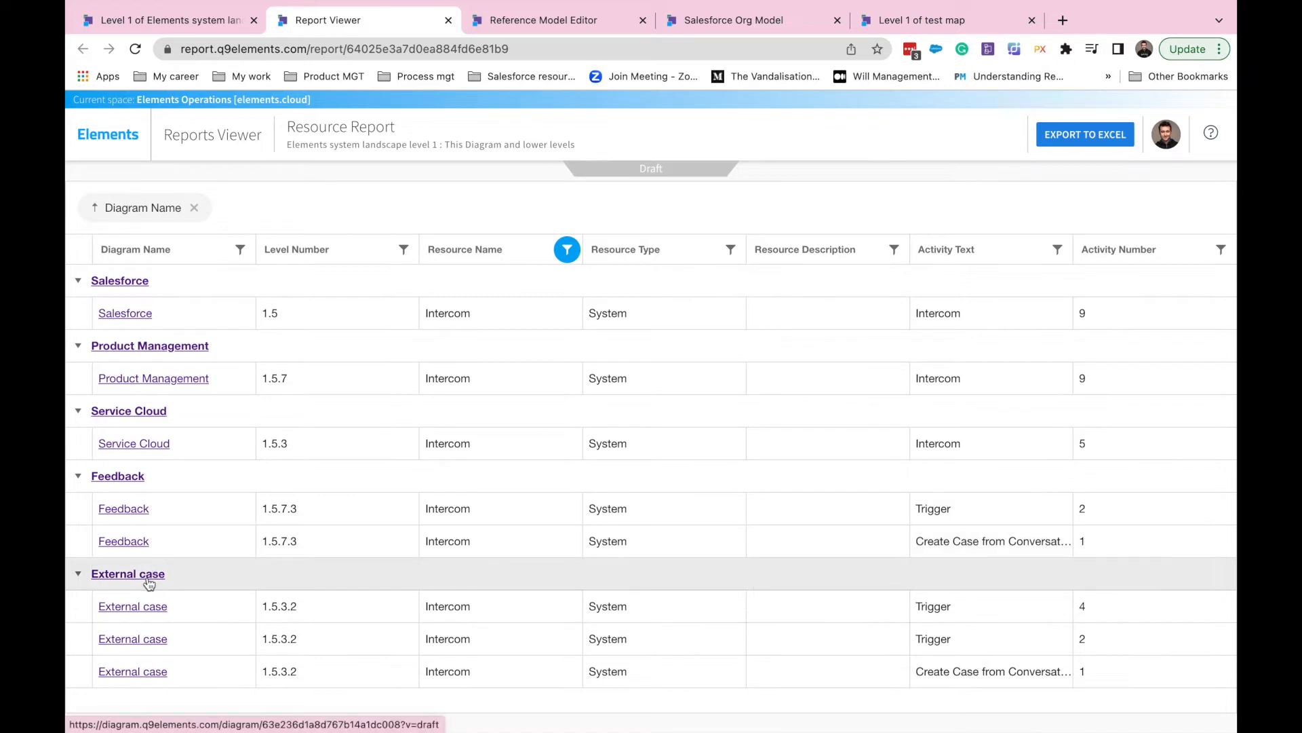
click(79, 575)
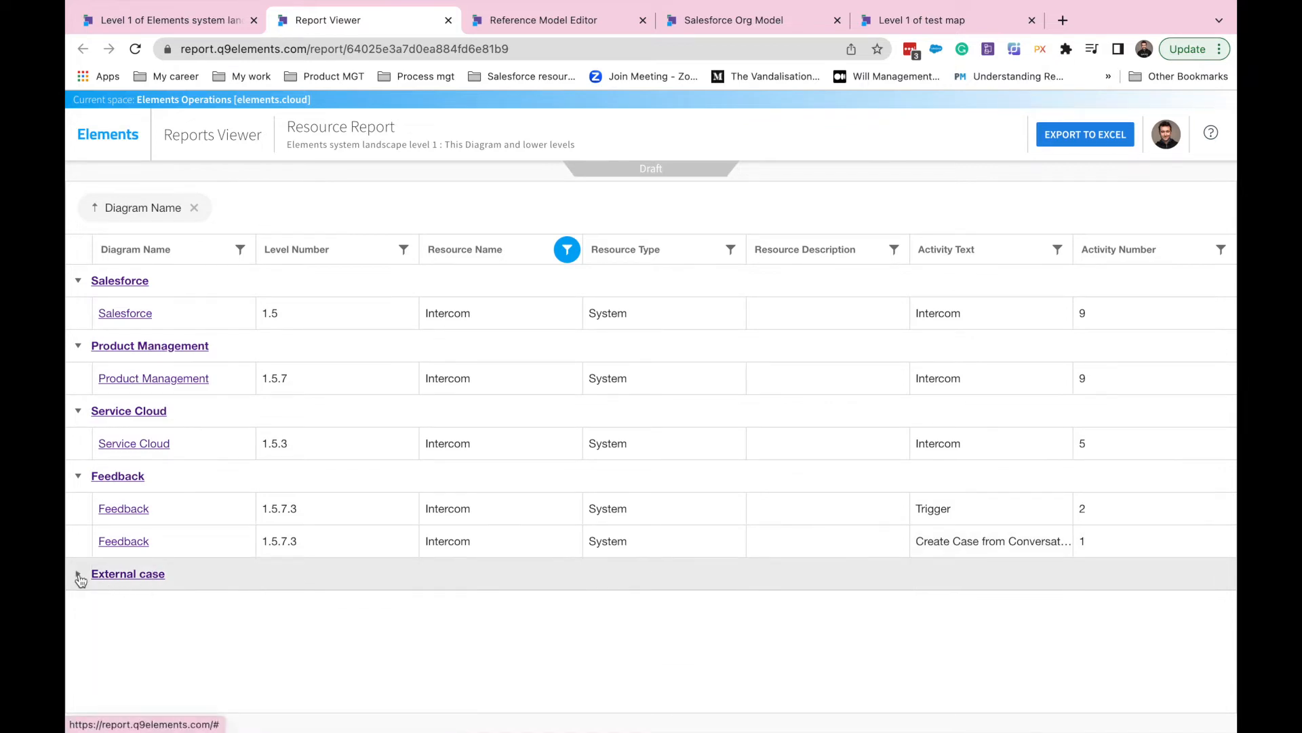
click(79, 575)
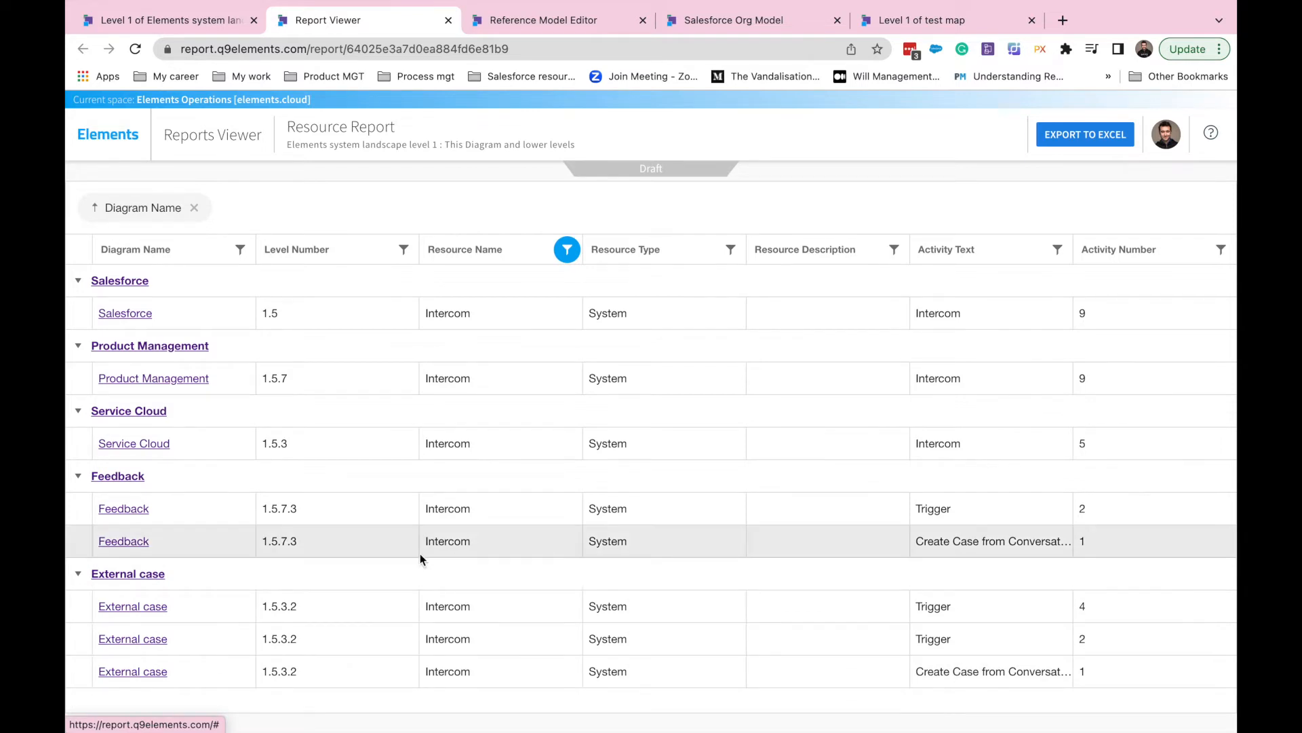
click(79, 575)
click(78, 477)
click(78, 412)
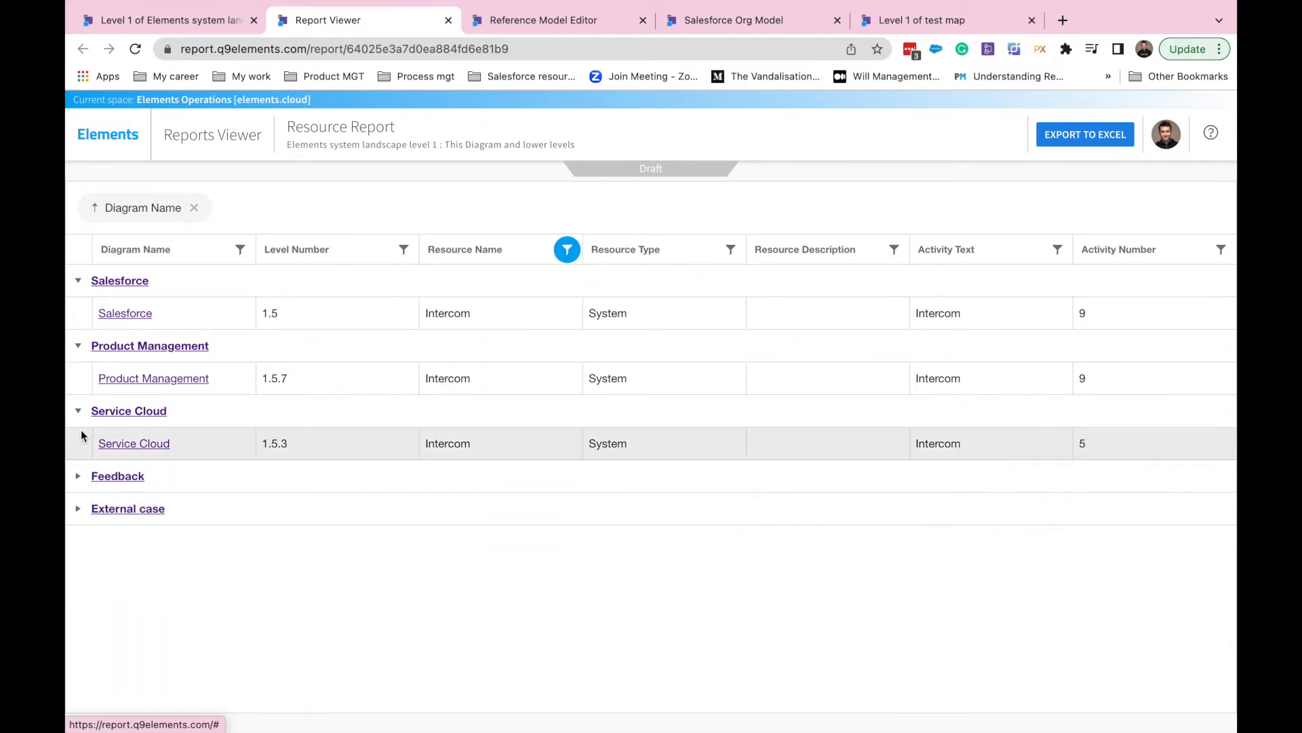
click(79, 348)
click(78, 281)
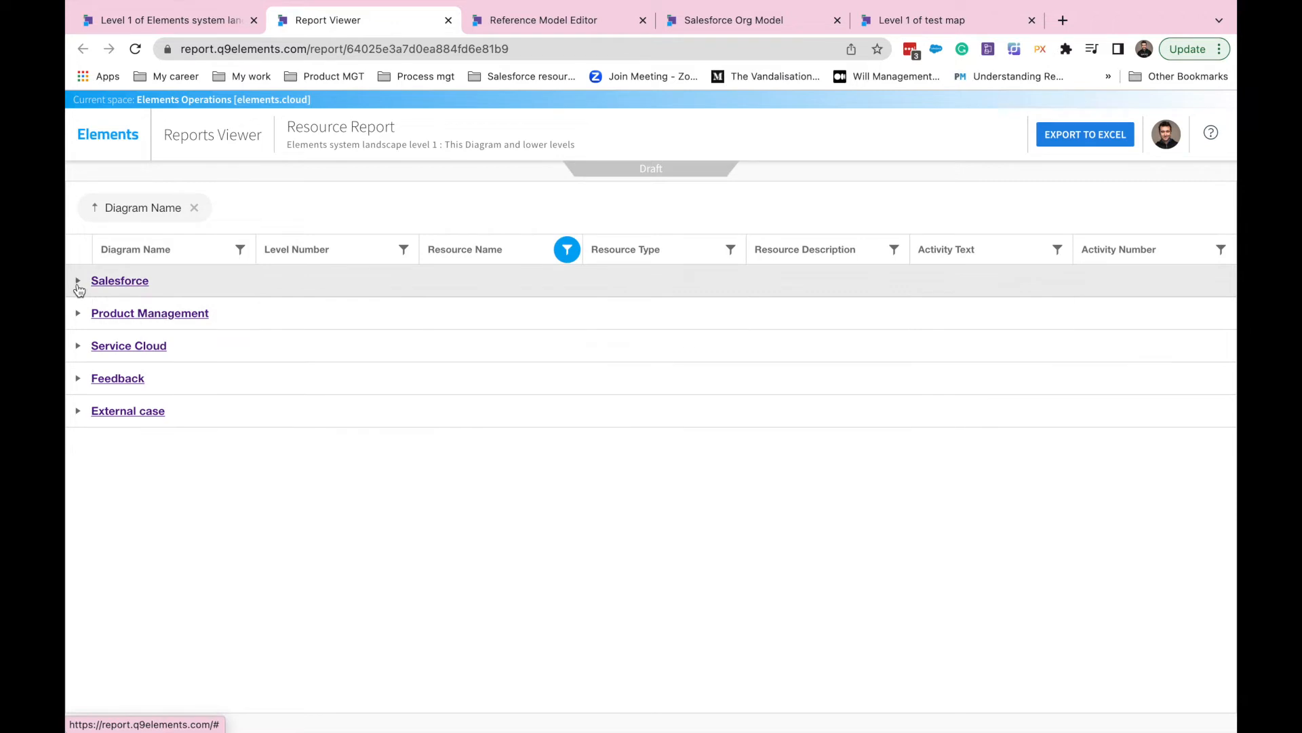
Open the reported Salesforce and Service Cloud diagrams and preview the lower levels of Service Cloud and "External case".
click(135, 280)
click(352, 27)
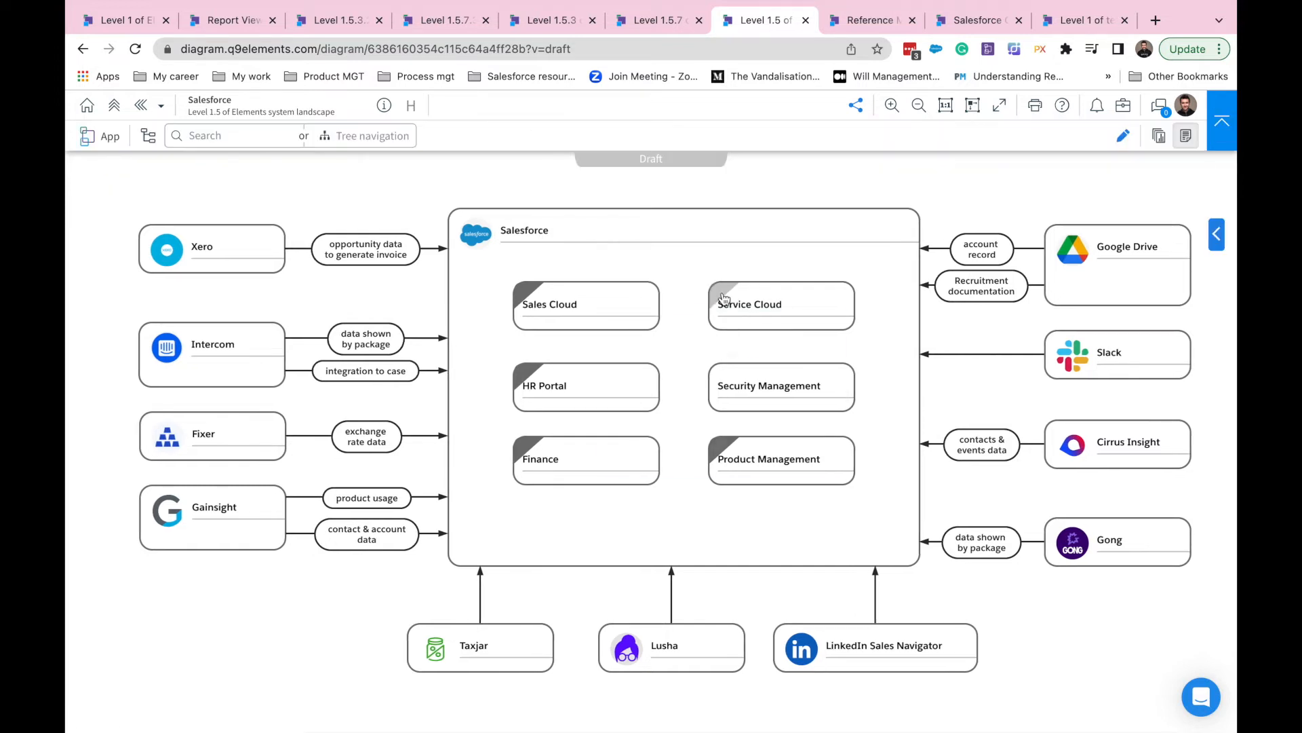
mouse_move(725, 298)
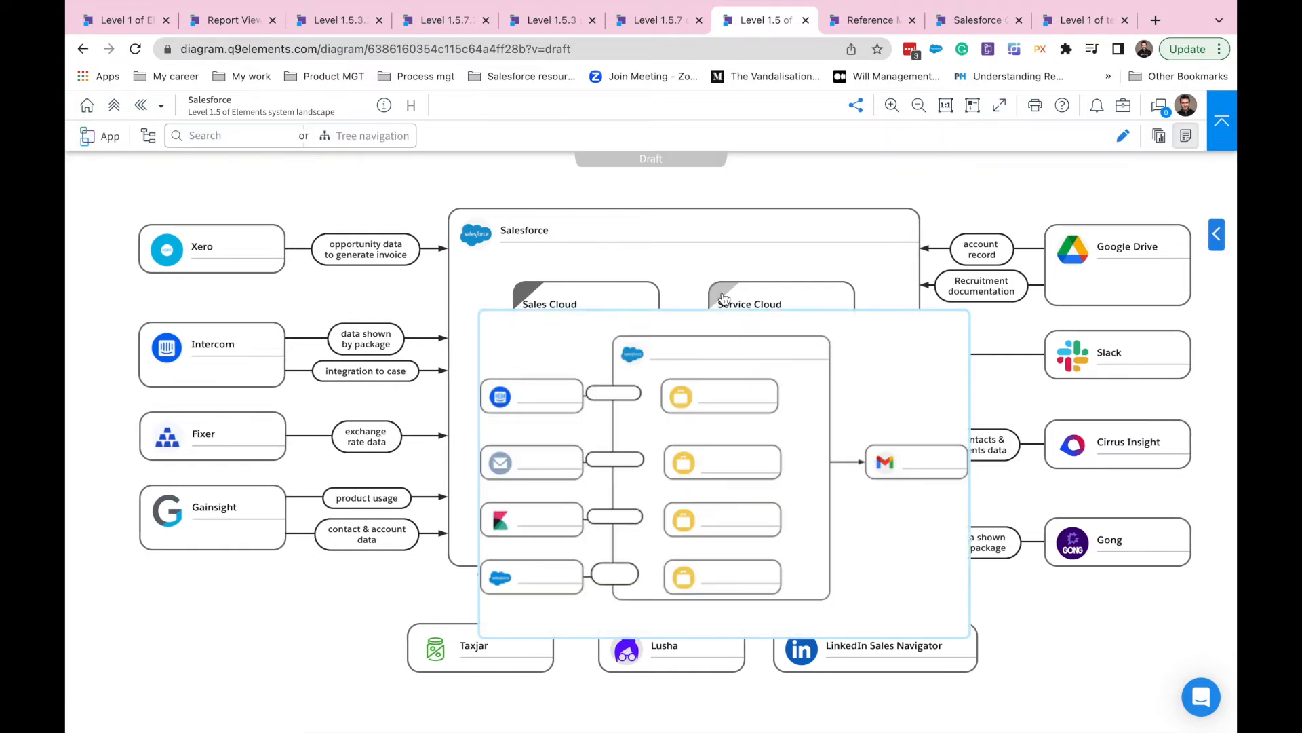
click(536, 26)
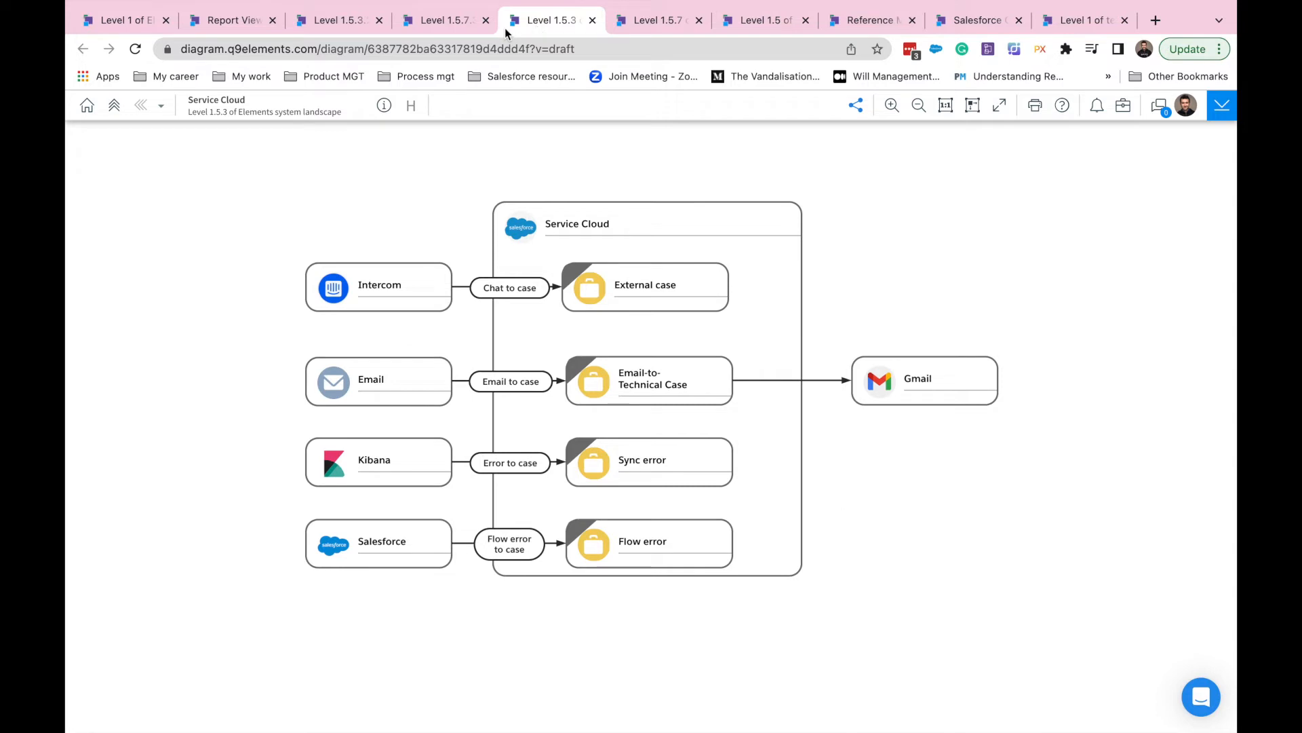
mouse_move(590, 276)
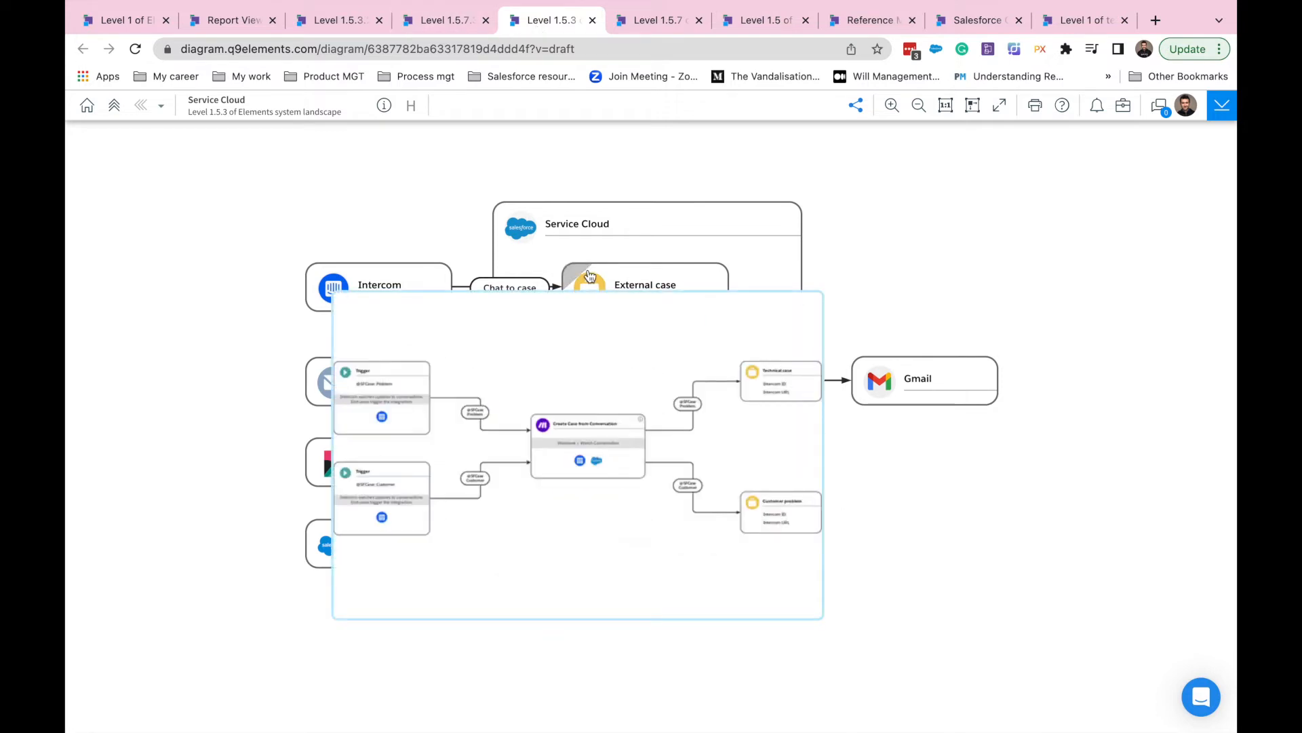
Switch to the External case diagram and open the model node linked to the "Create Case from Conversation" box.
click(346, 27)
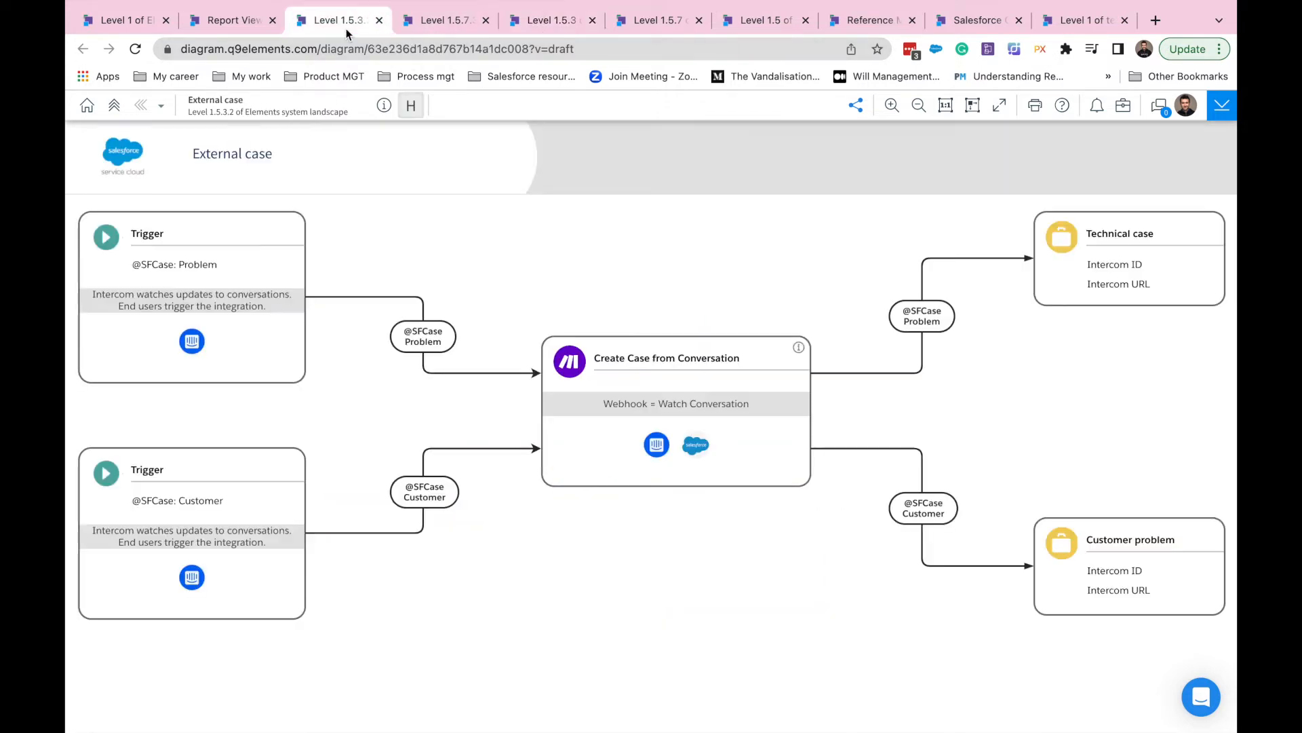
click(919, 106)
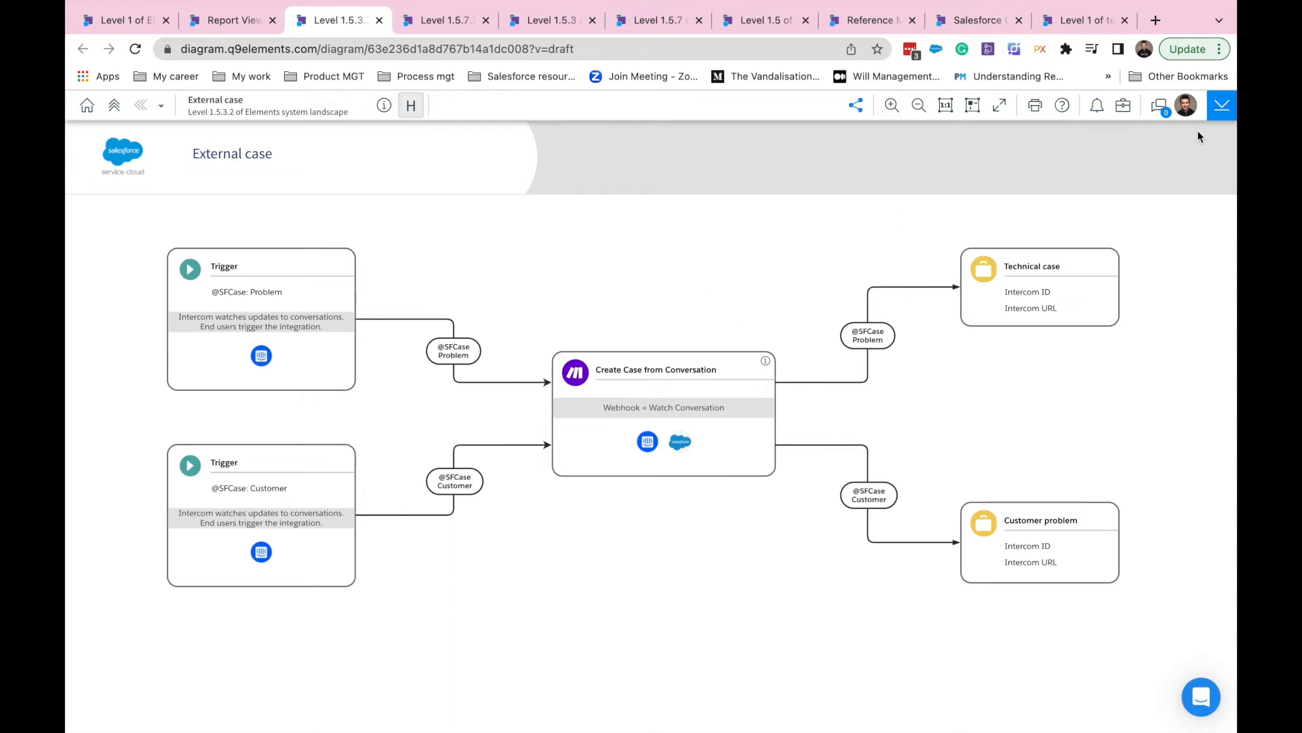
click(1221, 114)
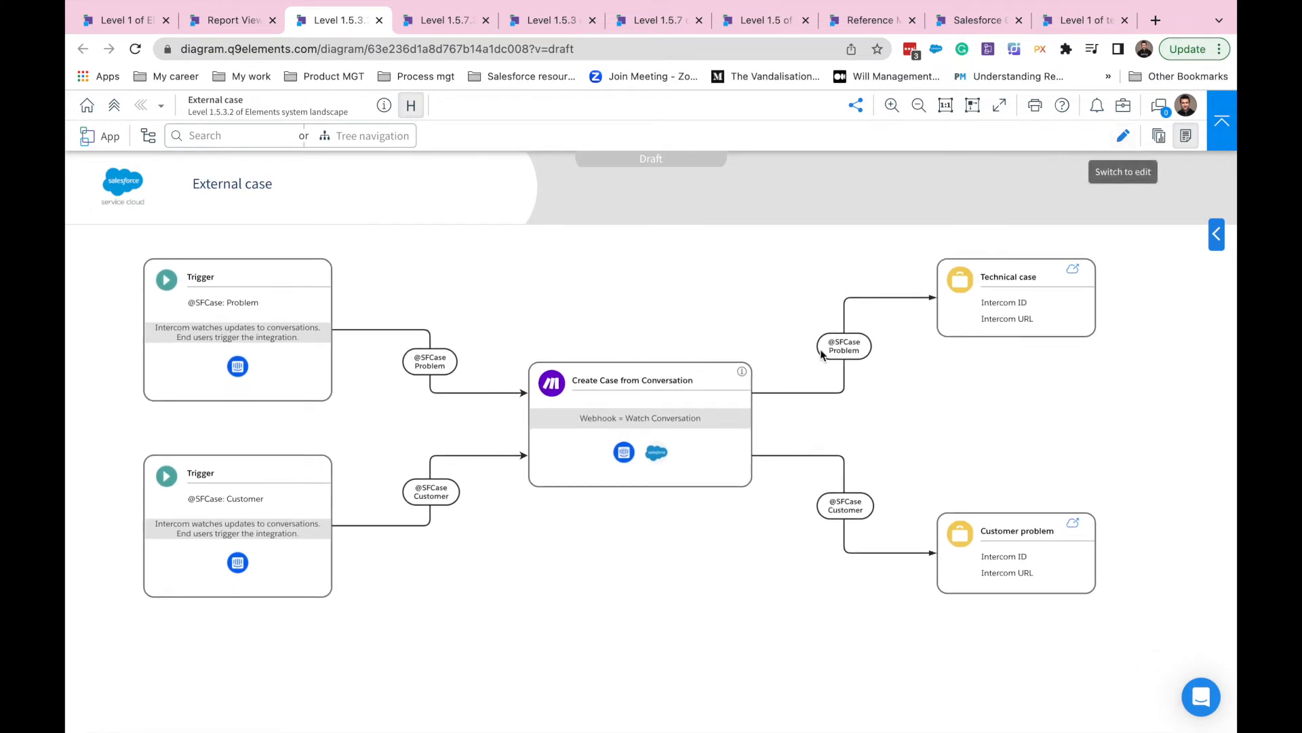
click(742, 373)
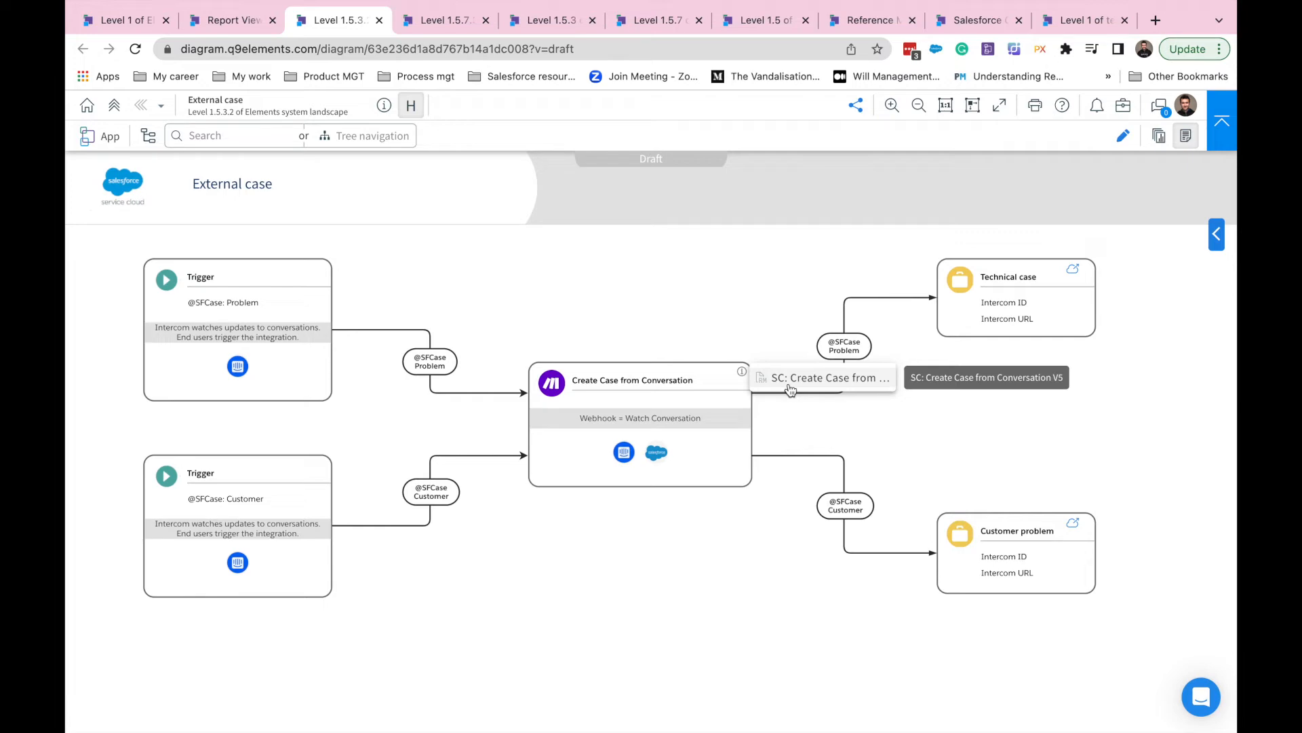
click(790, 388)
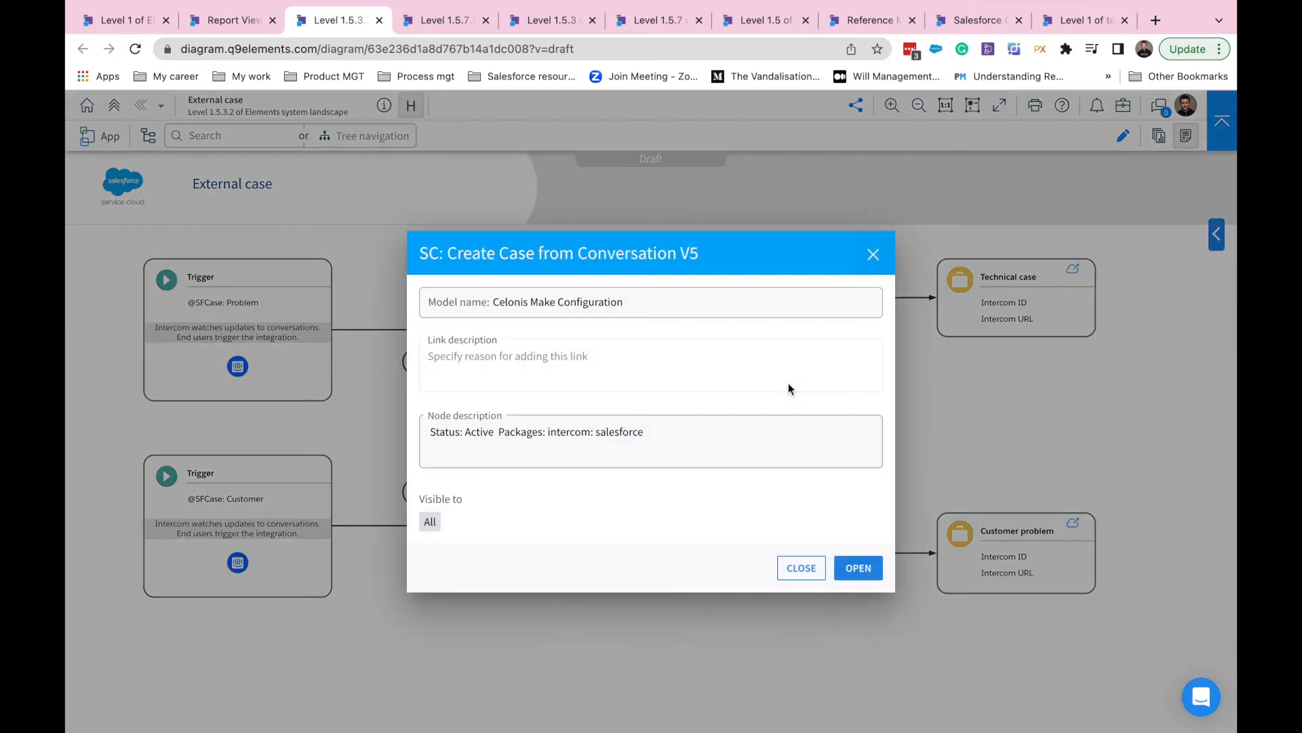
click(848, 568)
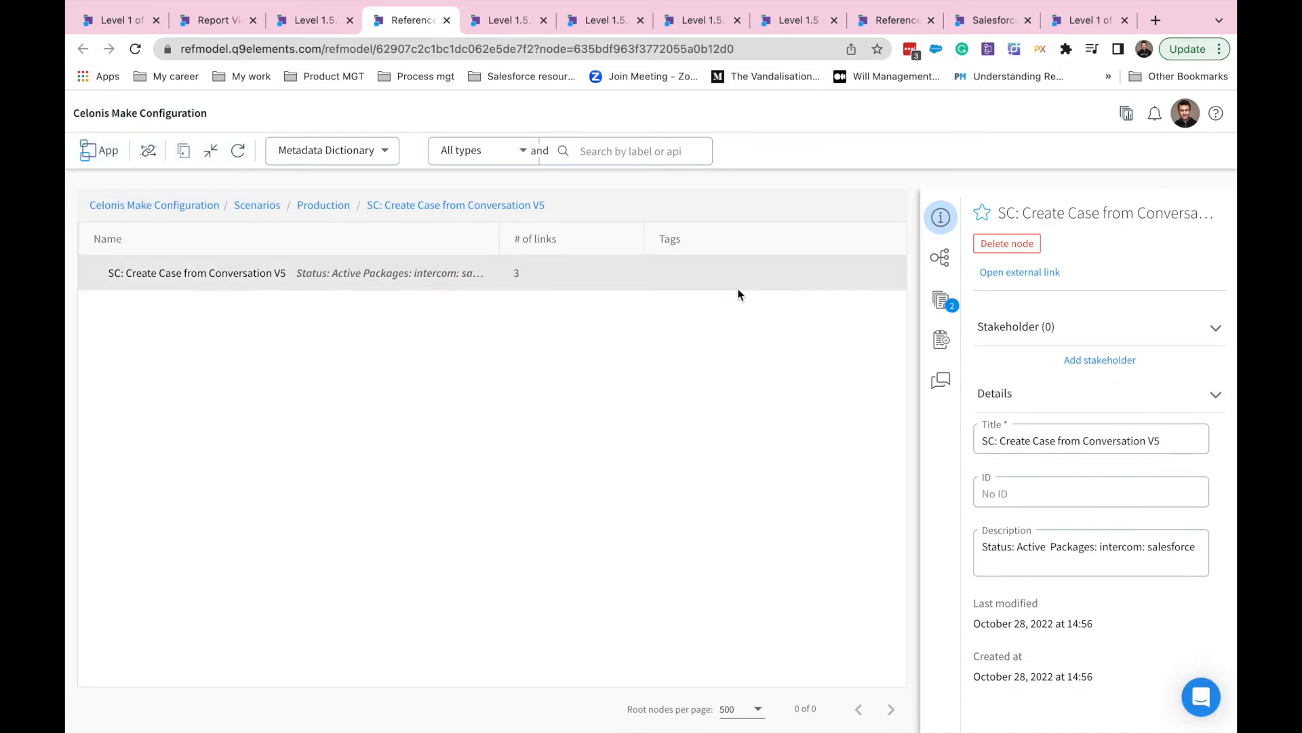
Start a new story on the scenario node with the summary "Remove integration scenario that transforms customer conversations into cases".
click(738, 288)
click(942, 311)
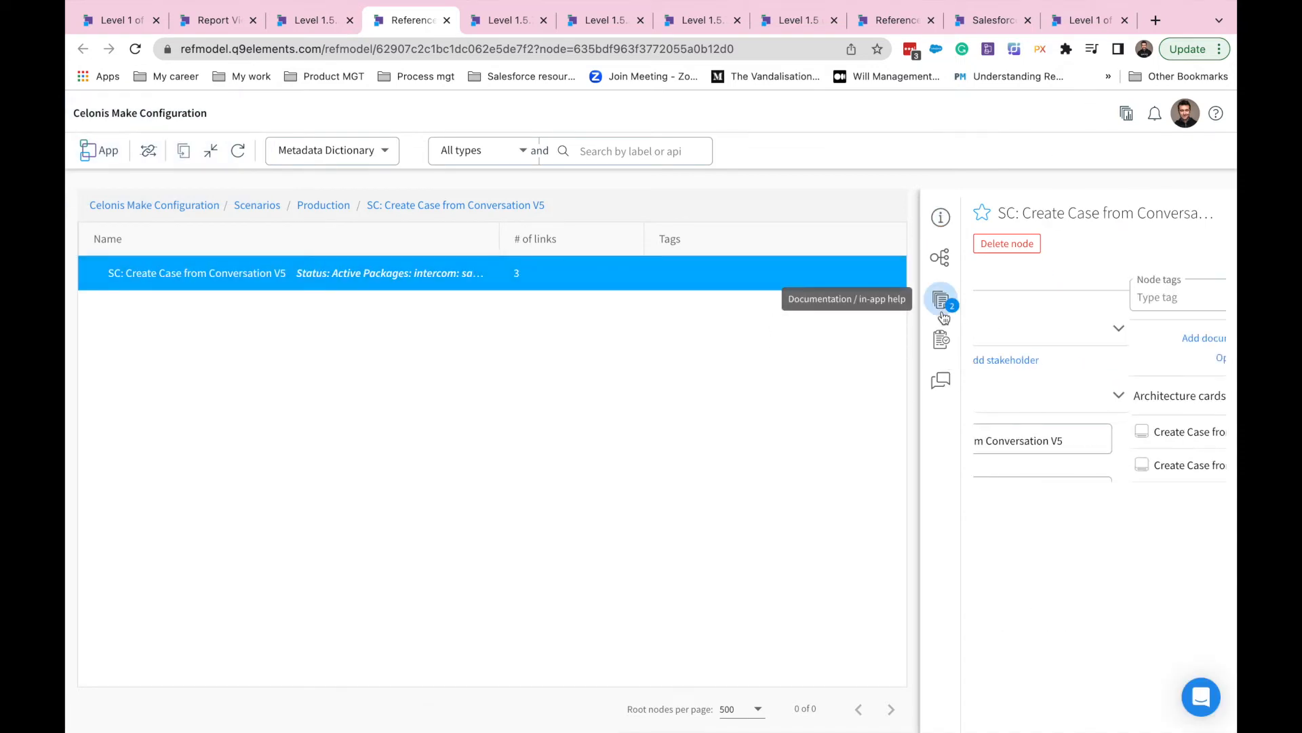
click(943, 354)
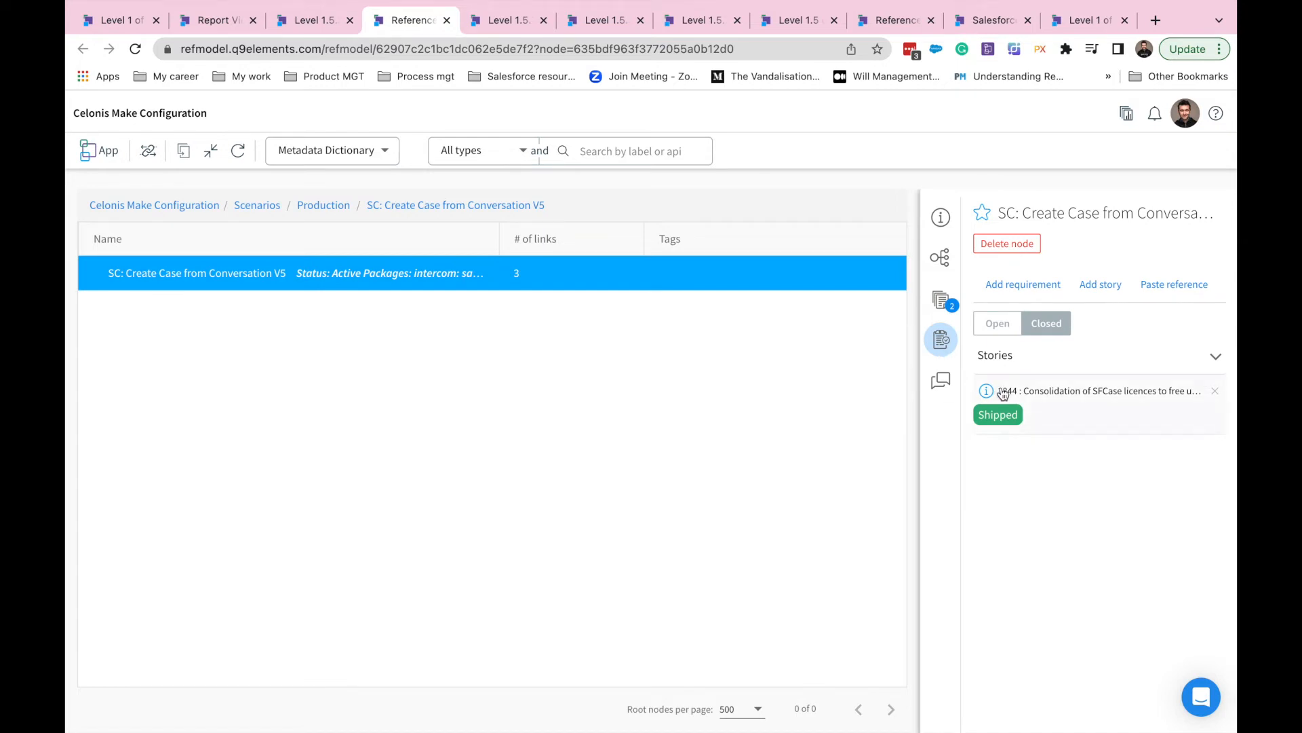
click(1100, 284)
click(558, 263)
text(Rem)
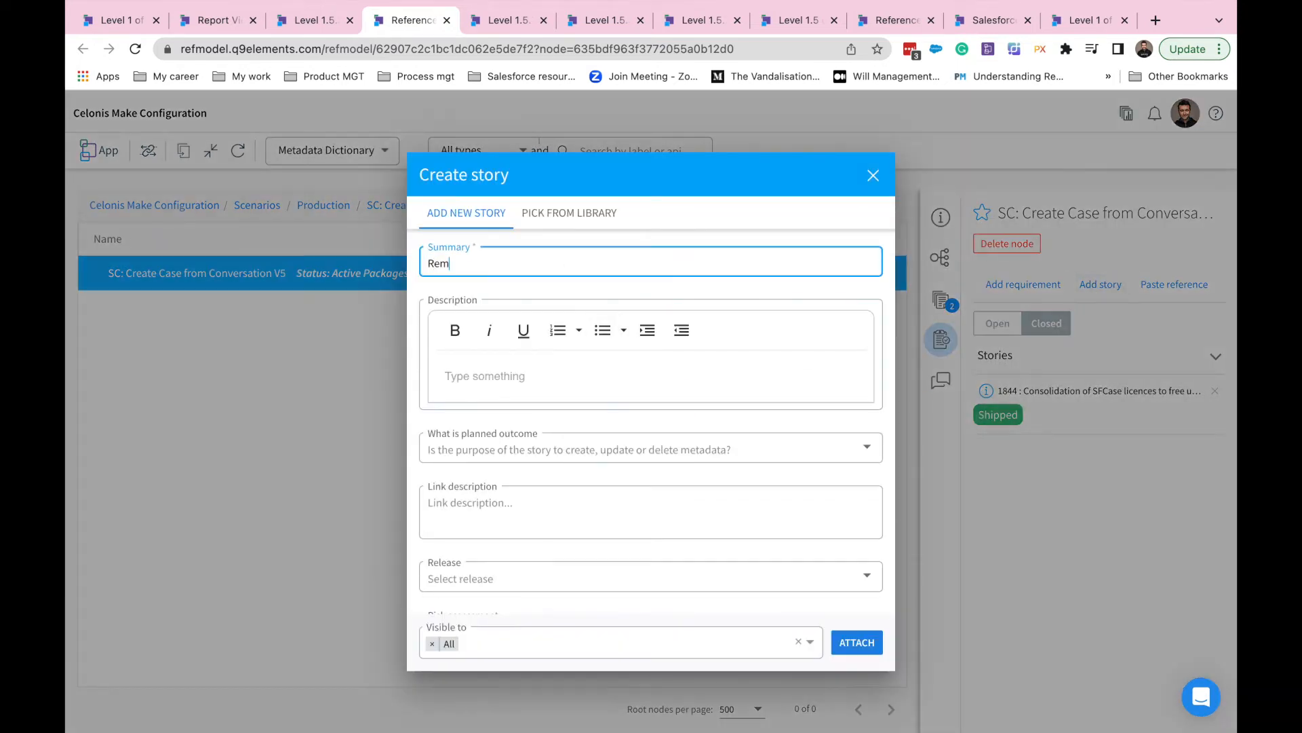
text(ove integration scenario that transforms customer conversations into cas)
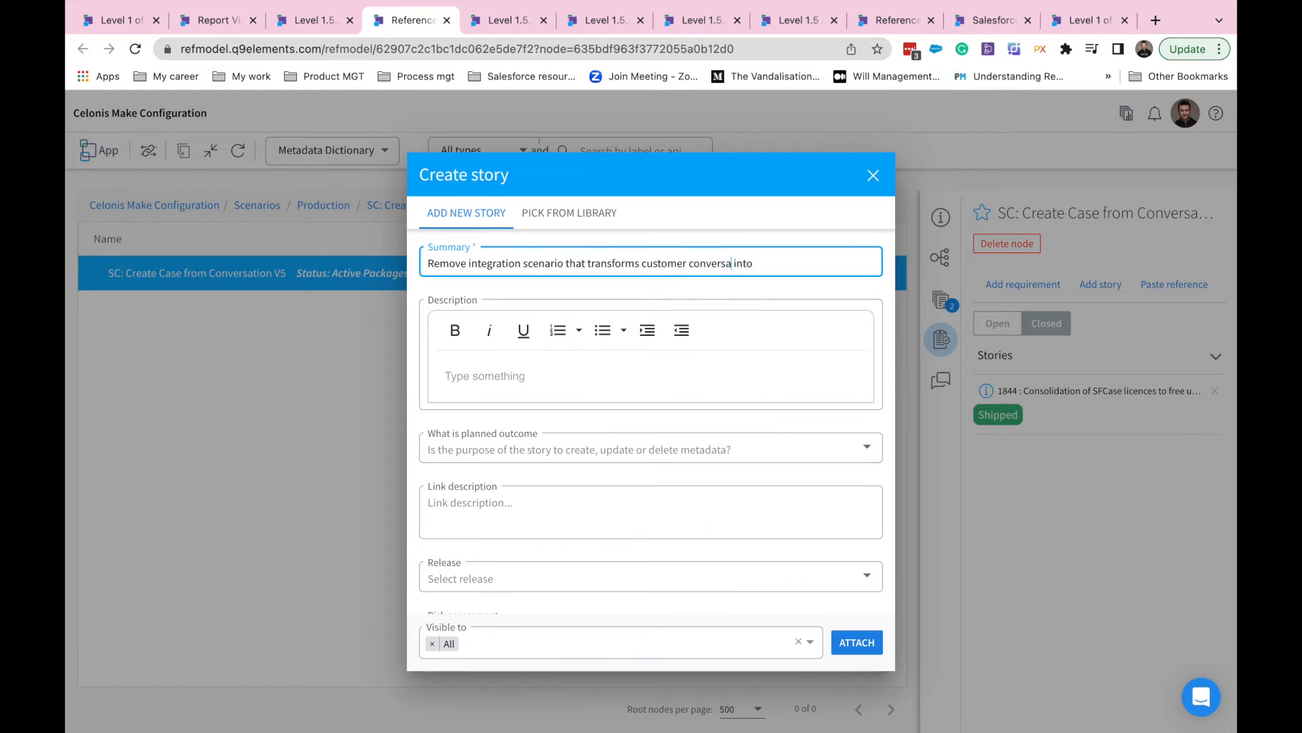
text(es)
Set the planned outcome to Delete, enter the description "Integration scenario will no longer be required when we retire intercom", and attach the story.
click(866, 447)
click(855, 604)
click(665, 372)
text(Integ)
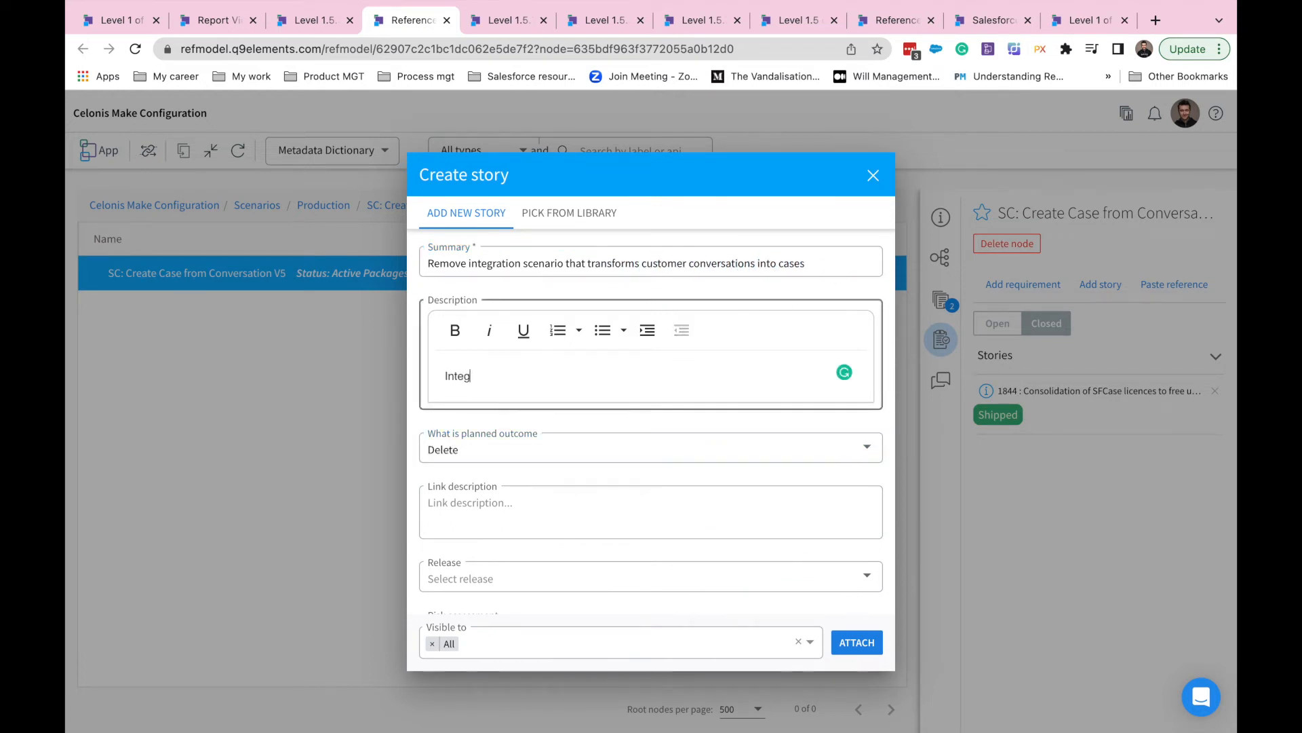
text(ration scenario will no longer be required )
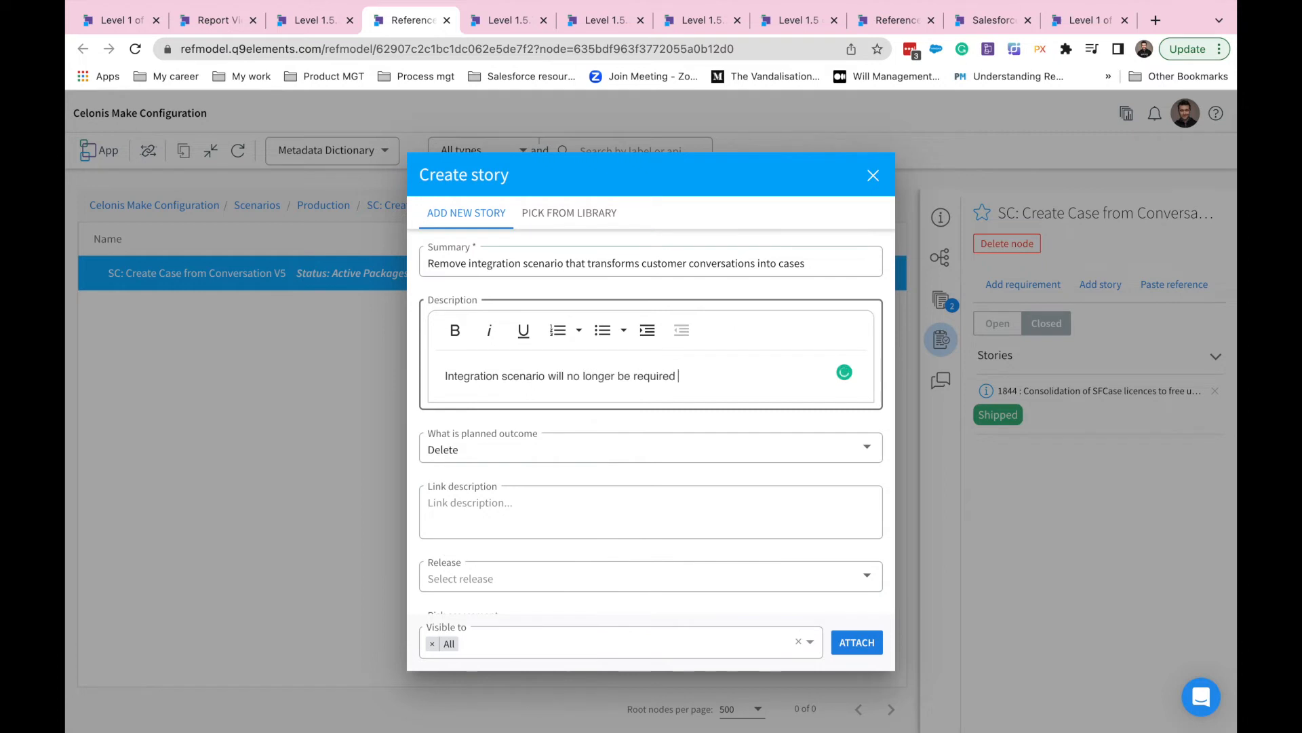
text(when we retire intercom)
click(857, 642)
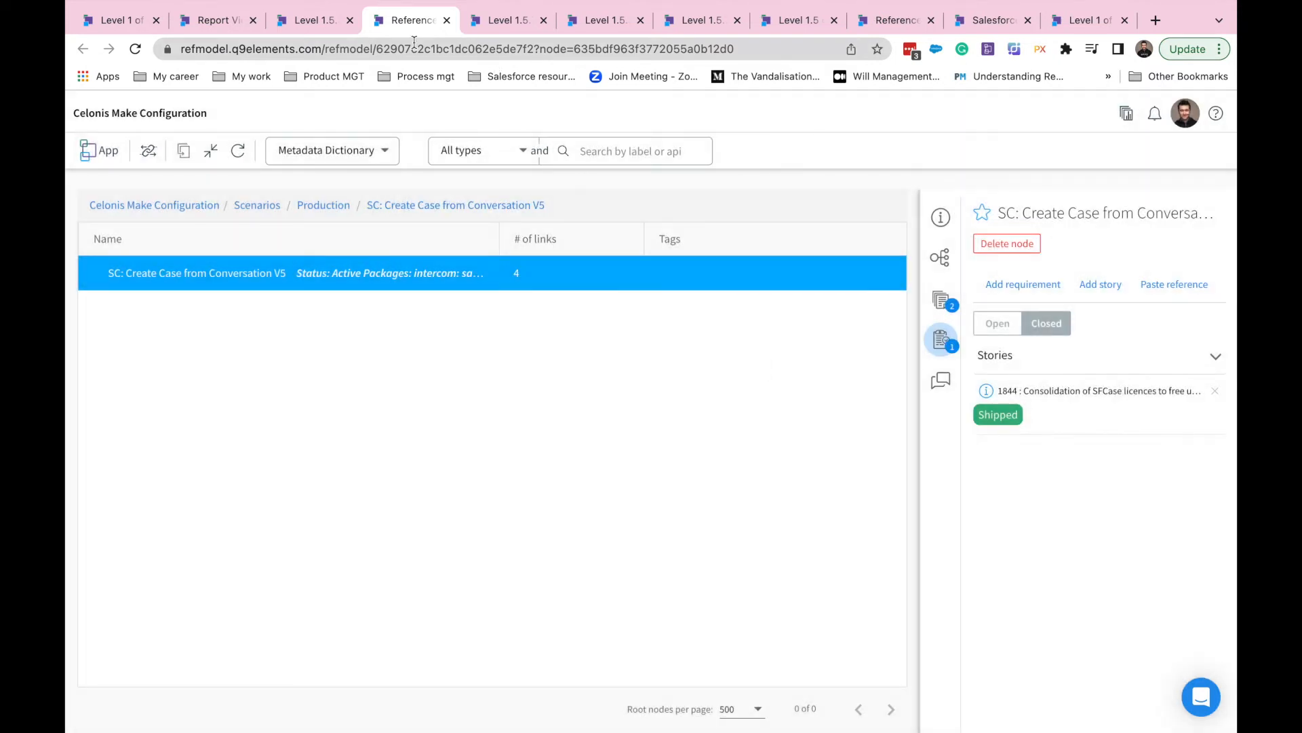
Return to the External case diagram and close the linked node's details.
click(334, 24)
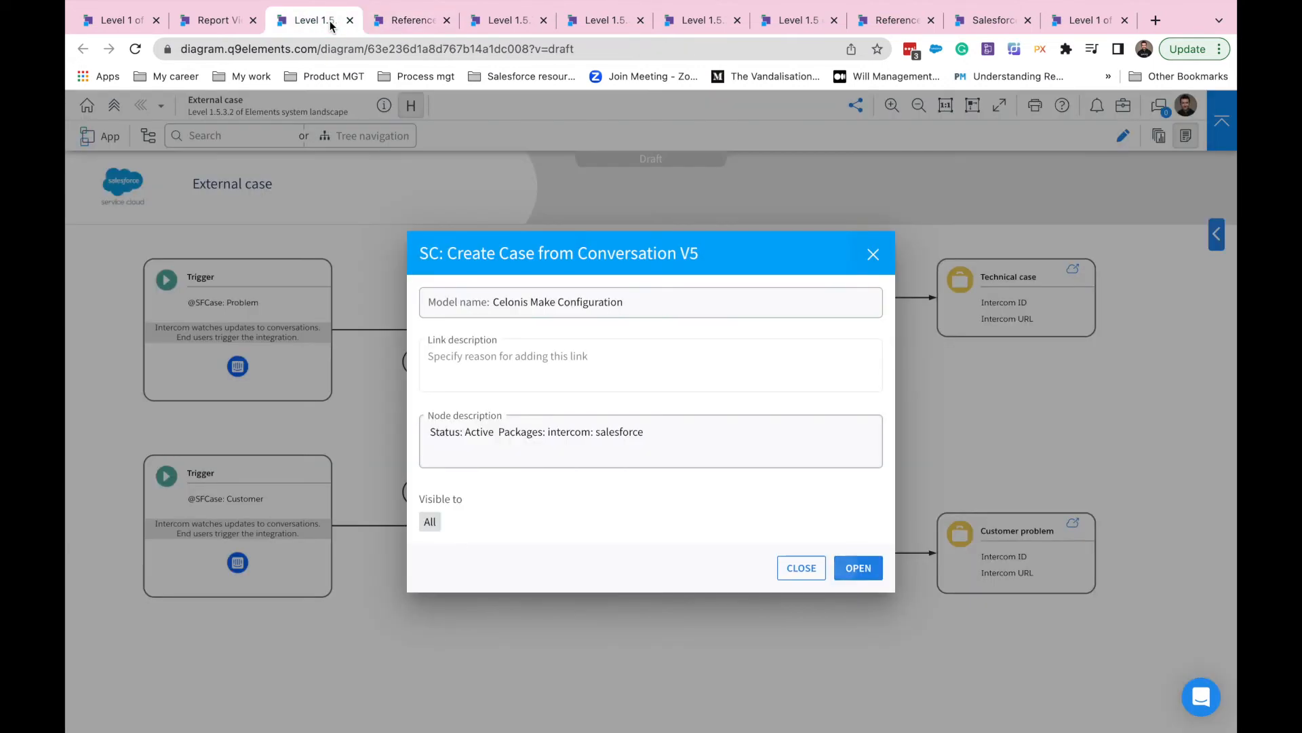
click(883, 263)
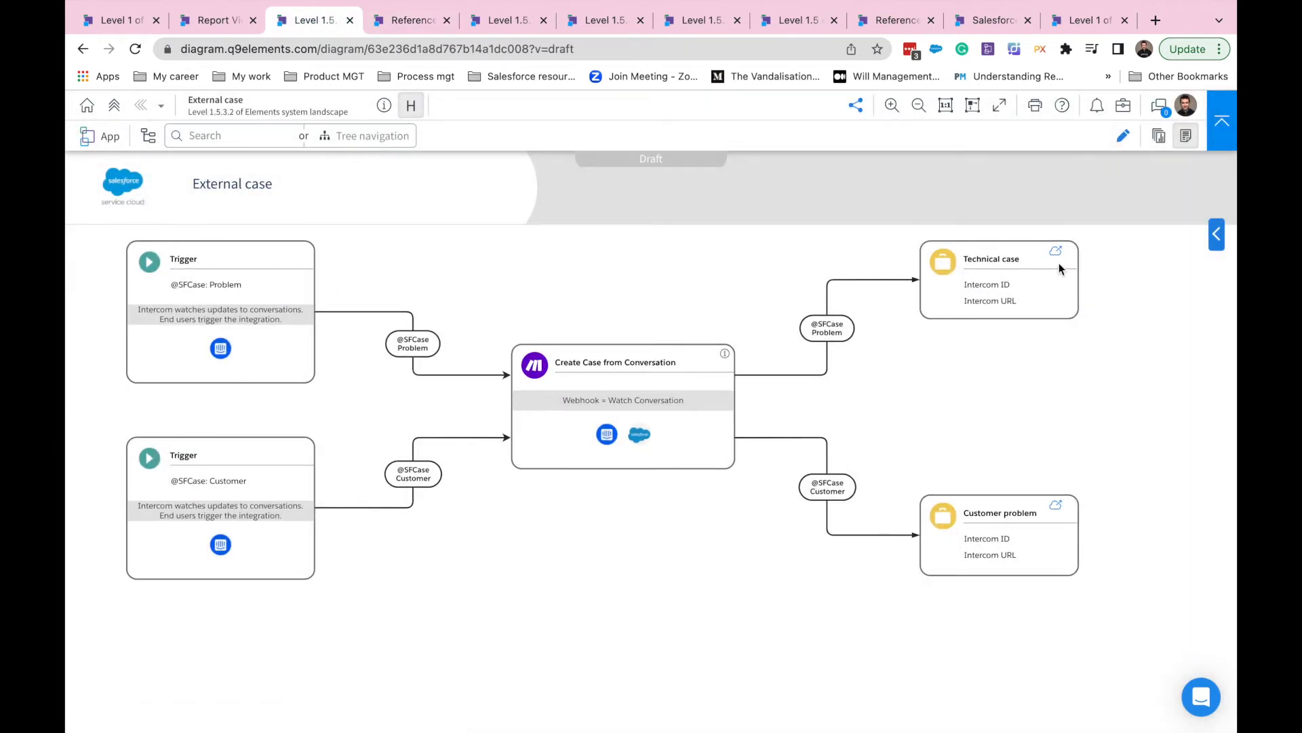
Open the Intercom ID field linked to the "Technical case" box in the "Data: Salesforce config" model and return to the External case diagram.
click(1055, 252)
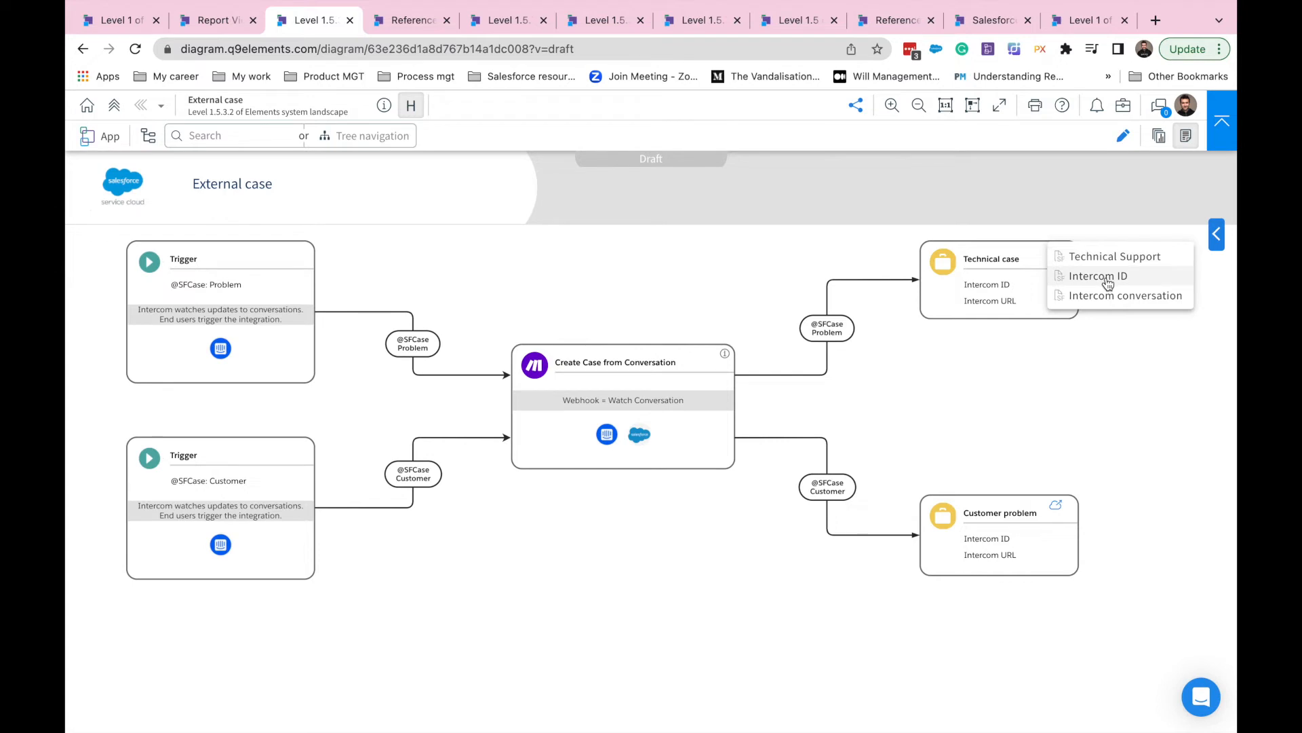
click(1058, 507)
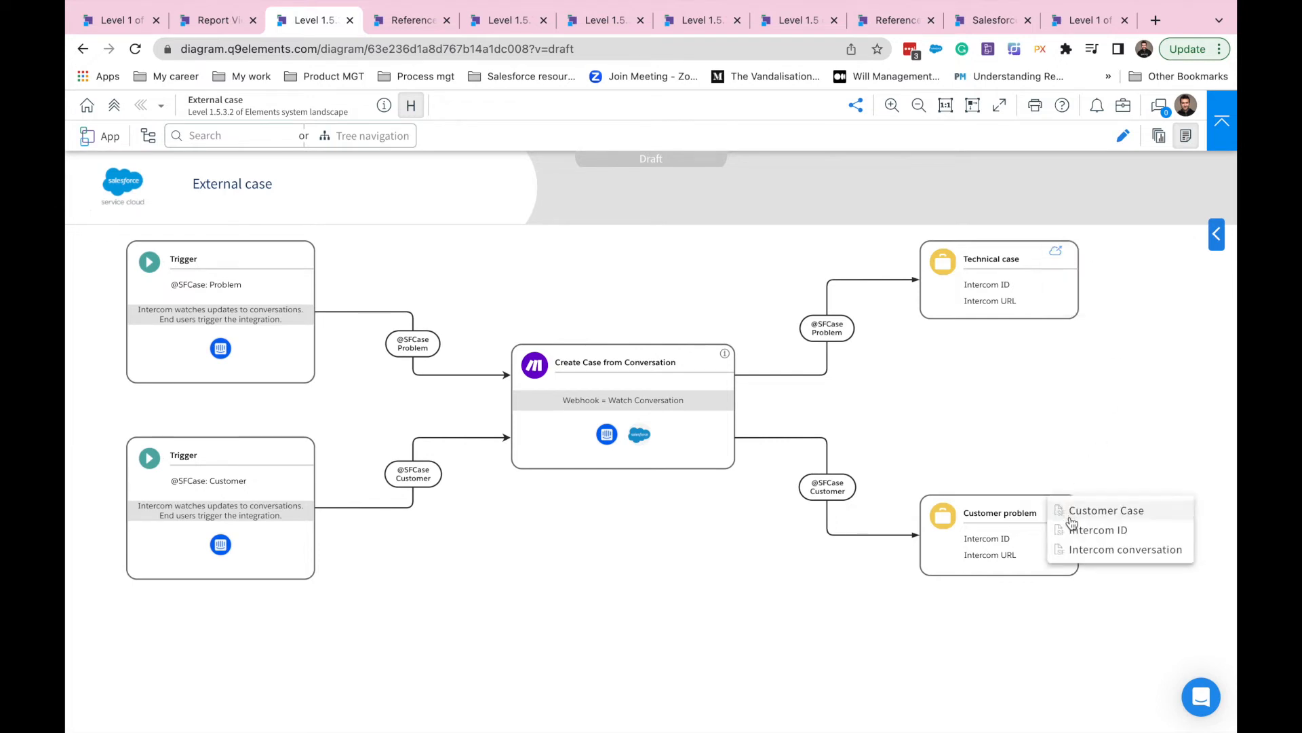
click(1056, 252)
click(1074, 277)
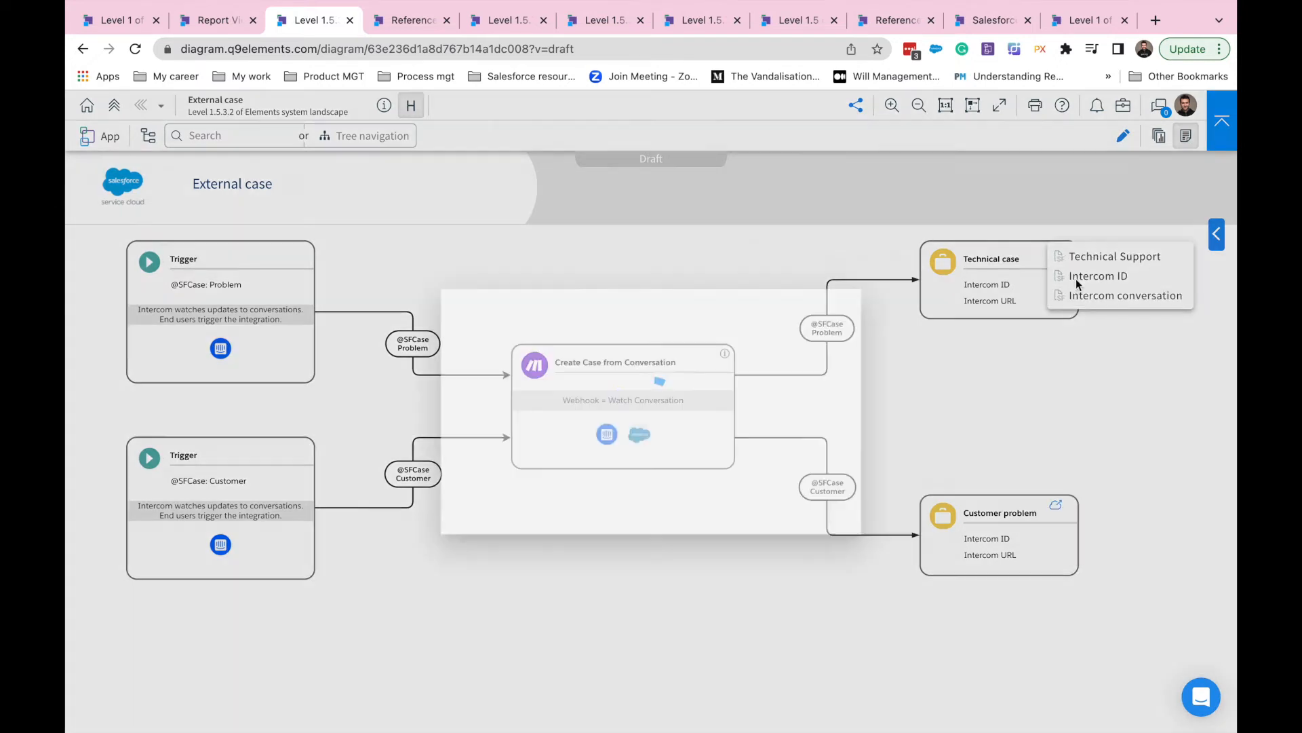
click(618, 341)
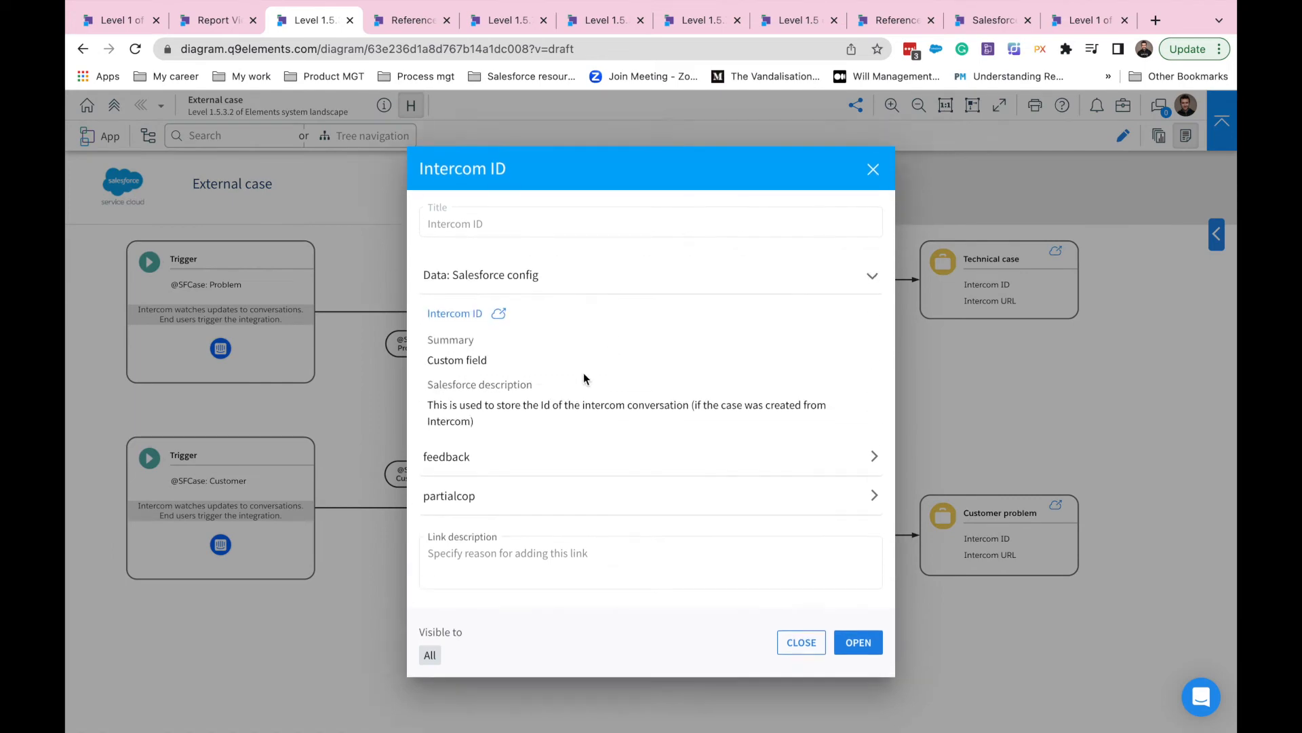
click(458, 317)
click(309, 27)
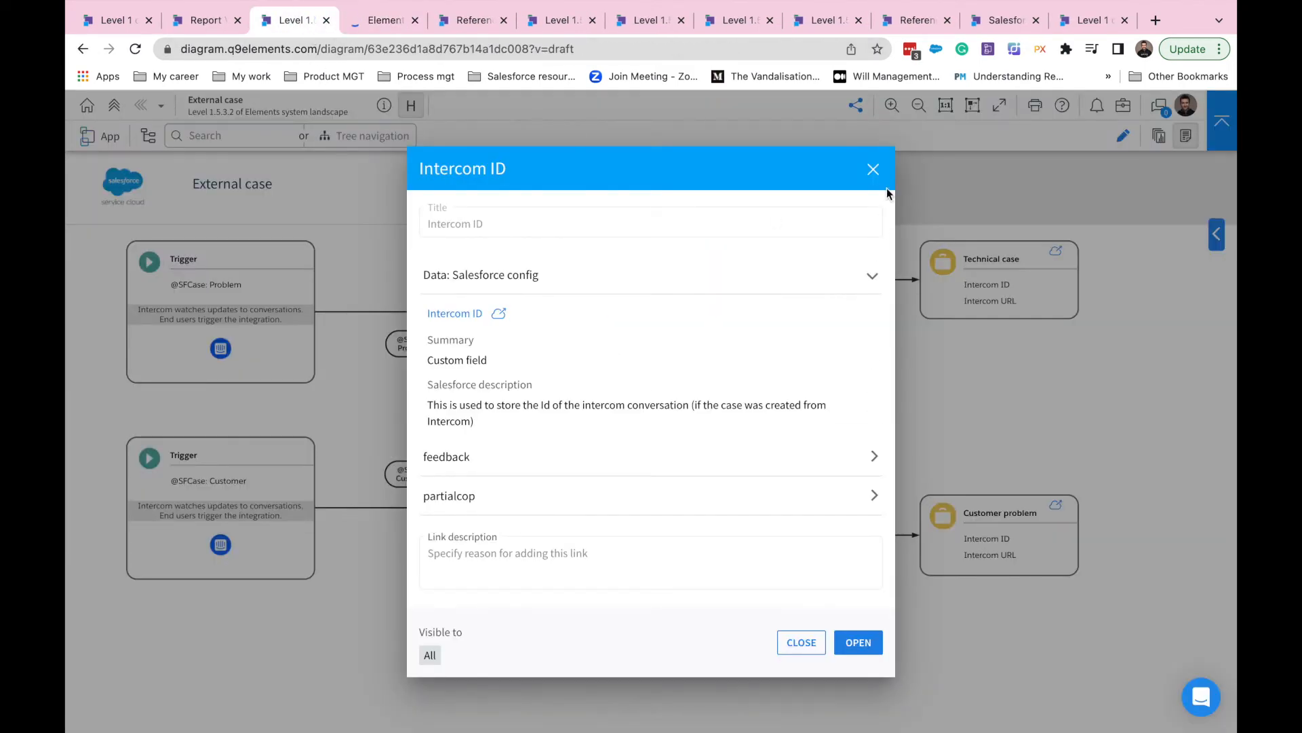
Open the Intercom conversation field linked to the "Customer problem" box in the "Data: Salesforce config" model, and close its details on the diagram.
click(873, 169)
click(1056, 505)
click(1106, 549)
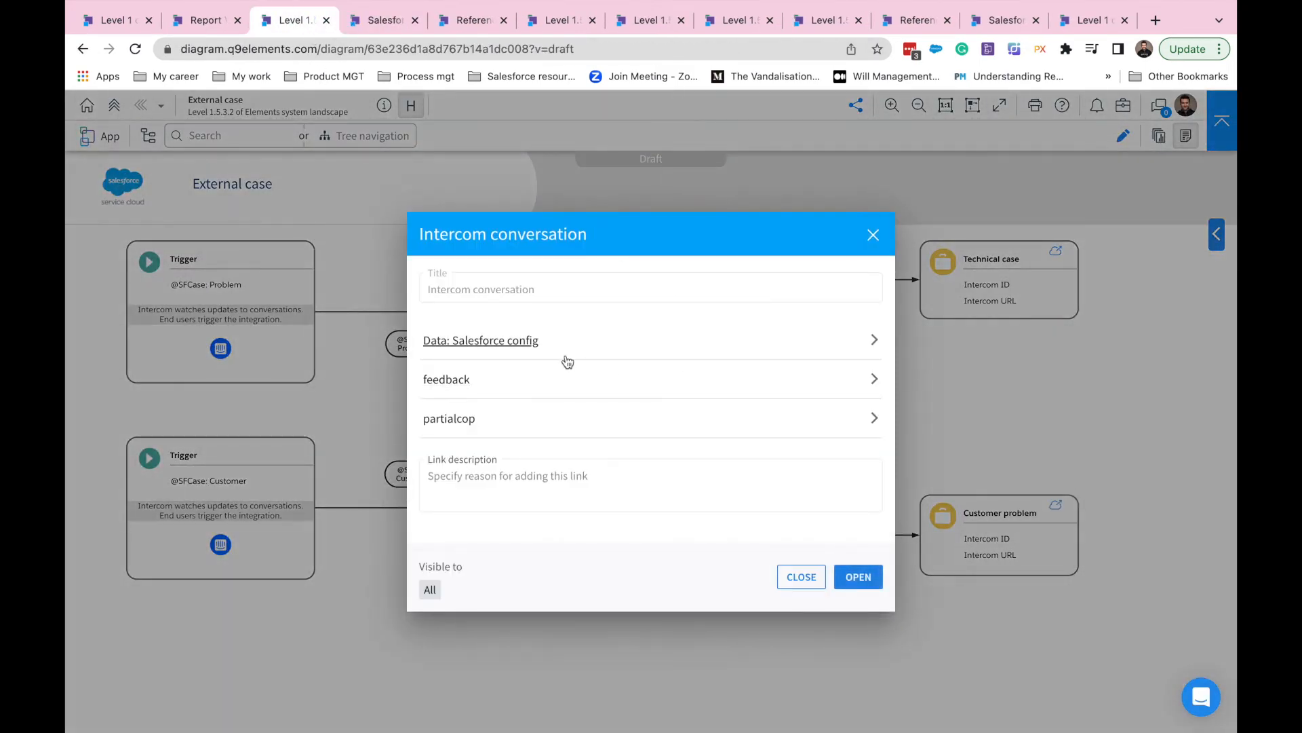
click(524, 344)
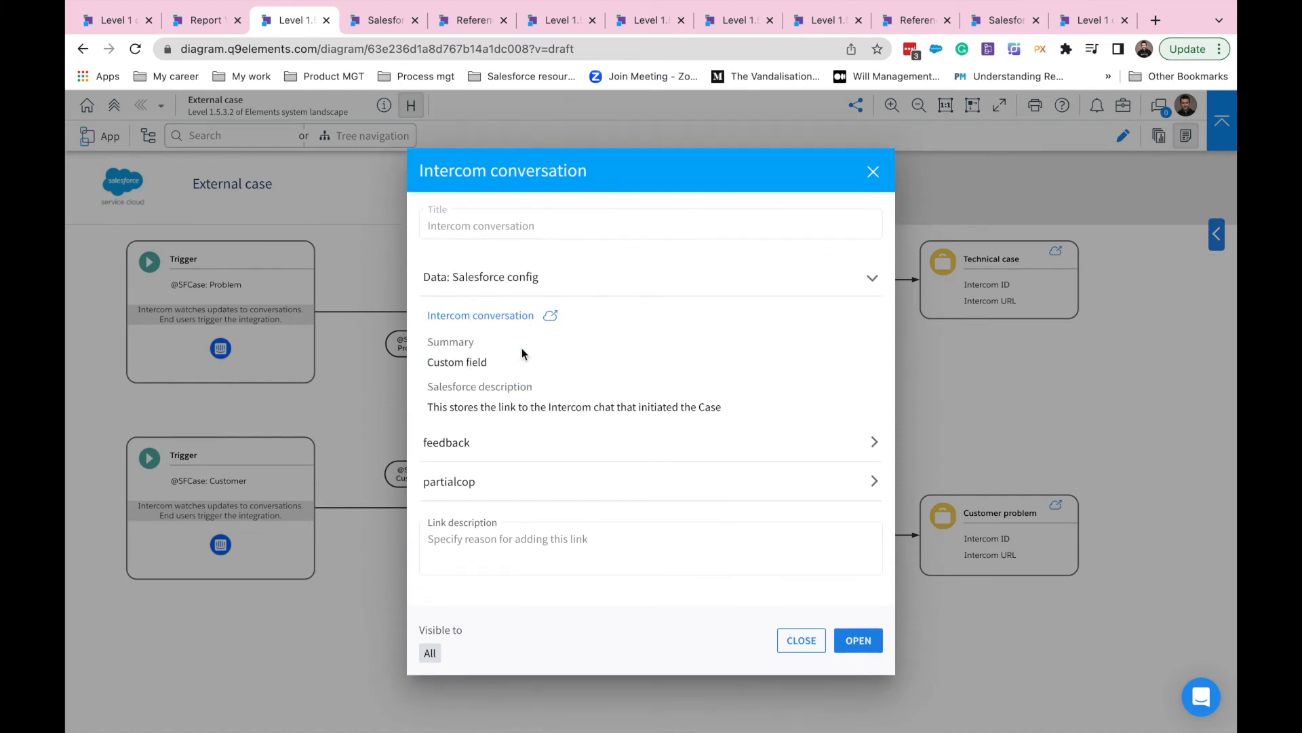
click(501, 319)
click(287, 26)
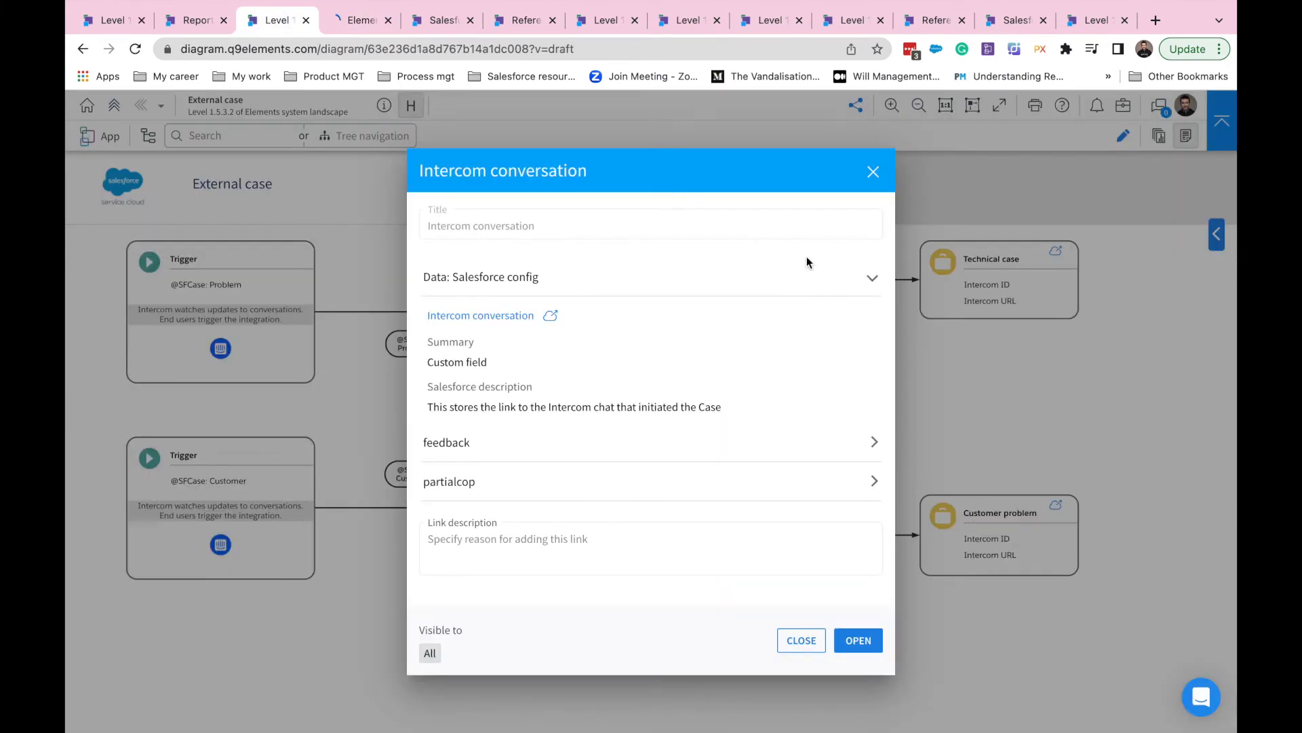
click(873, 172)
Switch to the Intercom ID field's model node and examine its field usage by record type and its dependencies.
click(437, 20)
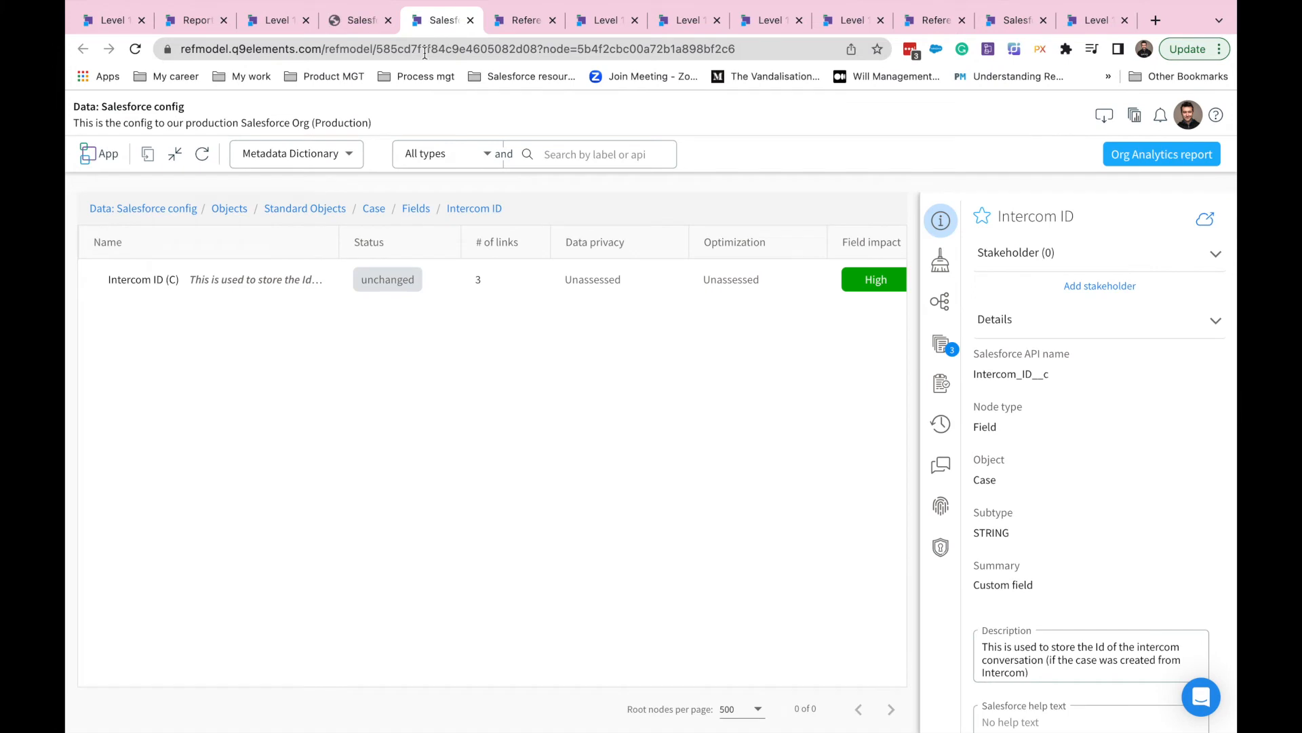
click(451, 280)
click(940, 304)
scroll(1025, 442, down, 2)
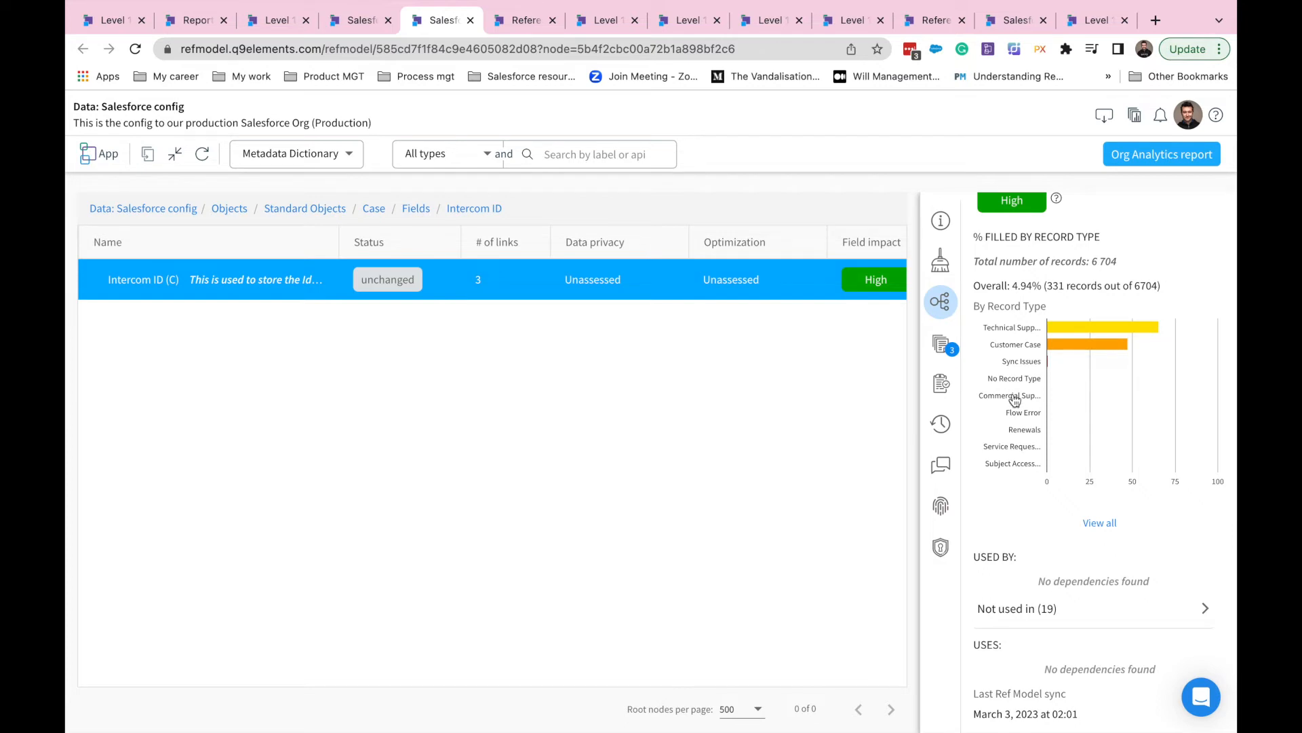
scroll(1015, 400, up, 3)
Start a new story on the Intercom ID field with the summary "Remove intercom ID field from the Case Object".
click(940, 383)
click(1101, 256)
click(560, 265)
text(Remove intercom ID field from the Case Object)
Set the Intercom ID story's planned outcome to Delete and its parent requirement to "Retire intercom", and attach the story.
click(515, 450)
click(502, 520)
scroll(503, 521, down, 6)
click(488, 508)
text(retire int)
click(475, 556)
scroll(509, 502, up, 2)
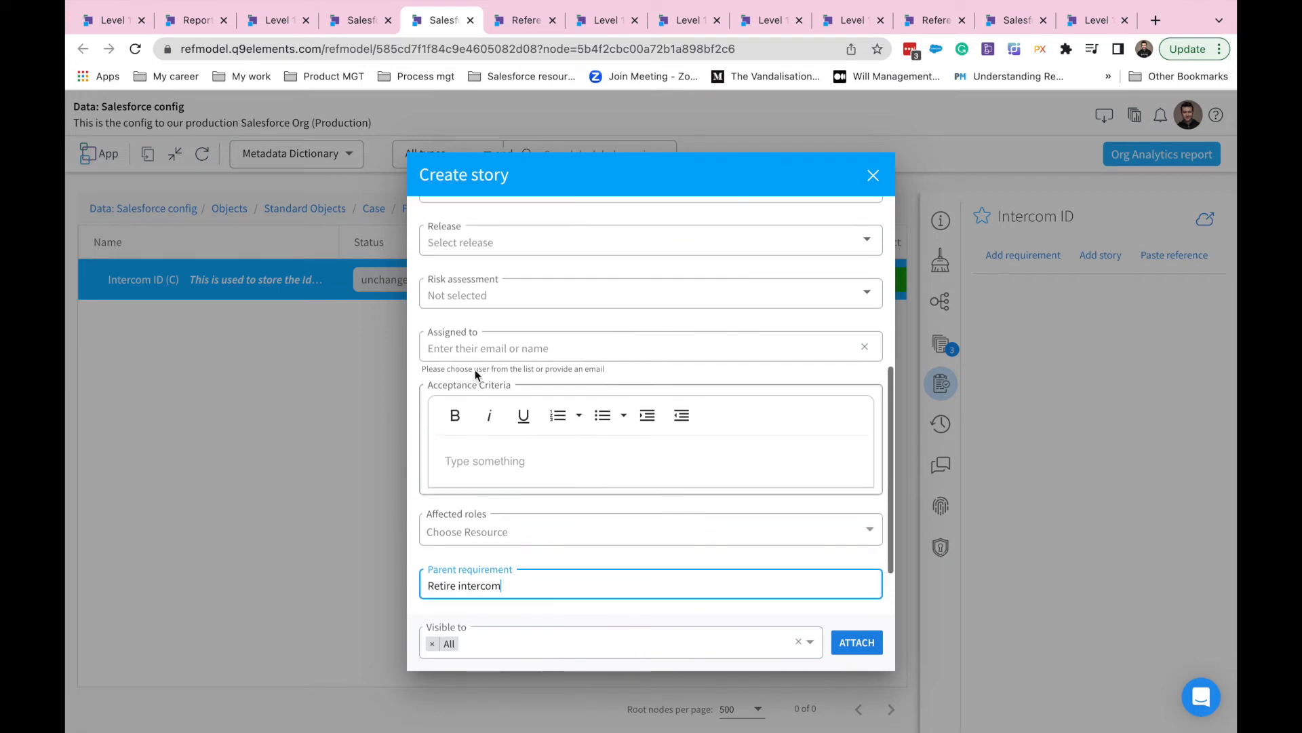
scroll(471, 352, up, 4)
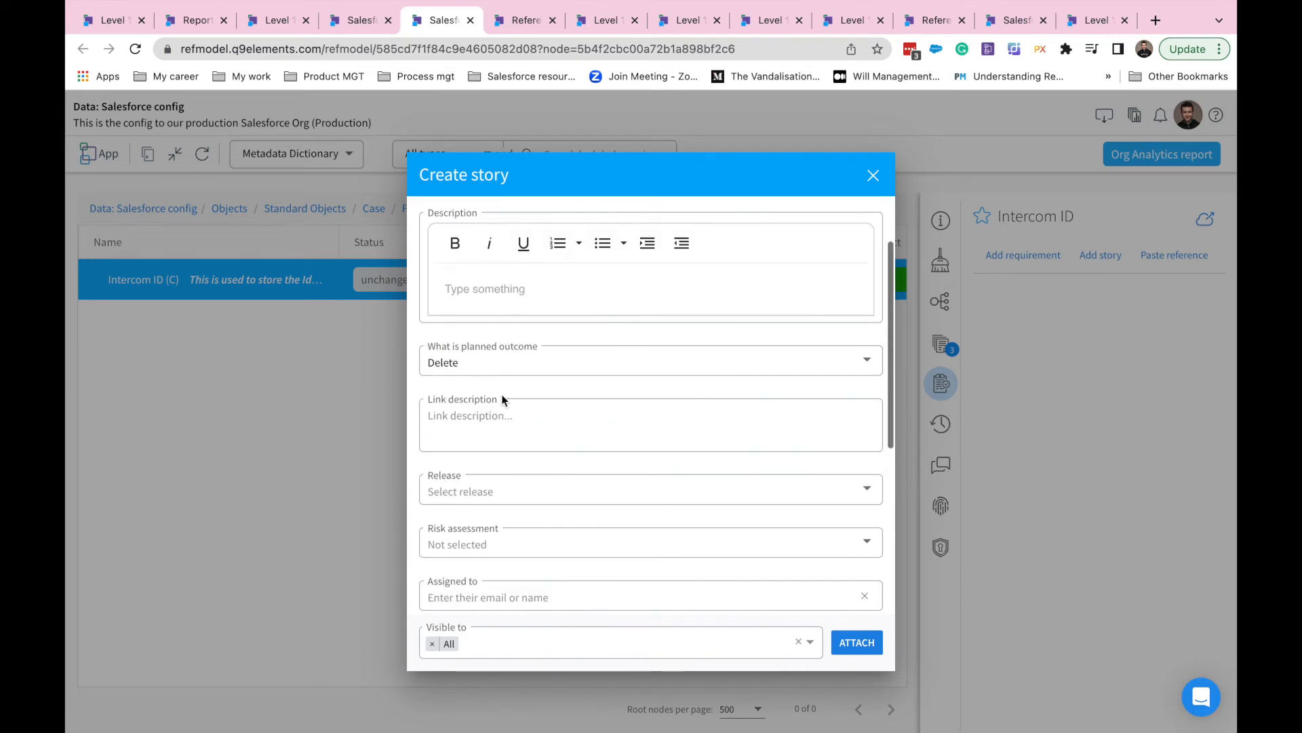
scroll(805, 570, up, 2)
click(851, 641)
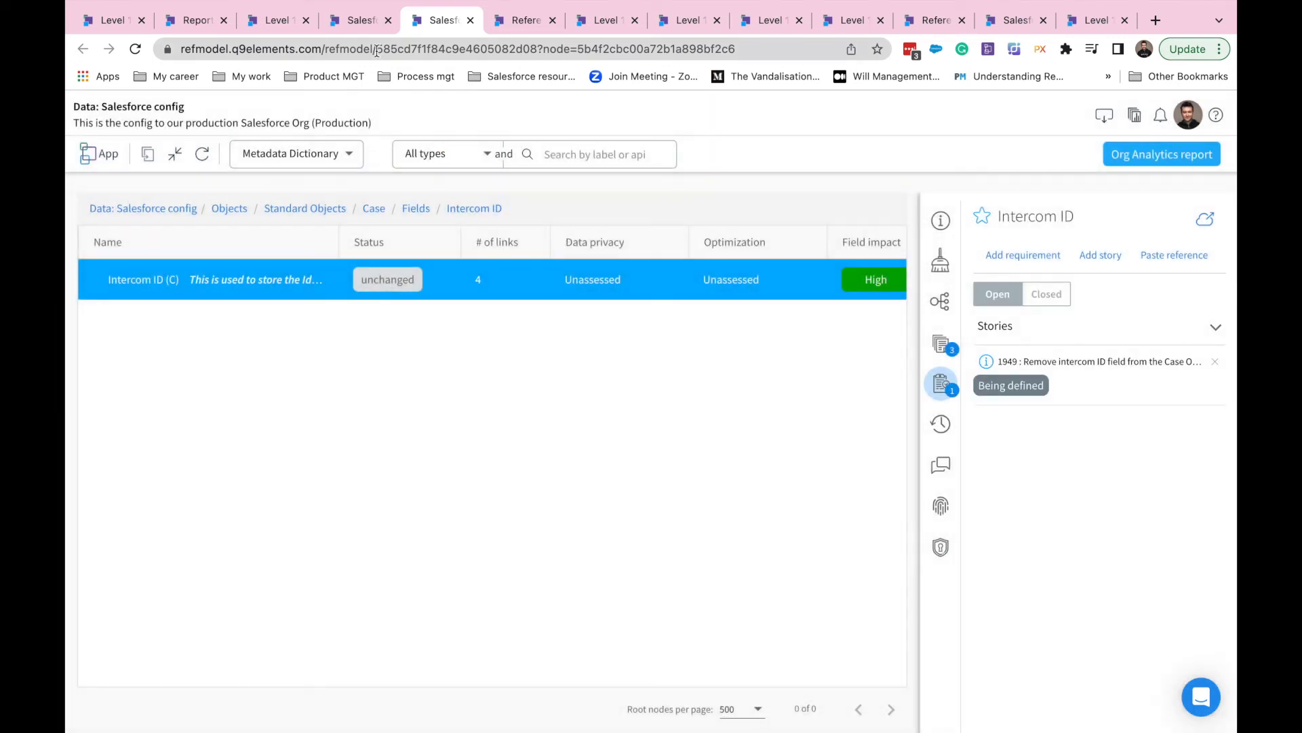
Switch to the Intercom conversation field and review its attached notes "Reason for field" and "Making cases from Intercom".
click(359, 26)
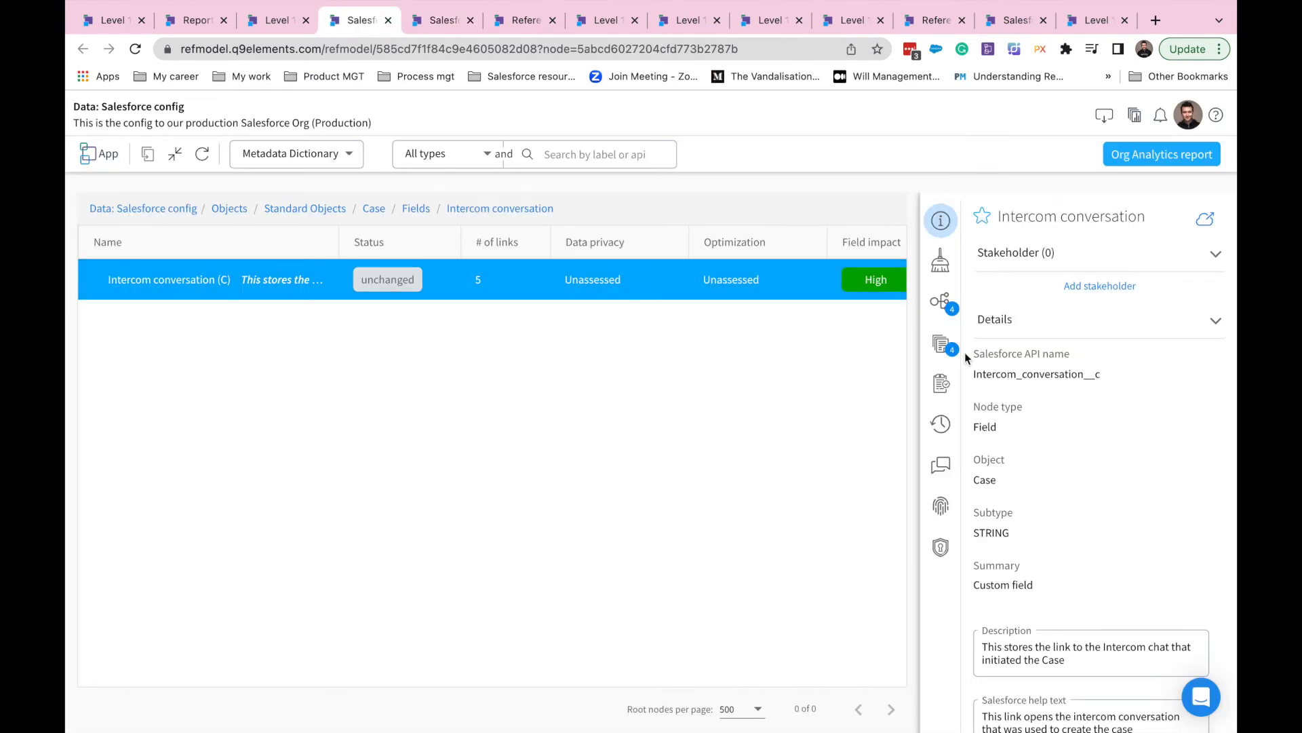
click(942, 345)
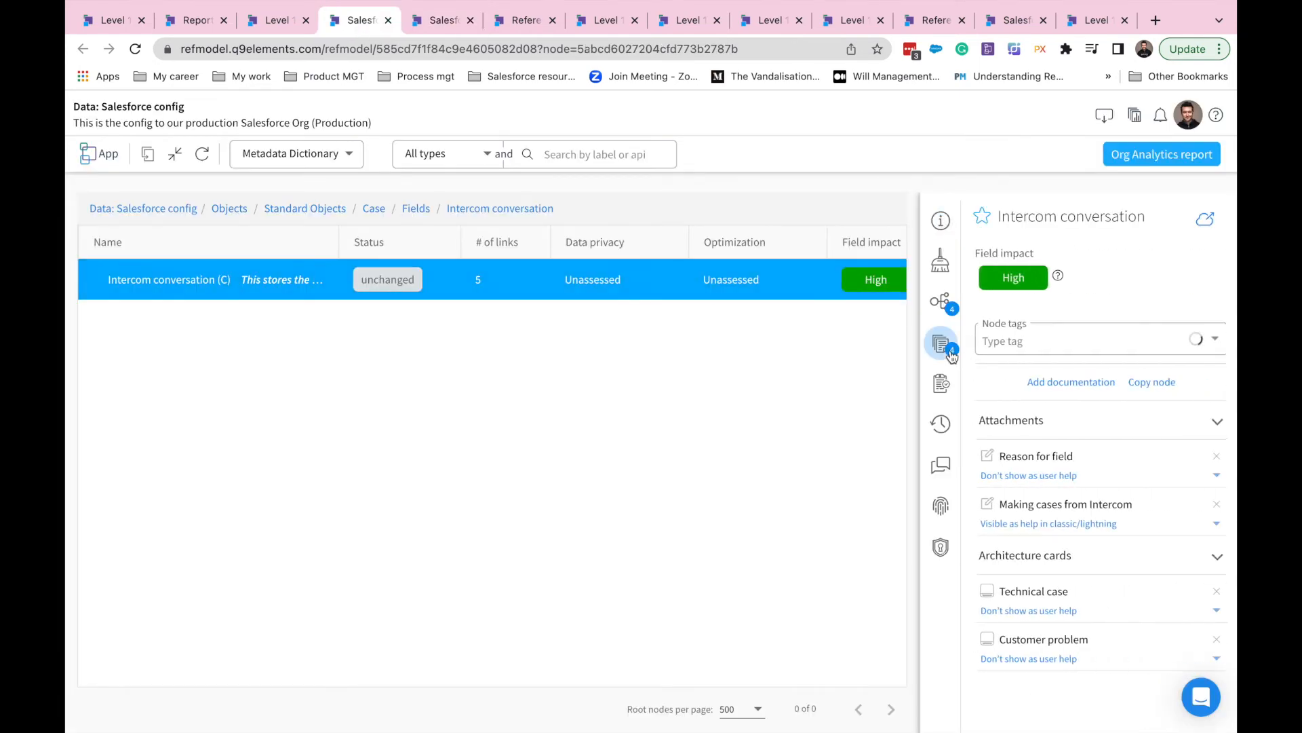
click(1053, 459)
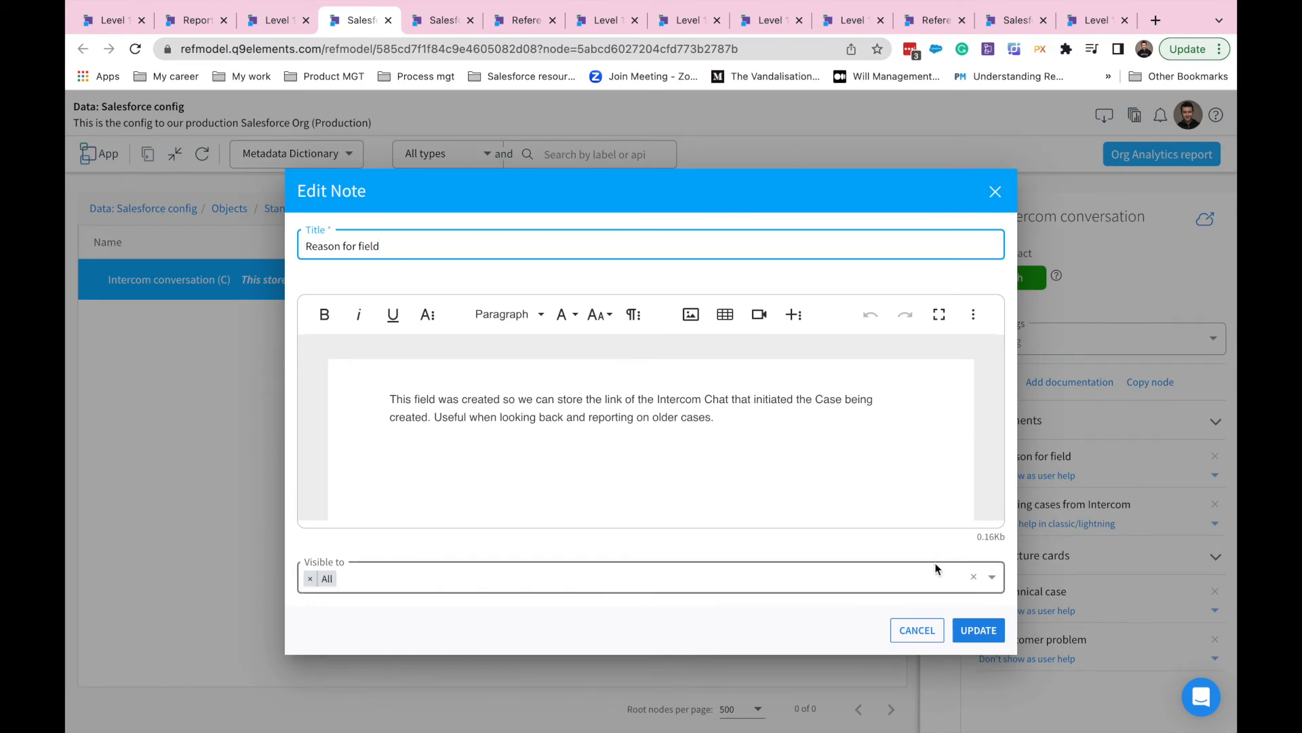
click(979, 629)
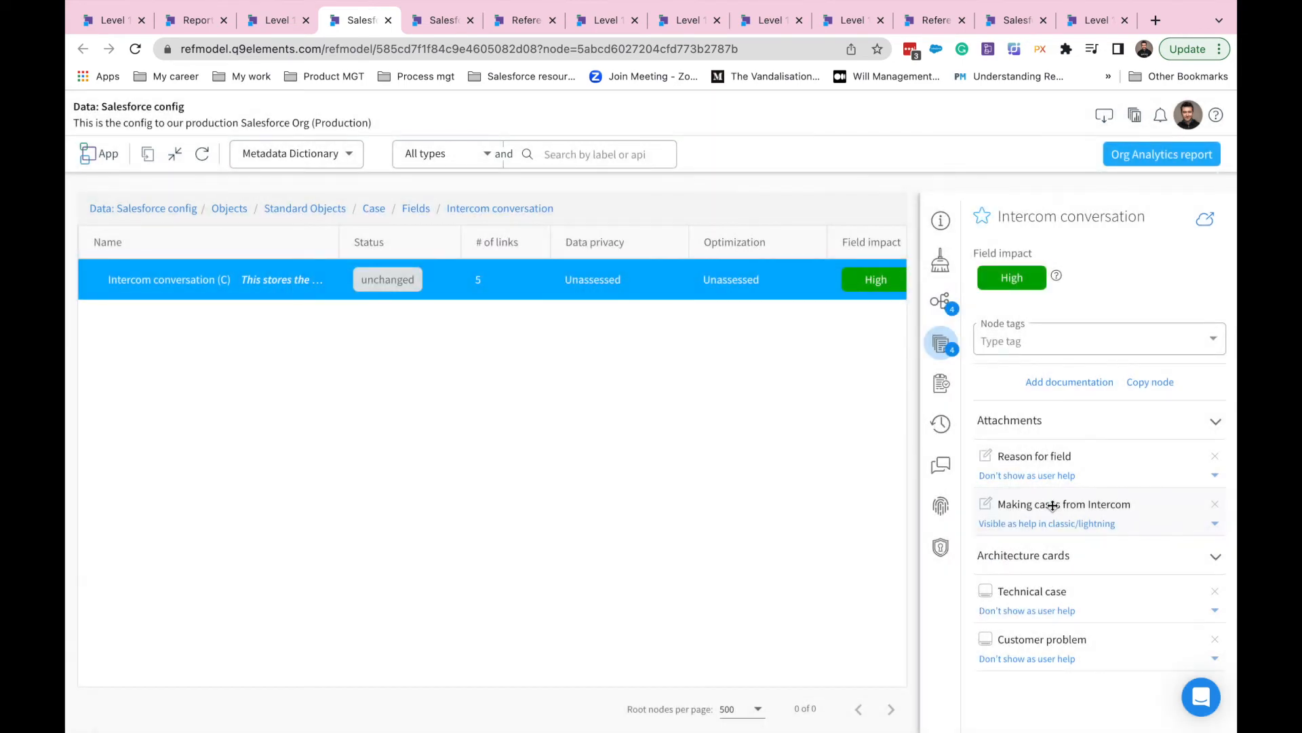
click(1052, 503)
scroll(801, 464, down, 5)
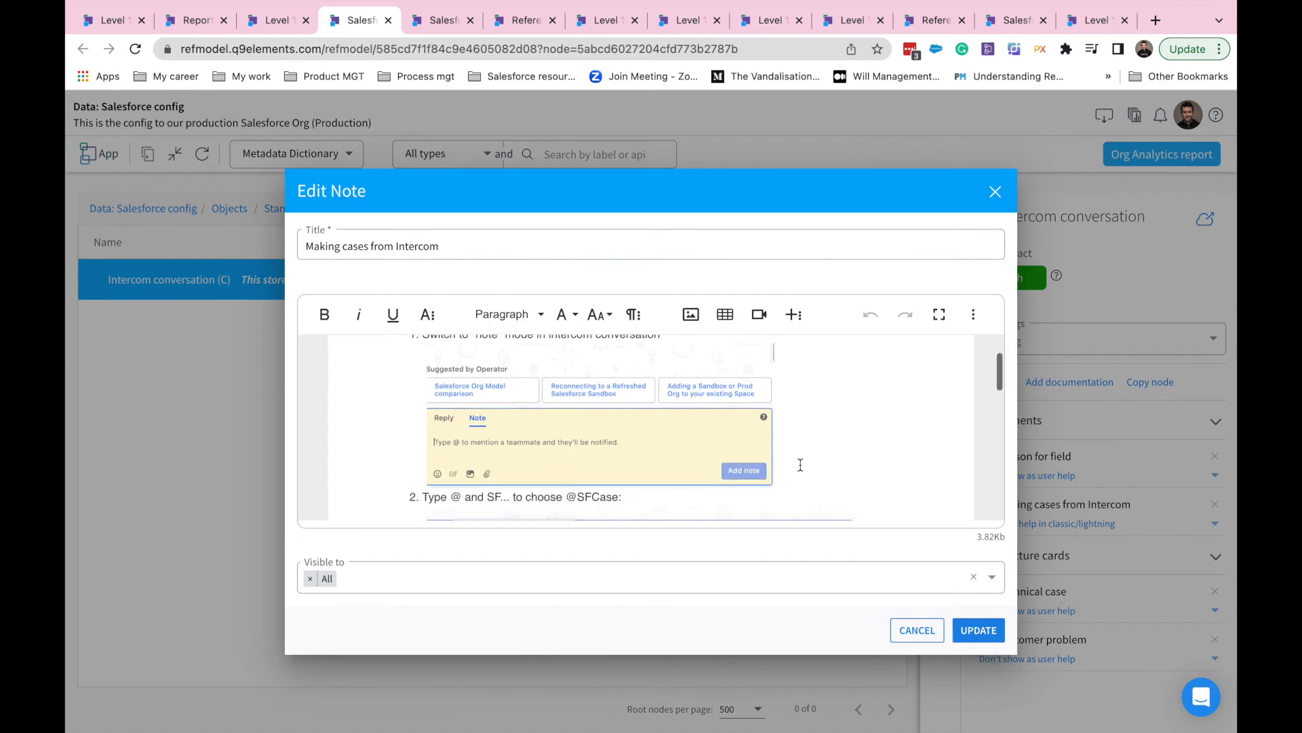
click(980, 629)
Start a new story on the Intercom conversation field with the summary "Remove intercom conversation field from the case object".
click(1098, 256)
text(Remove intercom conv)
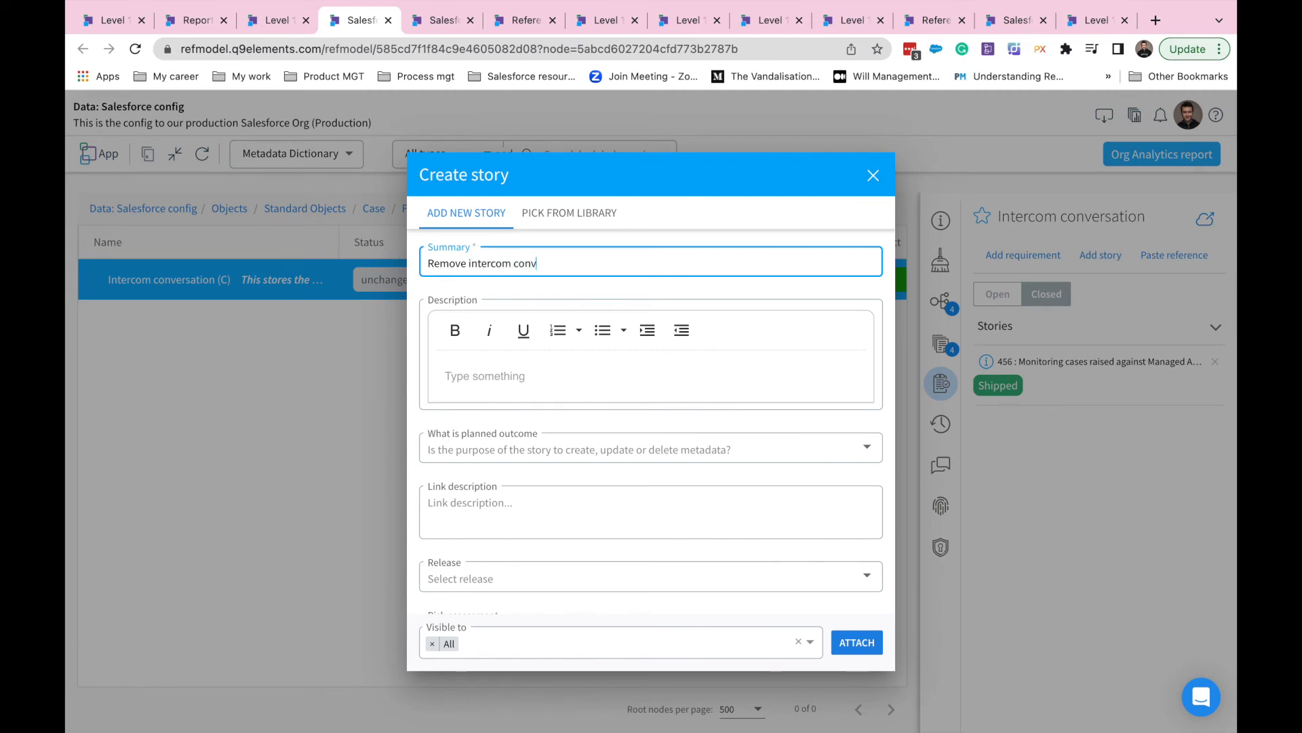
text(ersation field from the case object)
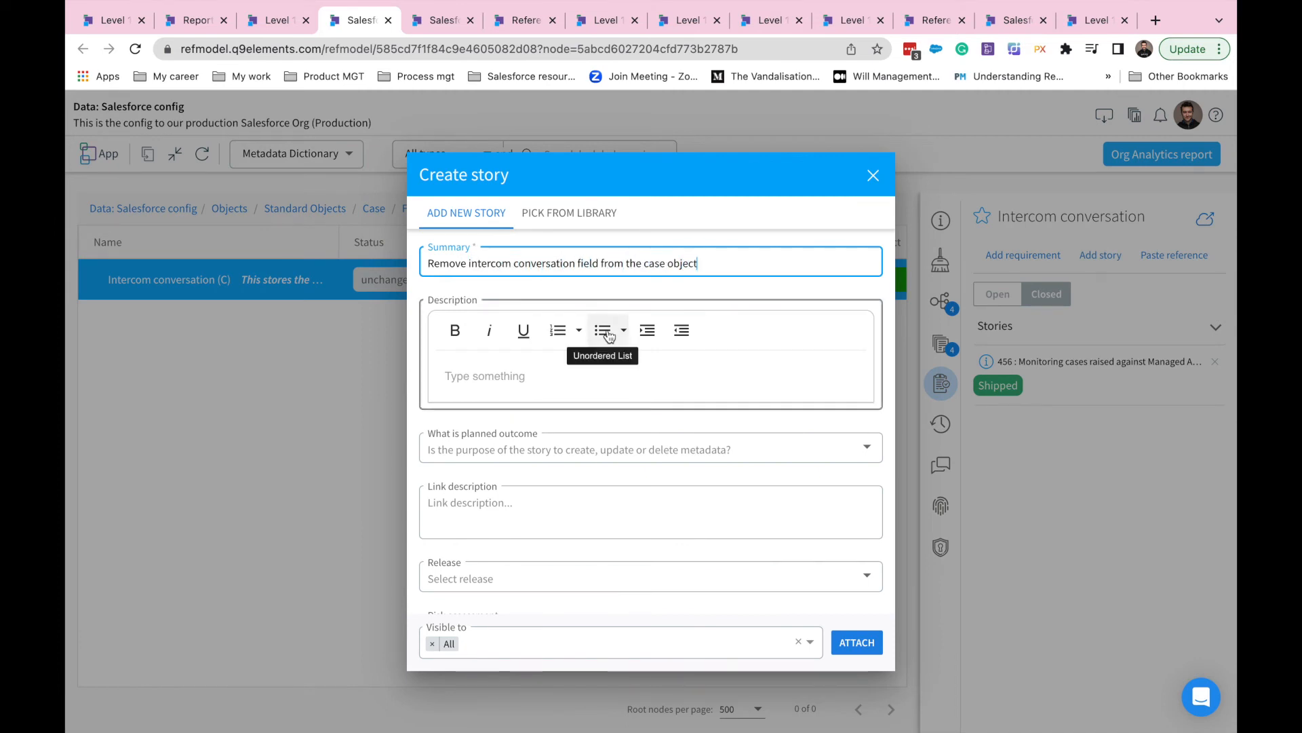
Set the Intercom conversation story's planned outcome to Delete and its parent requirement to "Retire intercom", and attach the story.
scroll(576, 410, down, 4)
scroll(536, 356, up, 1)
click(484, 239)
click(482, 305)
scroll(491, 407, down, 3)
click(495, 505)
text(retire int)
click(475, 556)
click(857, 643)
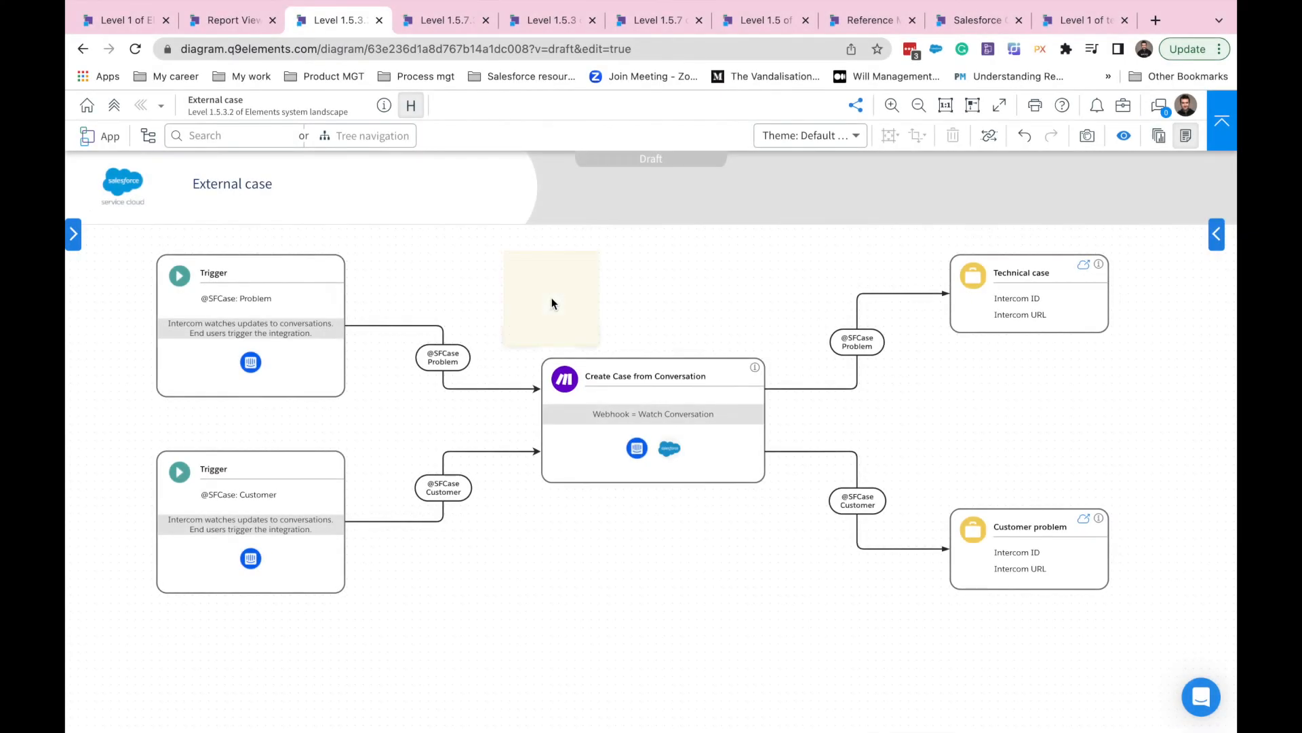
Widen the sticky note above the "Create Case from Conversation" box to nearly three times its width and fill it with pink.
click(554, 302)
drag(601, 300, 770, 300)
right_click(692, 290)
click(706, 279)
click(714, 386)
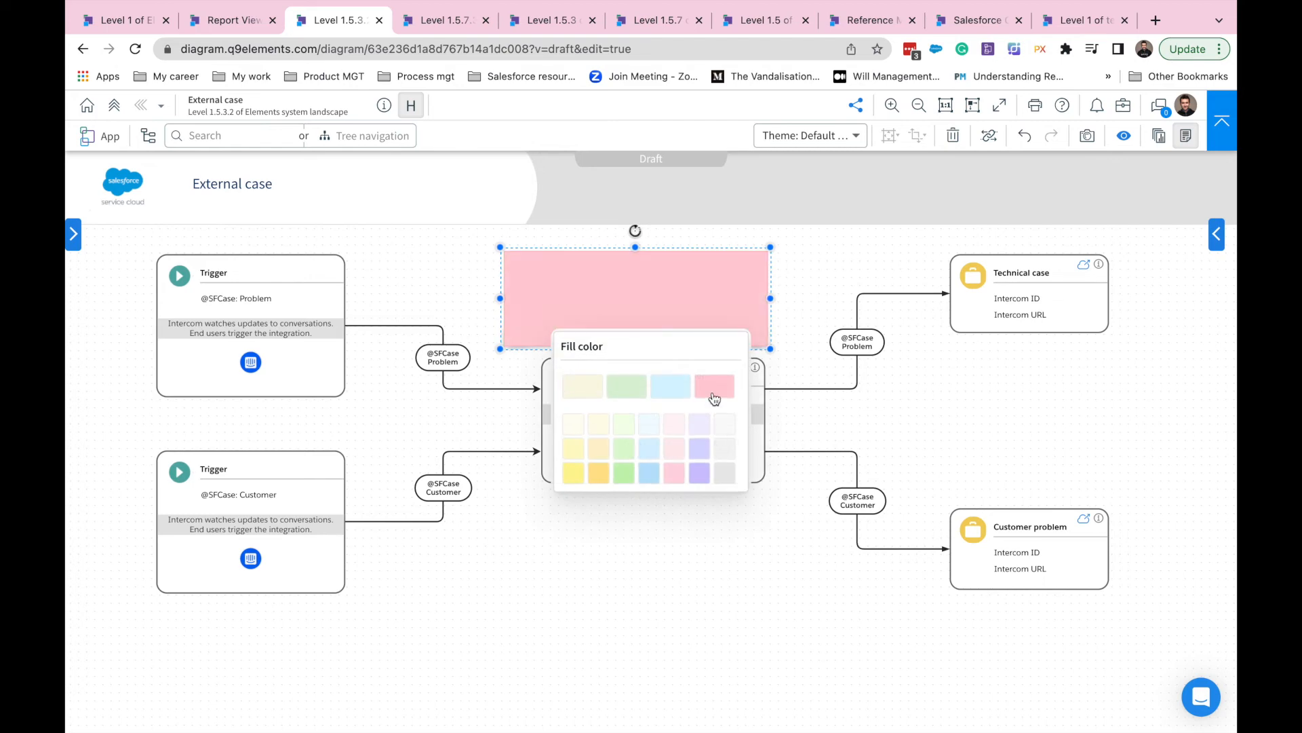
Enter the text "This entire diagram is going to be replaced by new processing..." in the pink sticky note.
double_click(664, 294)
text(This en)
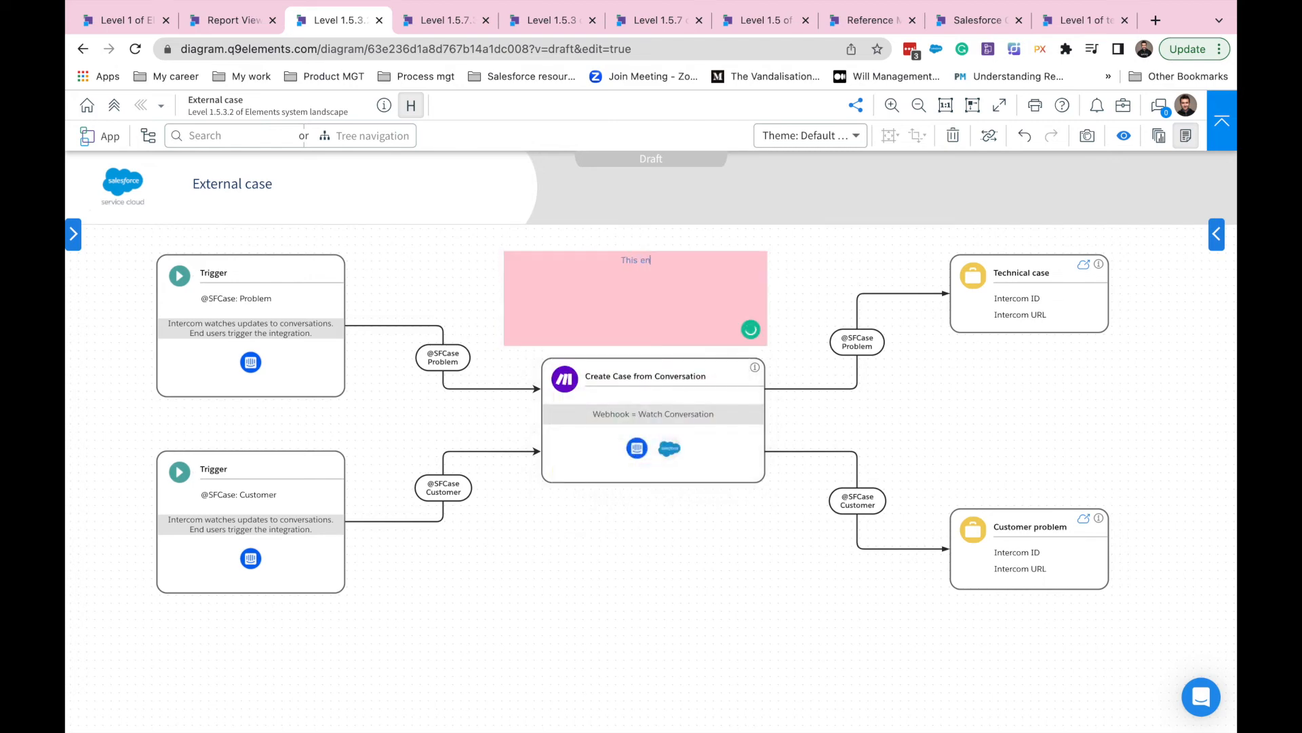
text(tire diagram is going to be replaced by new processing...)
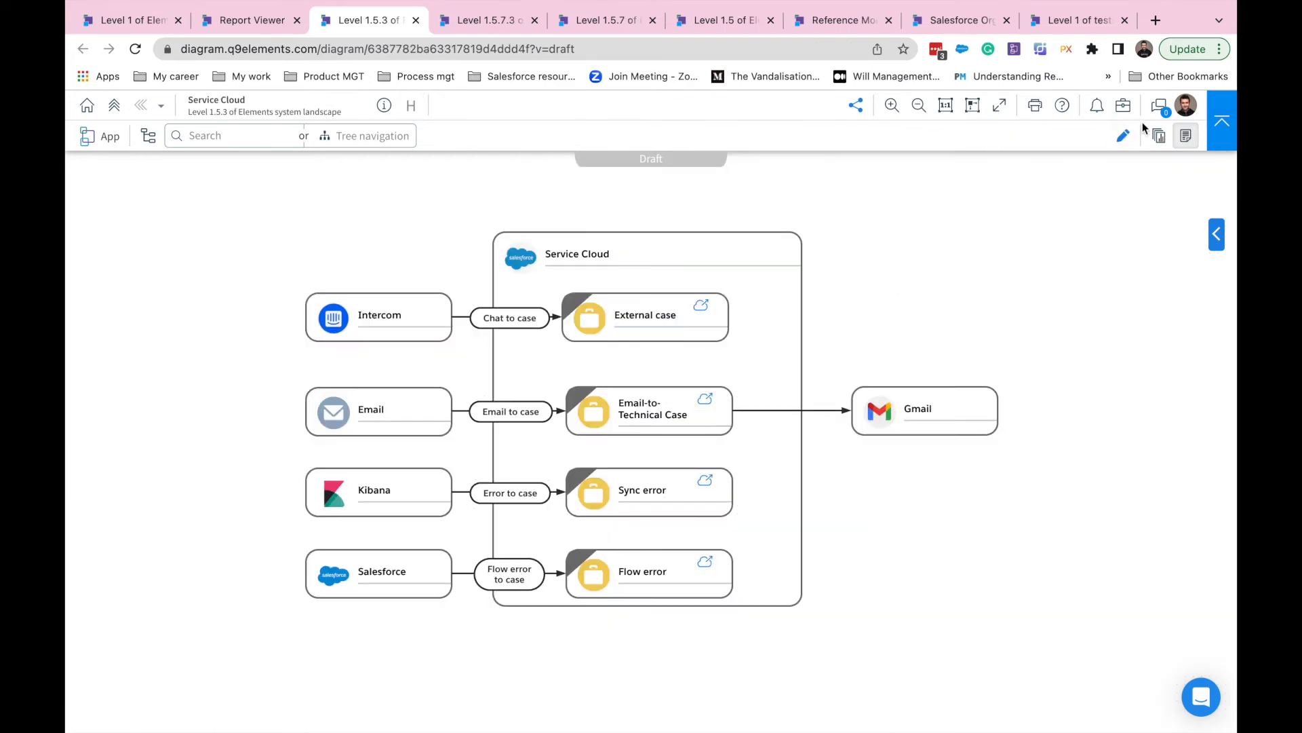
Open the Service Cloud diagram for editing and check the org model node linked to the External case box.
click(1123, 135)
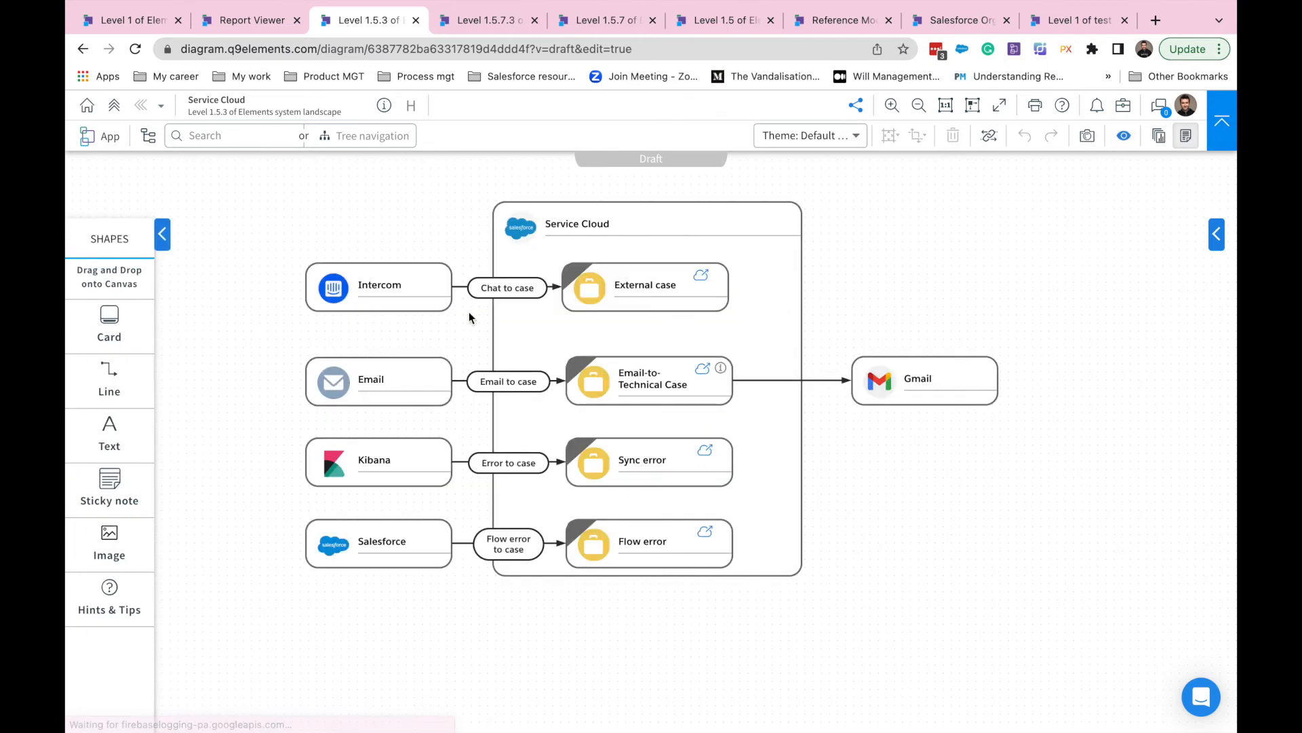
click(431, 293)
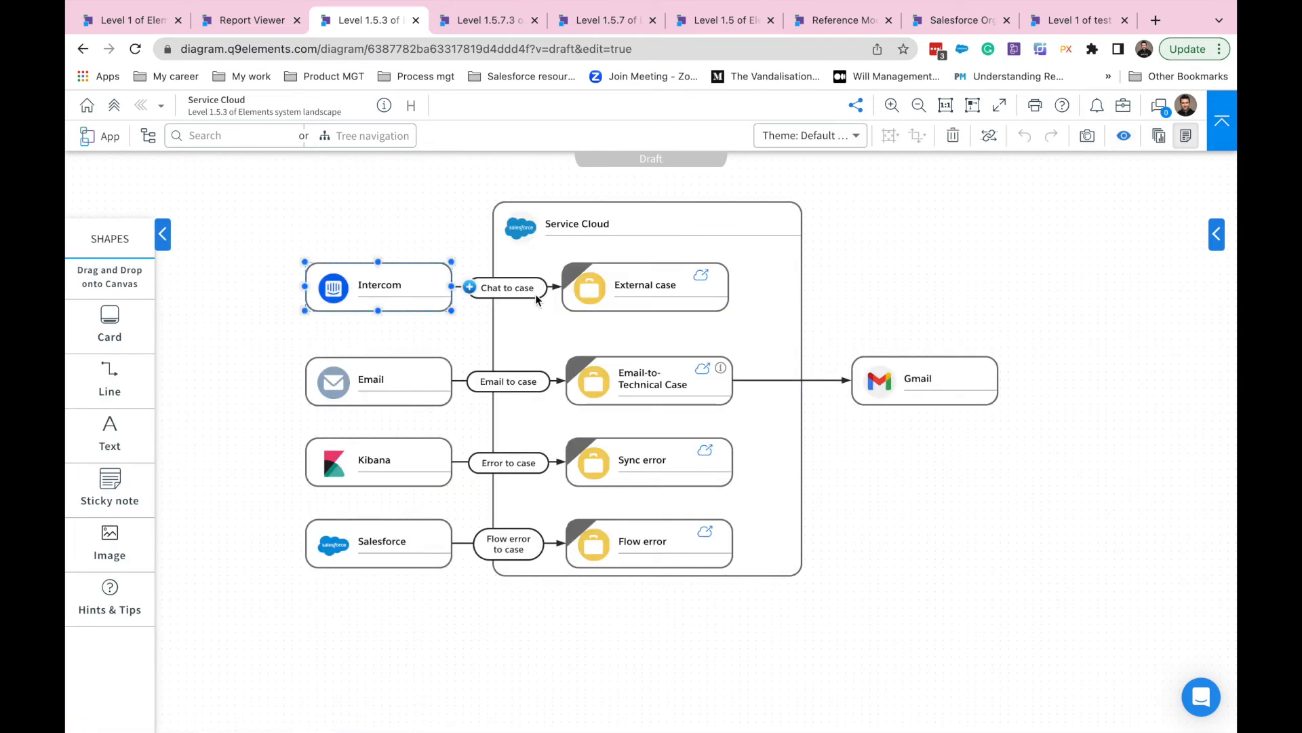
click(701, 278)
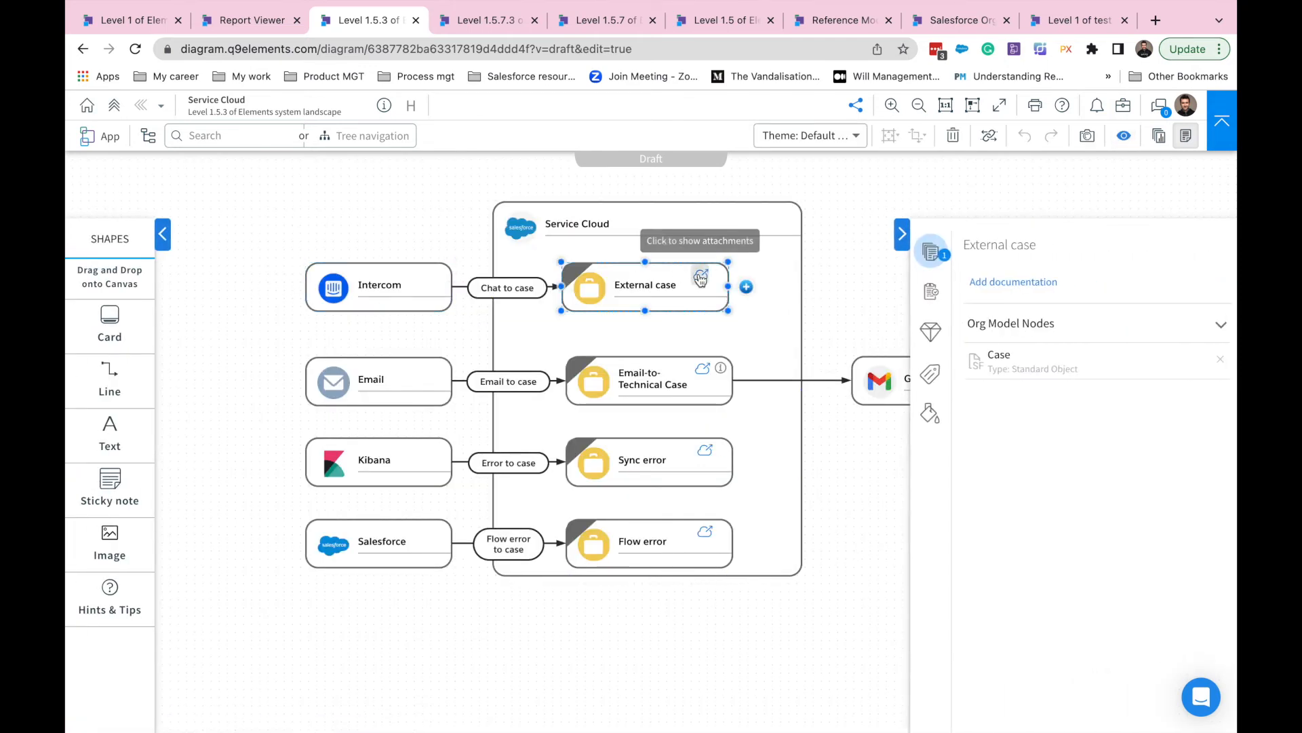
mouse_move(1028, 365)
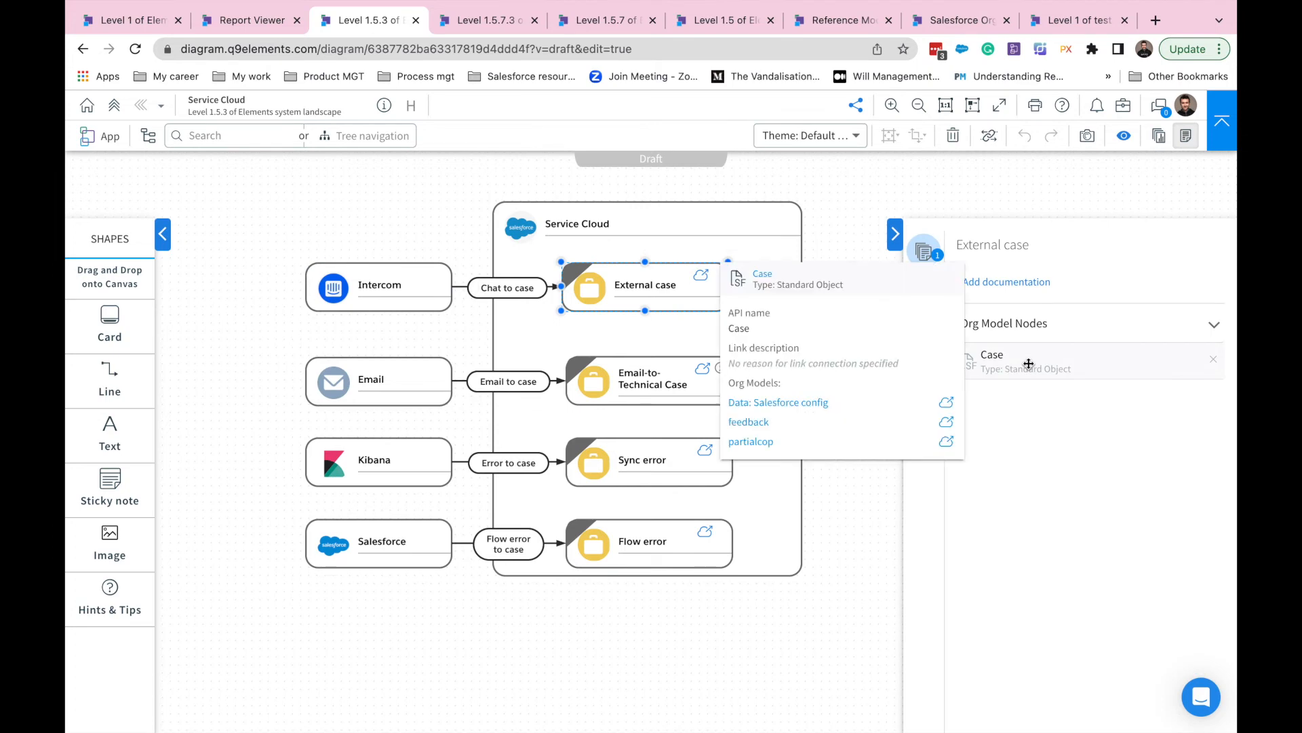
click(894, 242)
Delete the Intercom box, the "Chat to case" line and the External case box with its drilldown from the Service Cloud diagram.
click(434, 290)
key(Delete)
click(524, 292)
key(Delete)
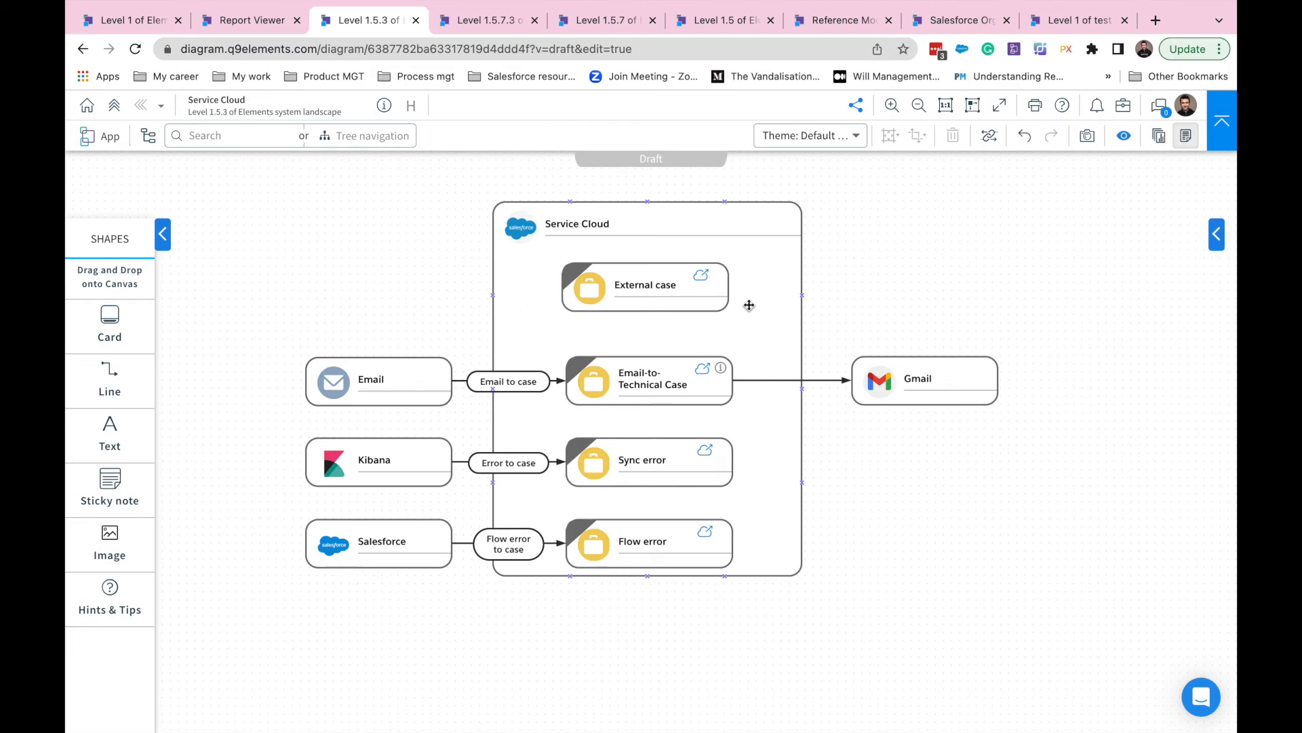
click(628, 286)
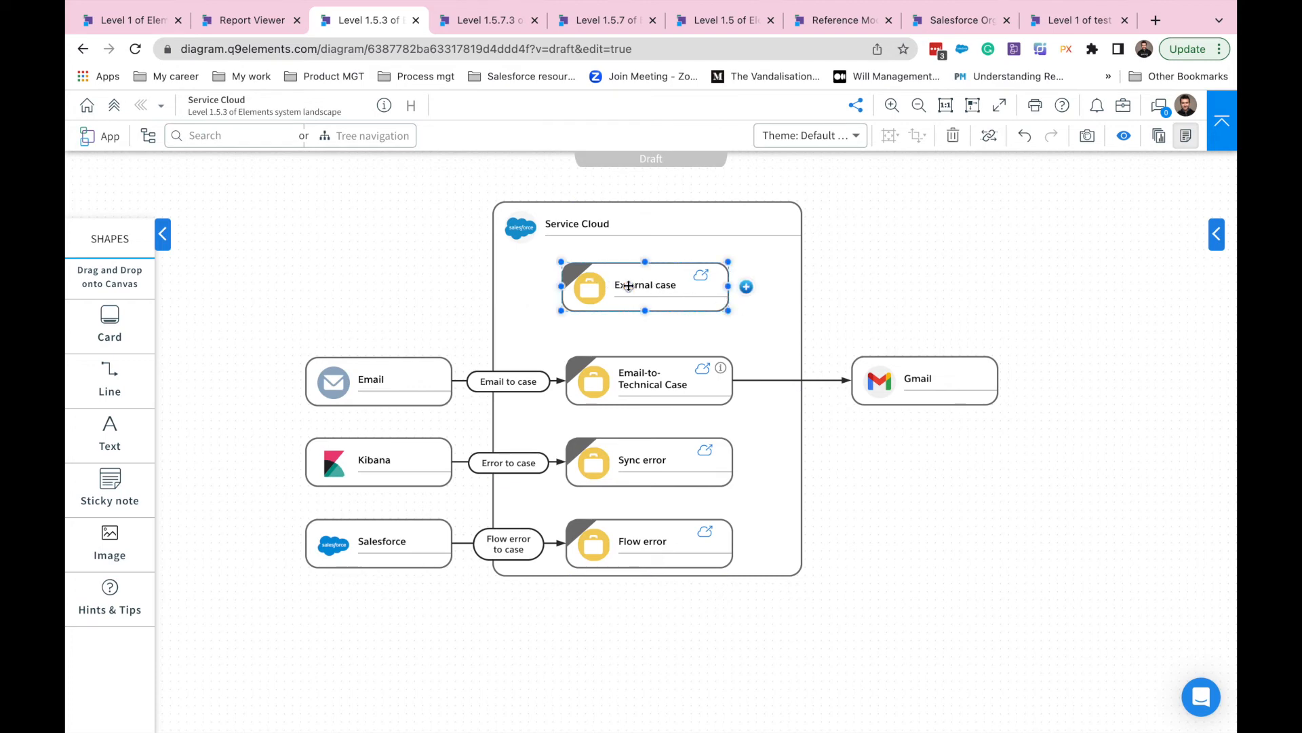
key(Delete)
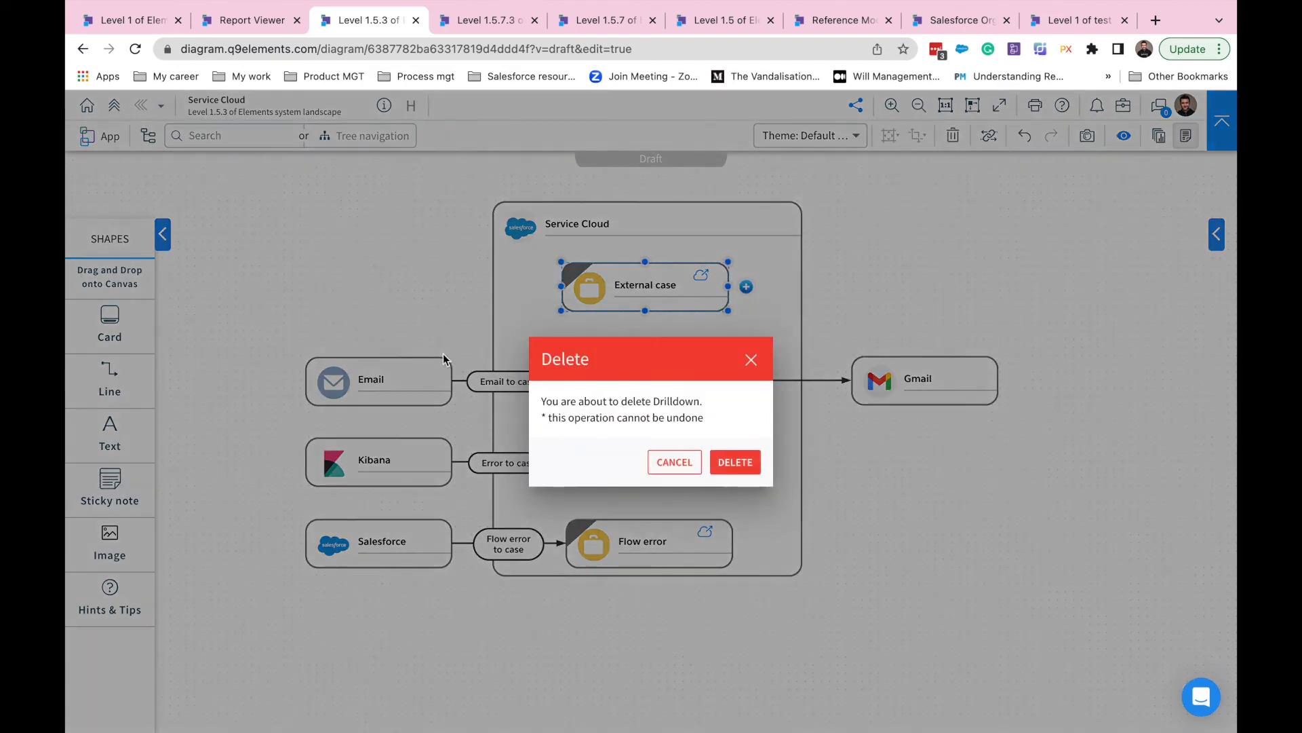
click(735, 461)
Move the remaining Email, Kibana and Salesforce rows together up into the space of the deleted Intercom row.
drag(247, 333, 1017, 576)
drag(675, 370, 674, 272)
click(691, 454)
click(676, 542)
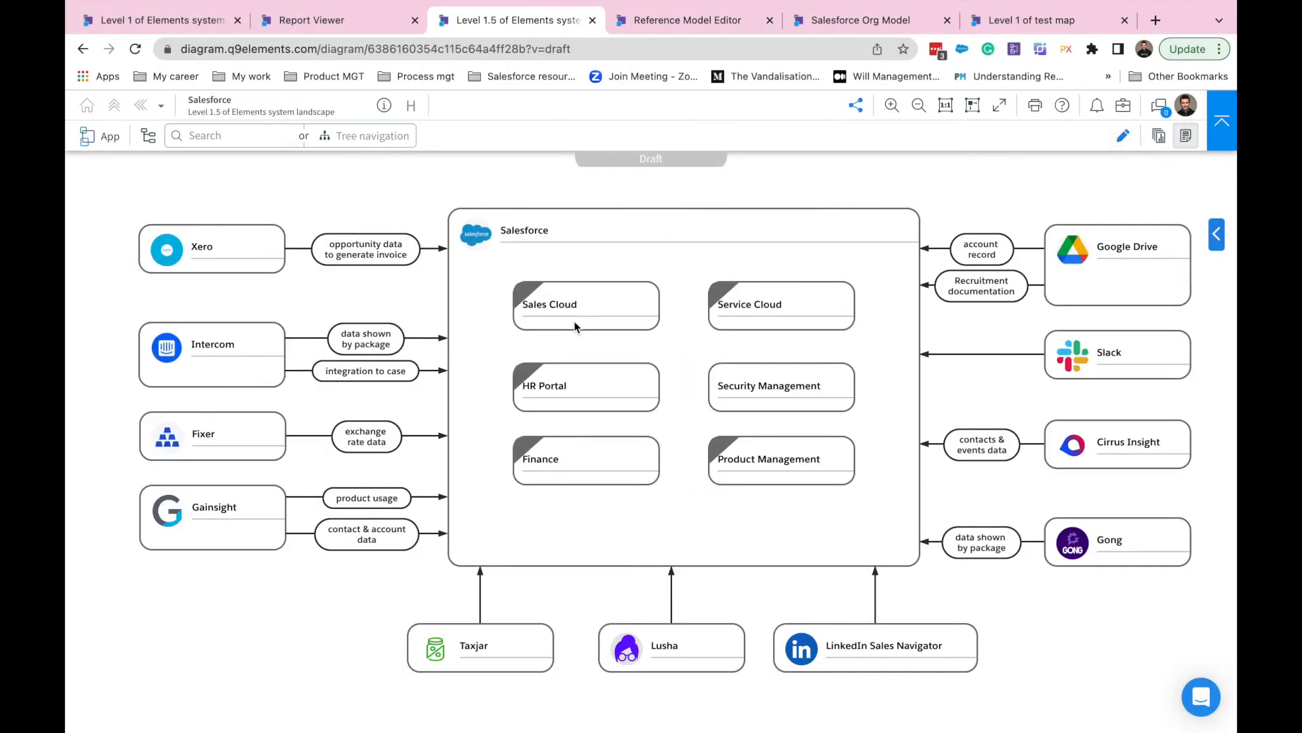
On the Salesforce diagram, remove Intercom's "data shown by package" line and centre both ends of the "integration to case" line on the Intercom box.
click(234, 365)
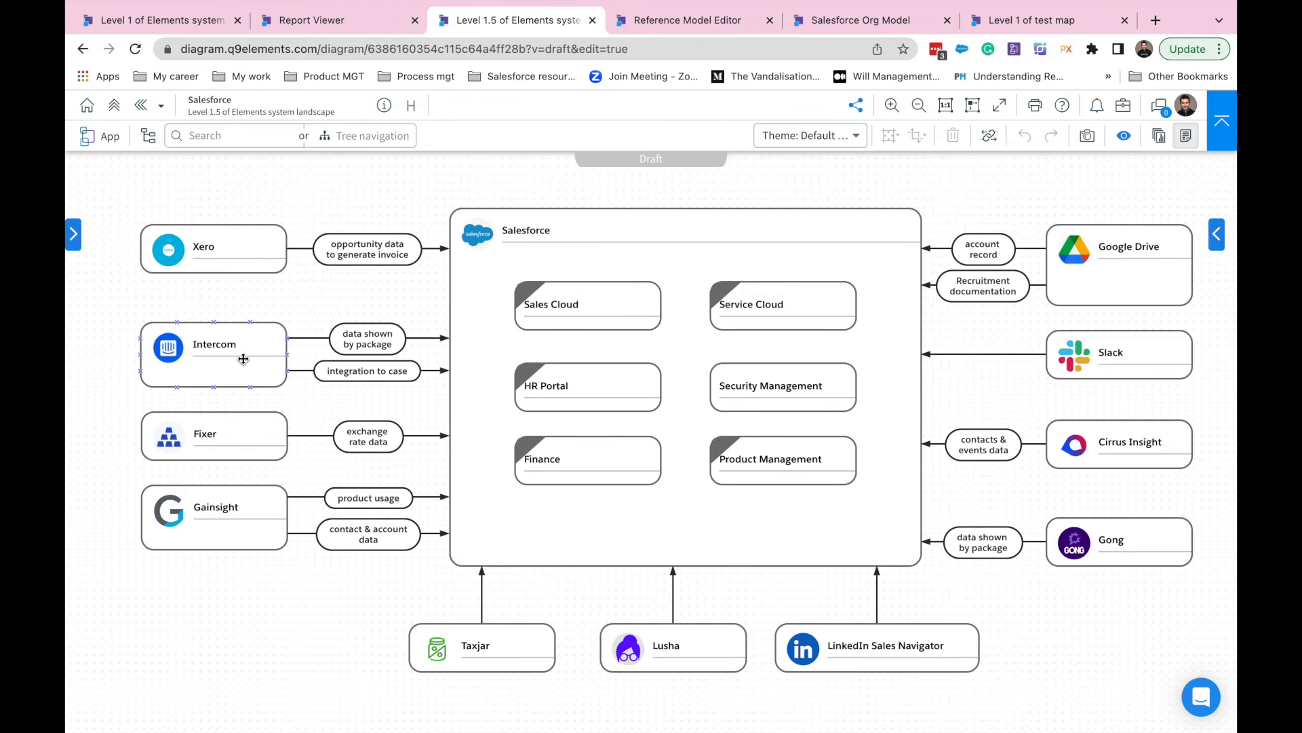
click(287, 373)
drag(287, 371, 287, 355)
drag(449, 371, 450, 355)
scroll(384, 359, left, 1)
Check the resource attached to the Intercom box on the Salesforce diagram.
click(238, 346)
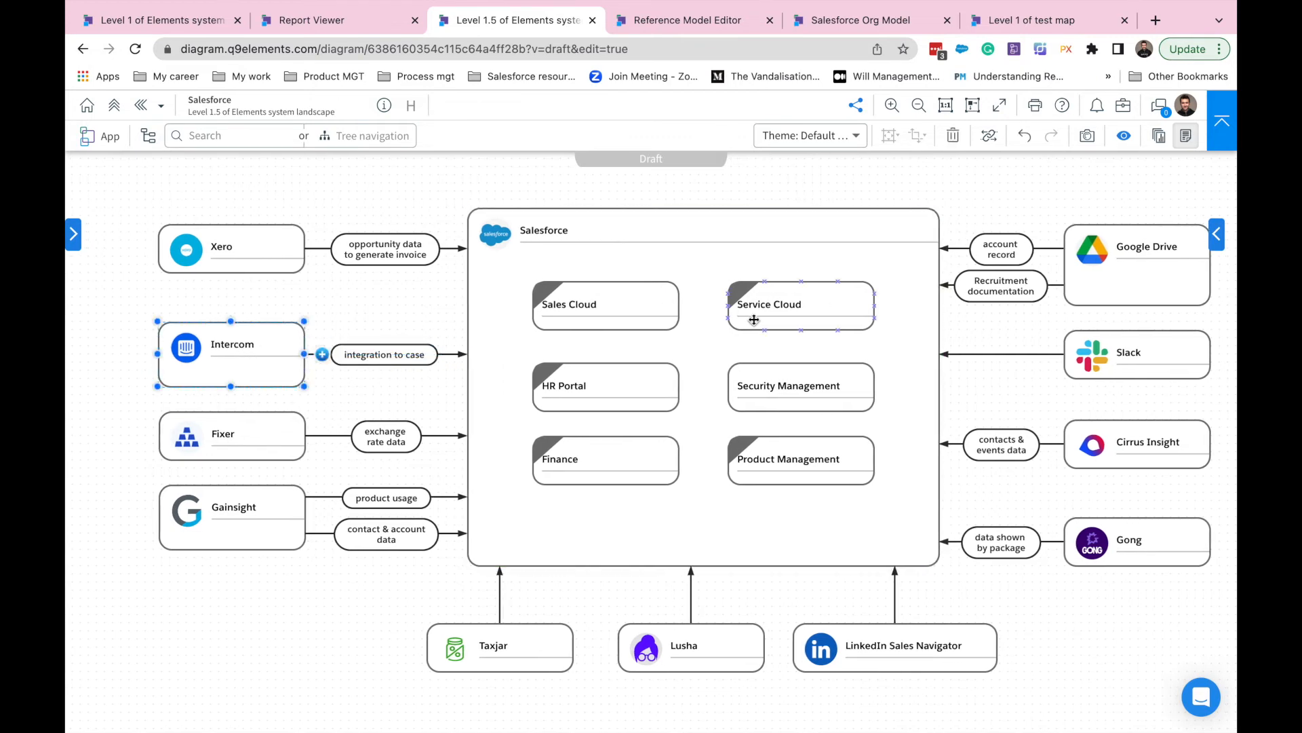
click(1217, 238)
click(933, 346)
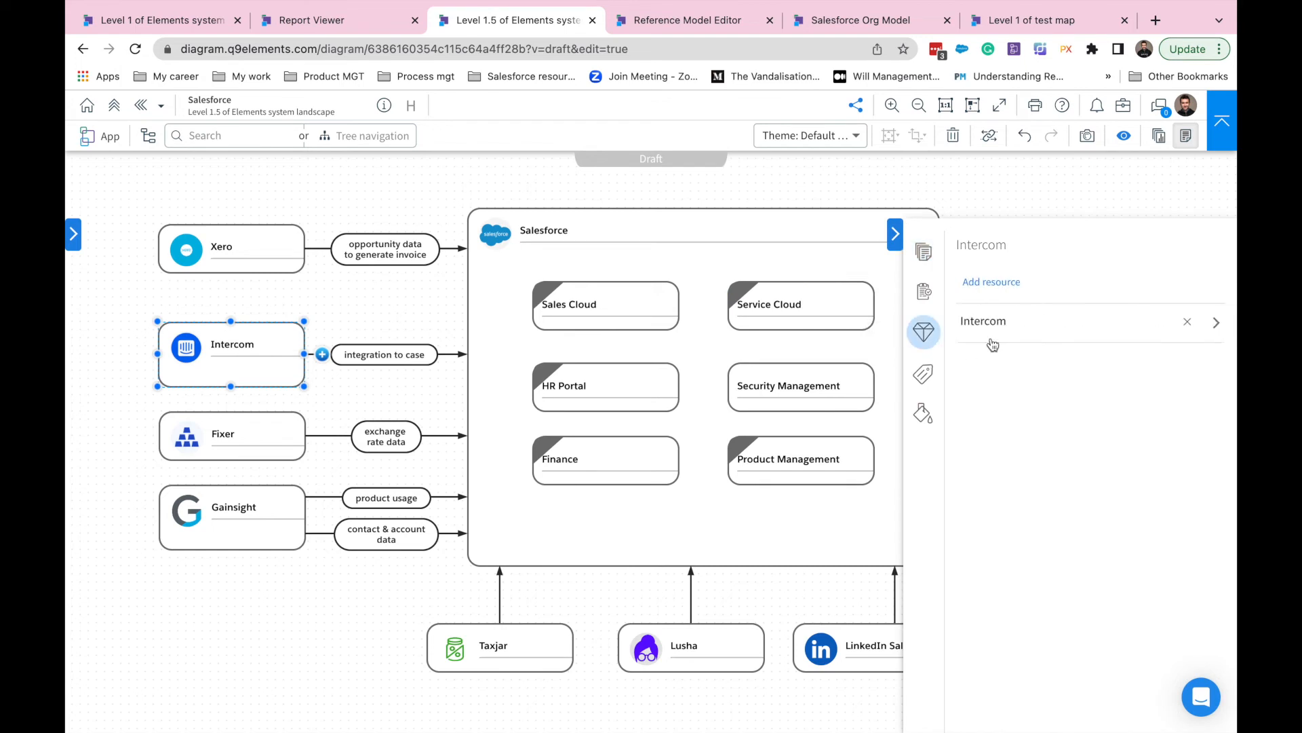
double_click(261, 507)
text(CS)
click(291, 558)
key(ctrl+z)
Delete the Intercom box and its "integration to case" line from the Salesforce diagram.
click(289, 362)
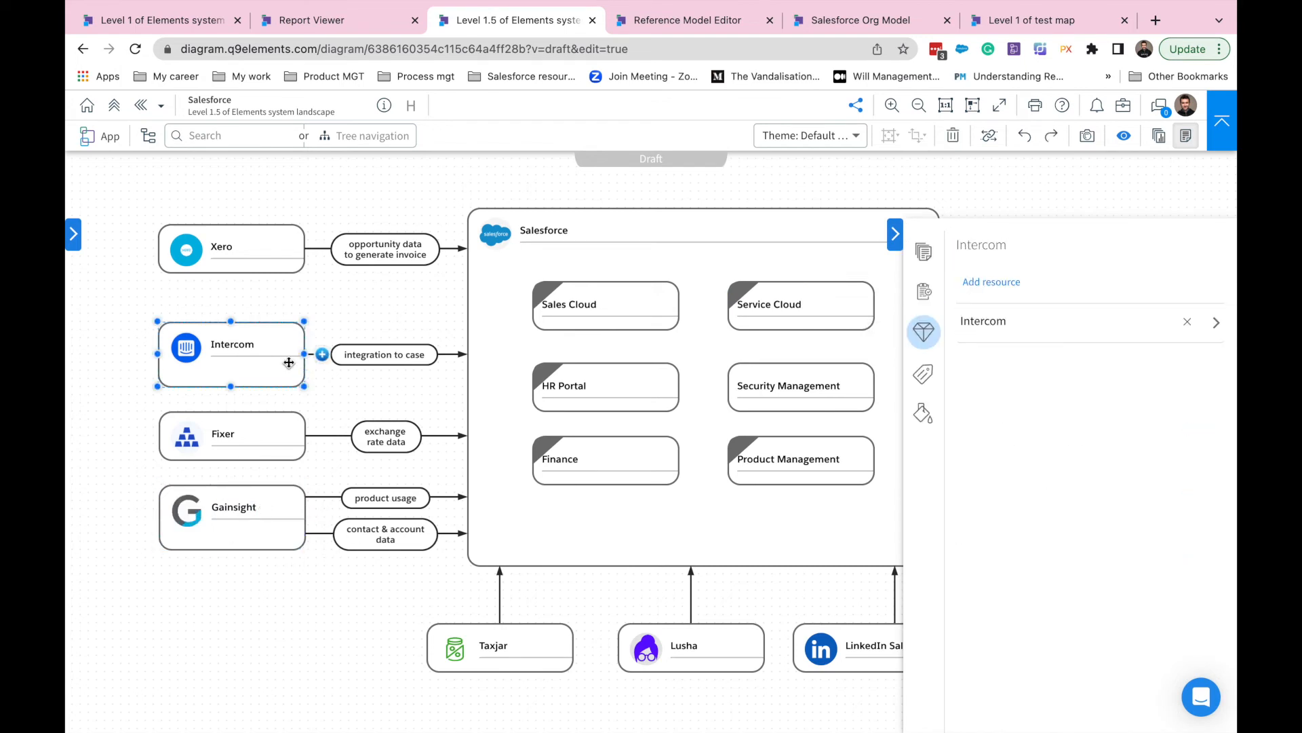
key(Delete)
click(384, 354)
key(Delete)
Move the Fixer and Gainsight boxes up into the freed space and stretch Gainsight taller below its two existing lines.
drag(258, 435, 258, 346)
drag(257, 513, 252, 468)
drag(232, 527, 232, 548)
Connect Gainsight to Salesforce with a third line labelled "Integration / Email to Case" and finish editing the diagram.
drag(318, 516, 467, 516)
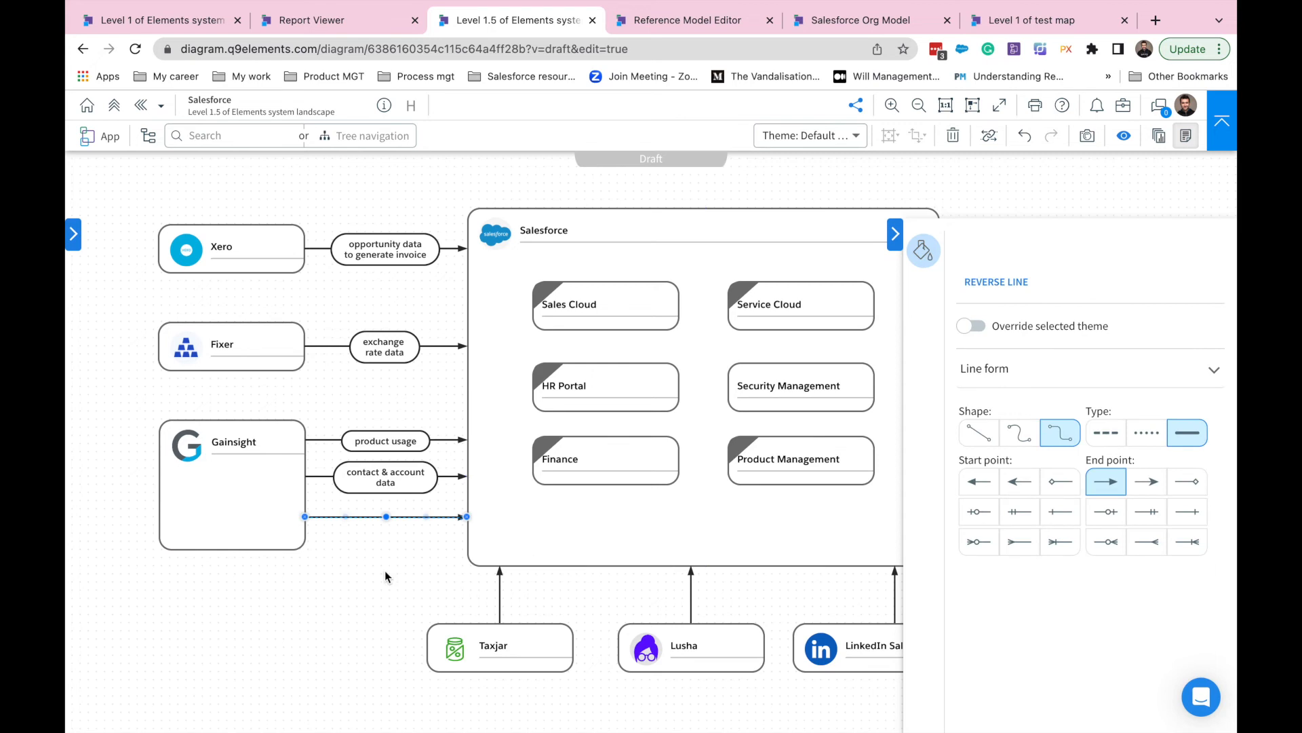
click(397, 567)
double_click(359, 516)
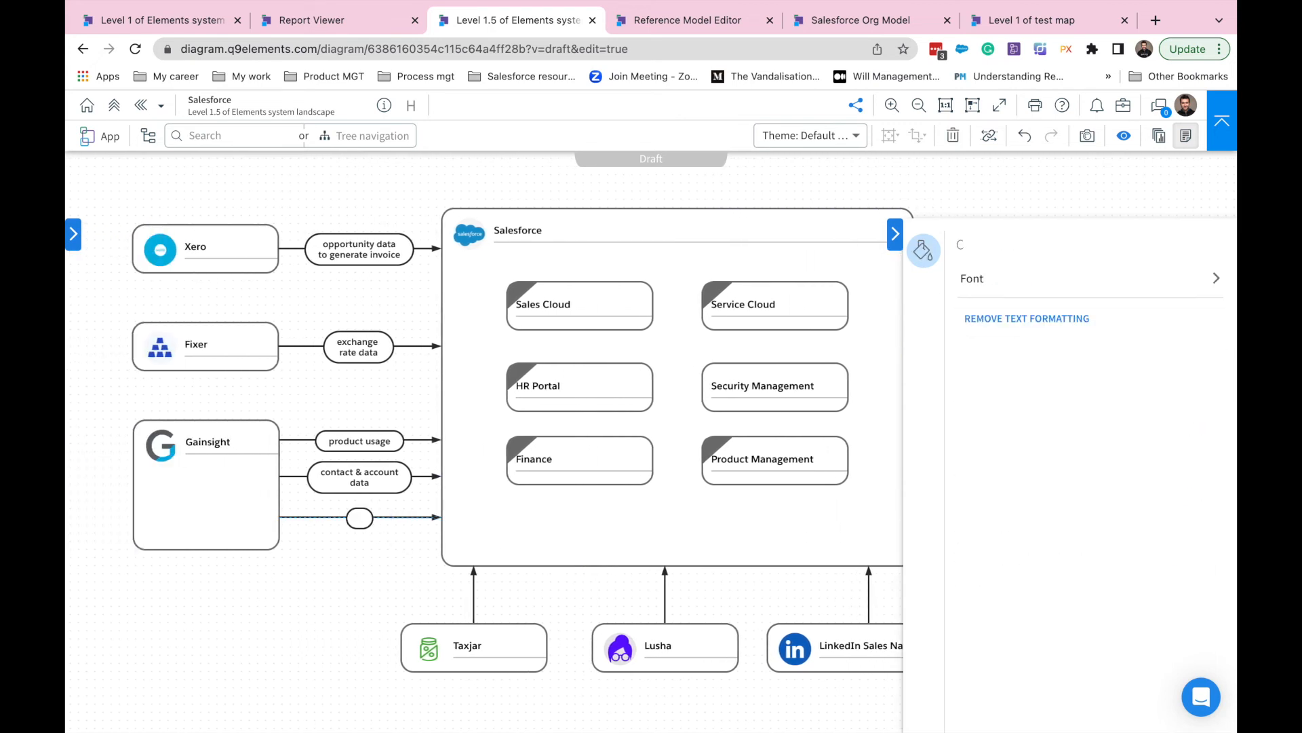
text(Integration / Email to case)
double_click(346, 531)
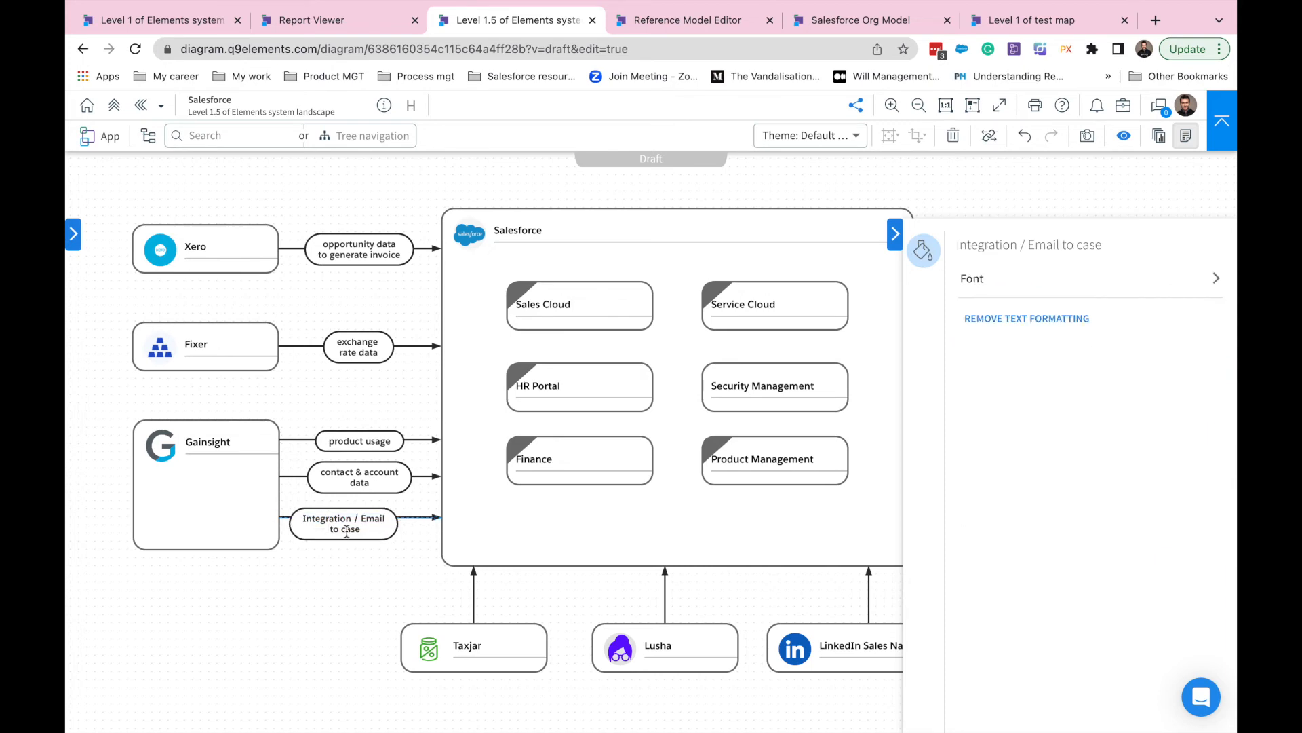
text(Case)
click(678, 529)
click(895, 234)
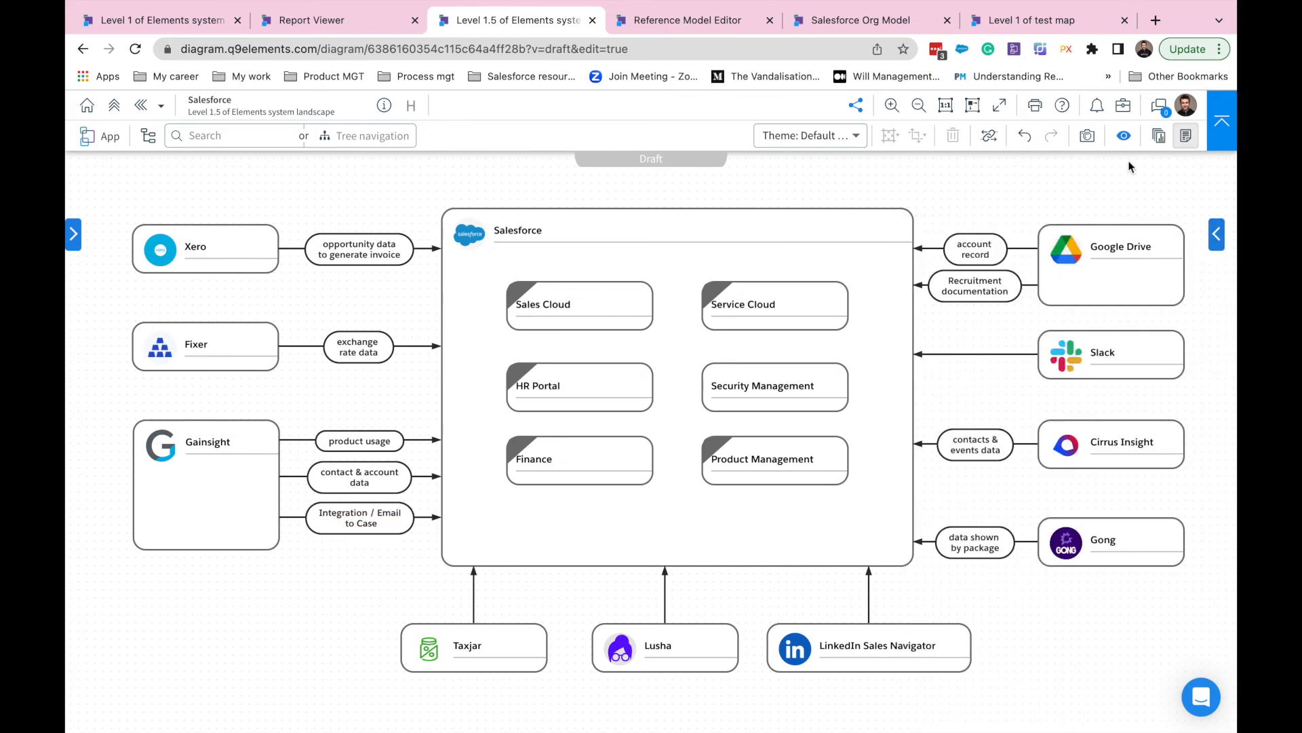
click(1124, 136)
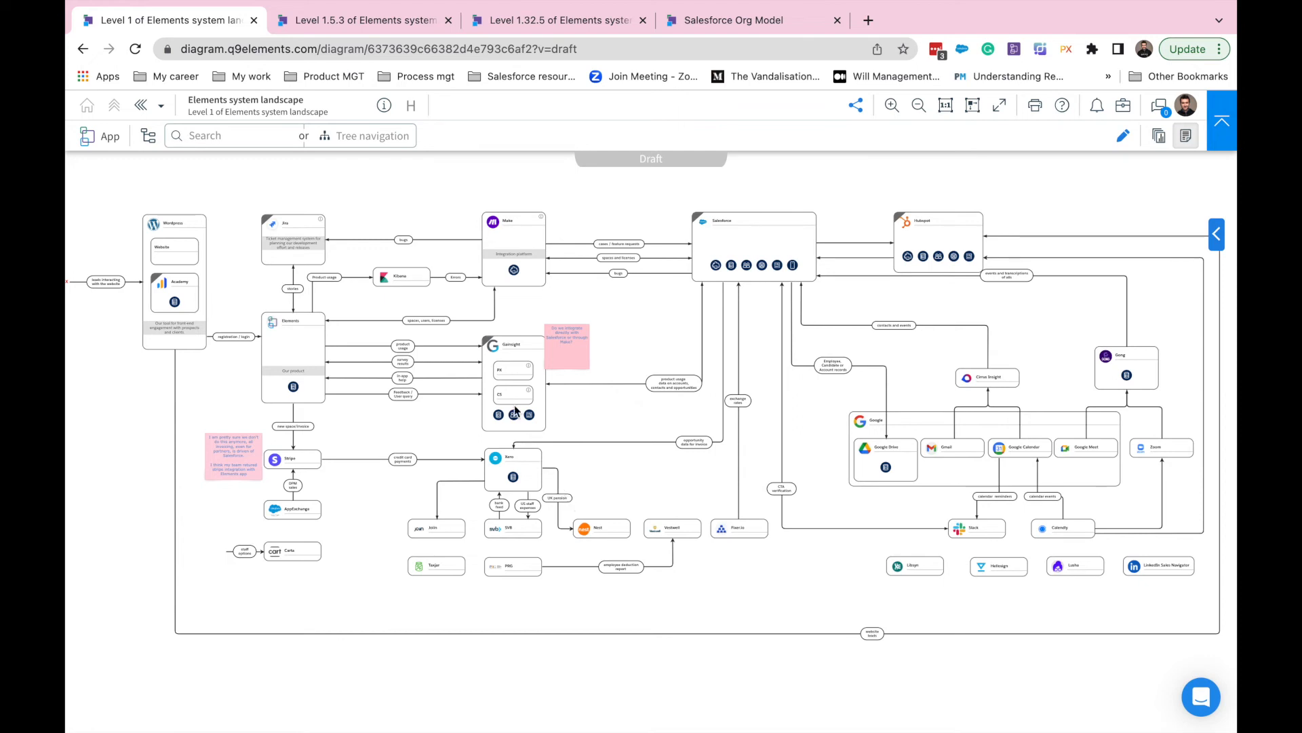
From the system landscape, drill down through Gainsight and PX (Aptrinsic) to the Automation diagram.
click(494, 348)
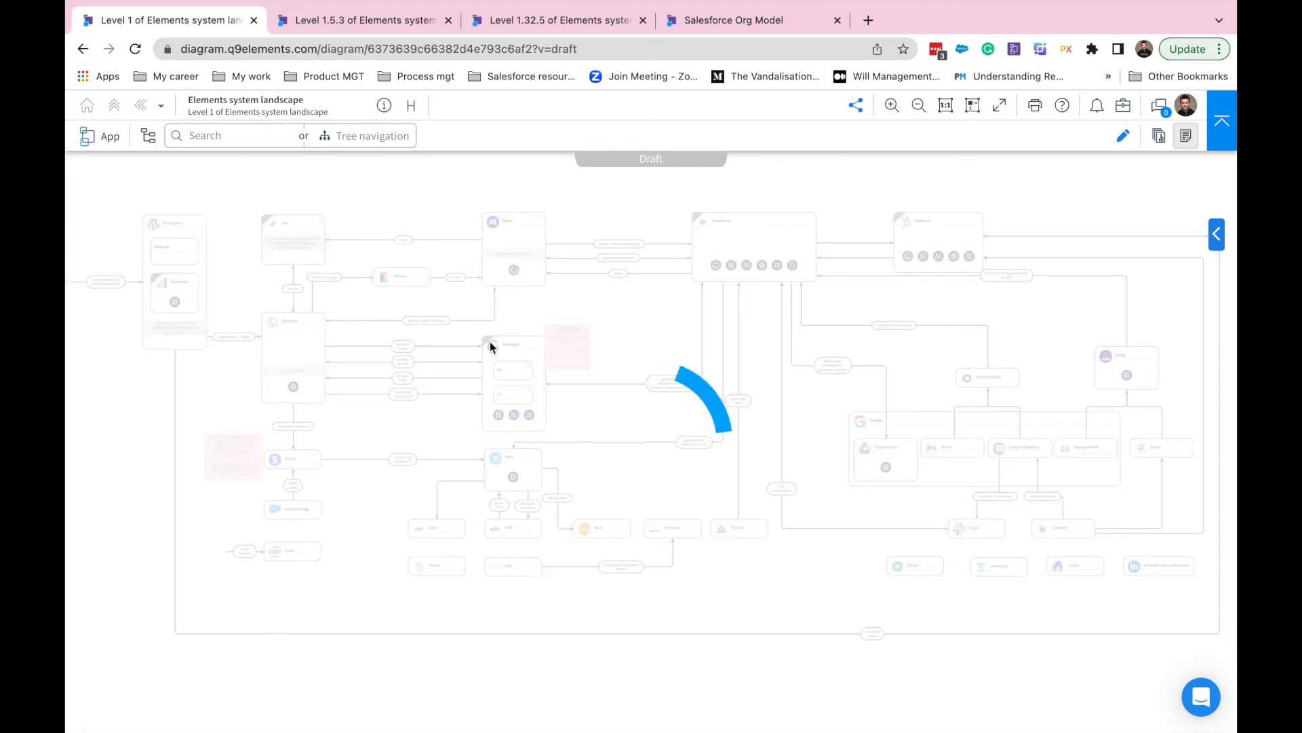
click(494, 228)
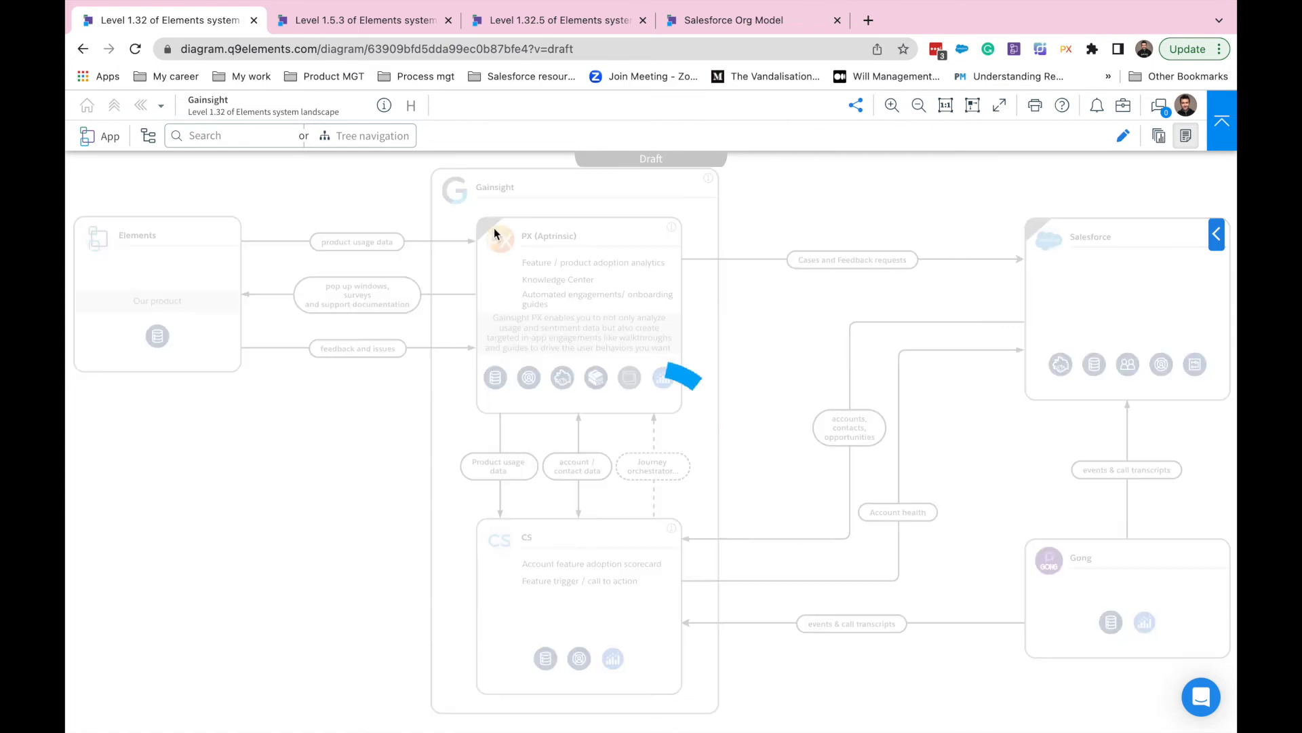
click(795, 224)
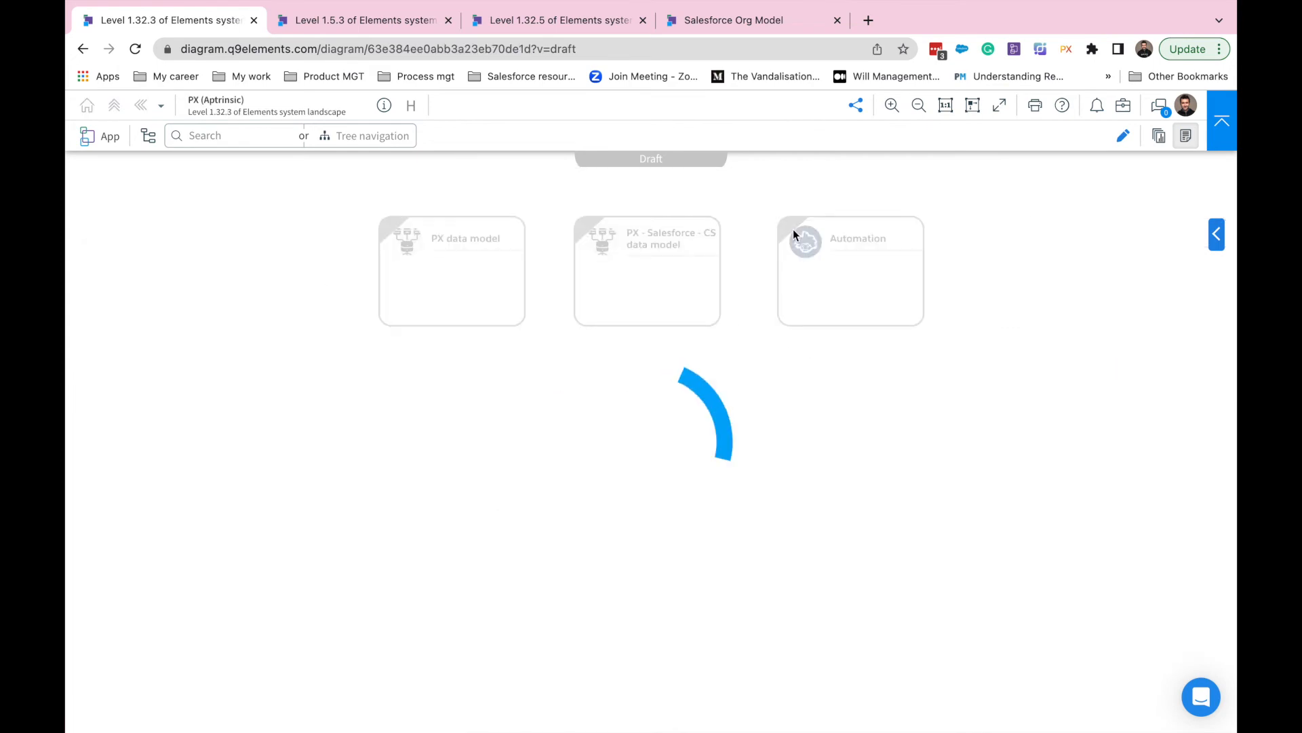
click(918, 105)
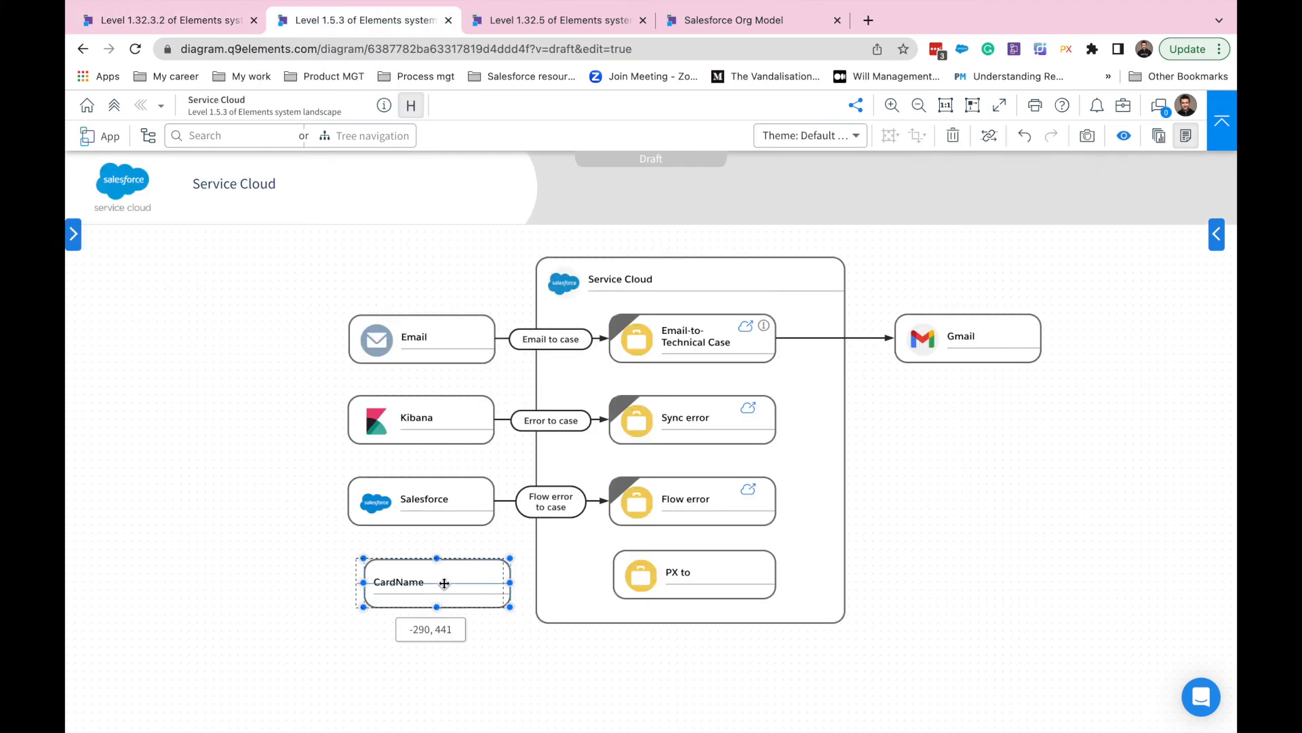
On the Service Cloud diagram, align the new box with the "PX to" box and give it the Make resource as header icon.
drag(442, 584, 431, 579)
double_click(445, 578)
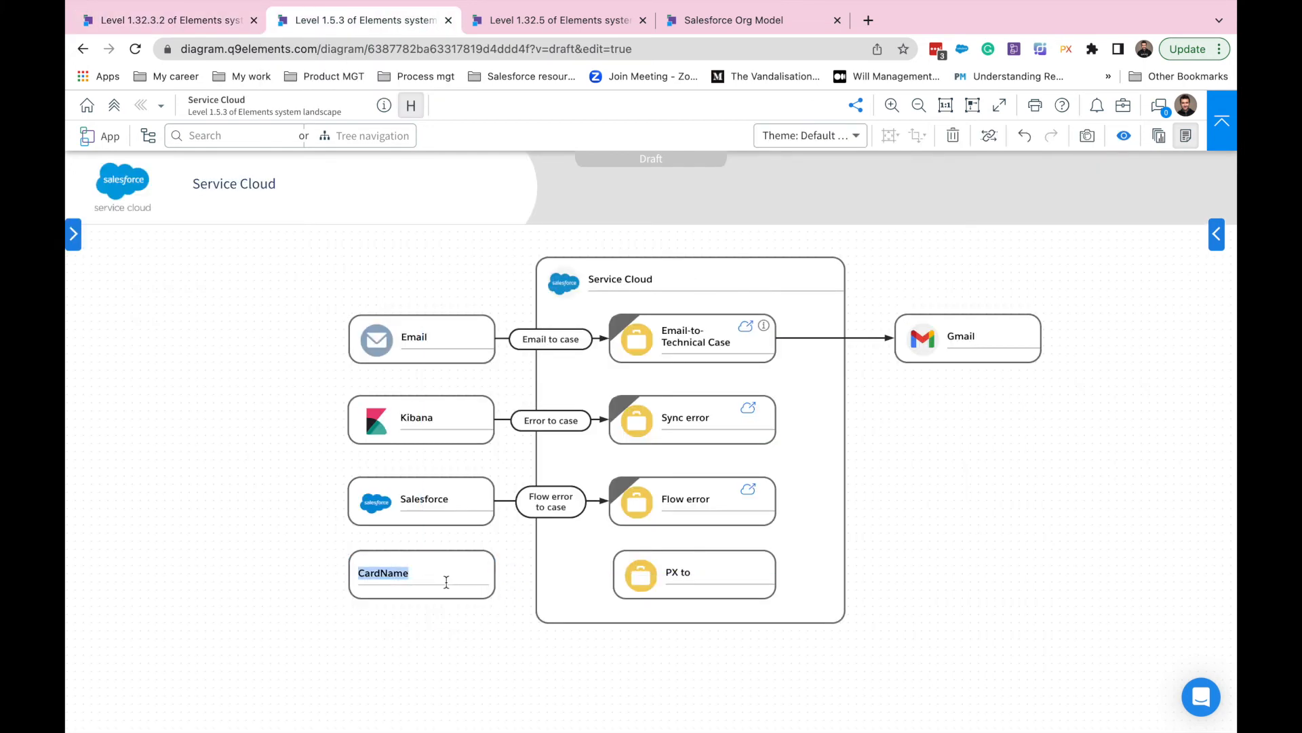
click(421, 574)
right_click(421, 574)
mouse_move(475, 503)
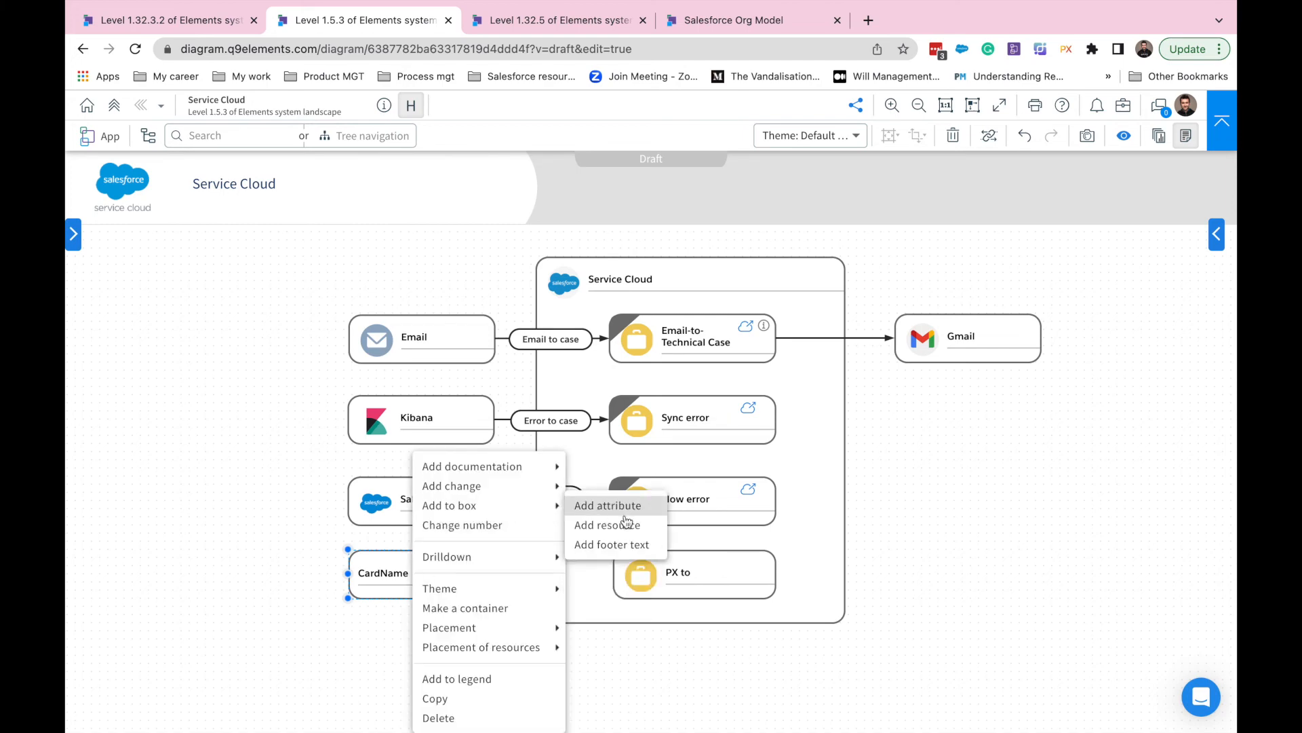
click(581, 503)
text(make)
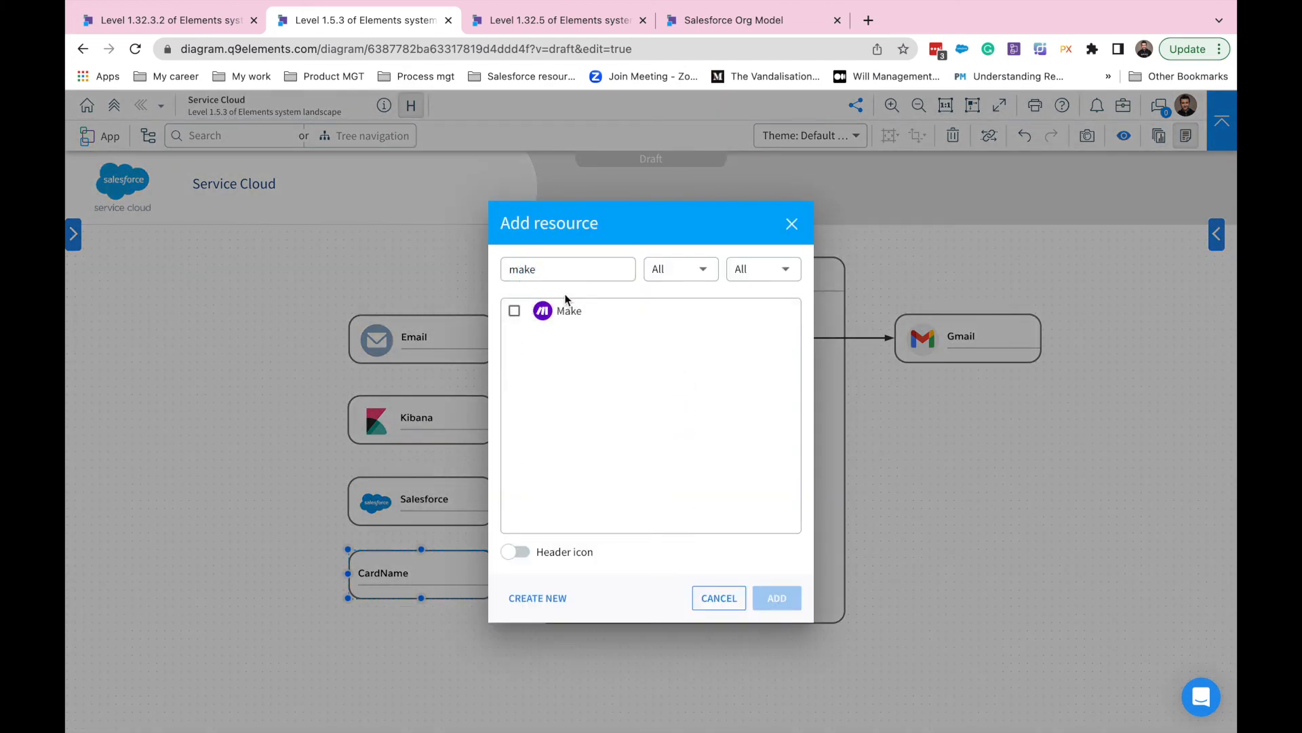
click(569, 311)
click(563, 553)
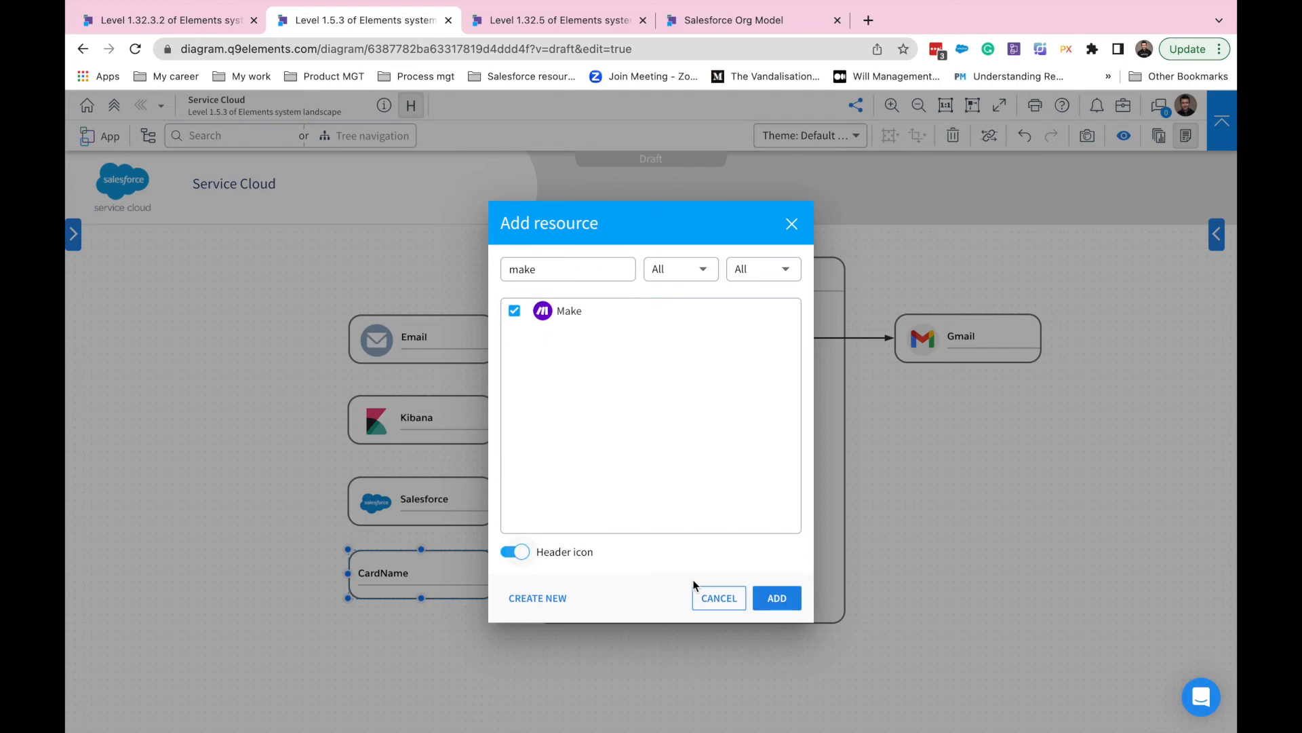
click(778, 598)
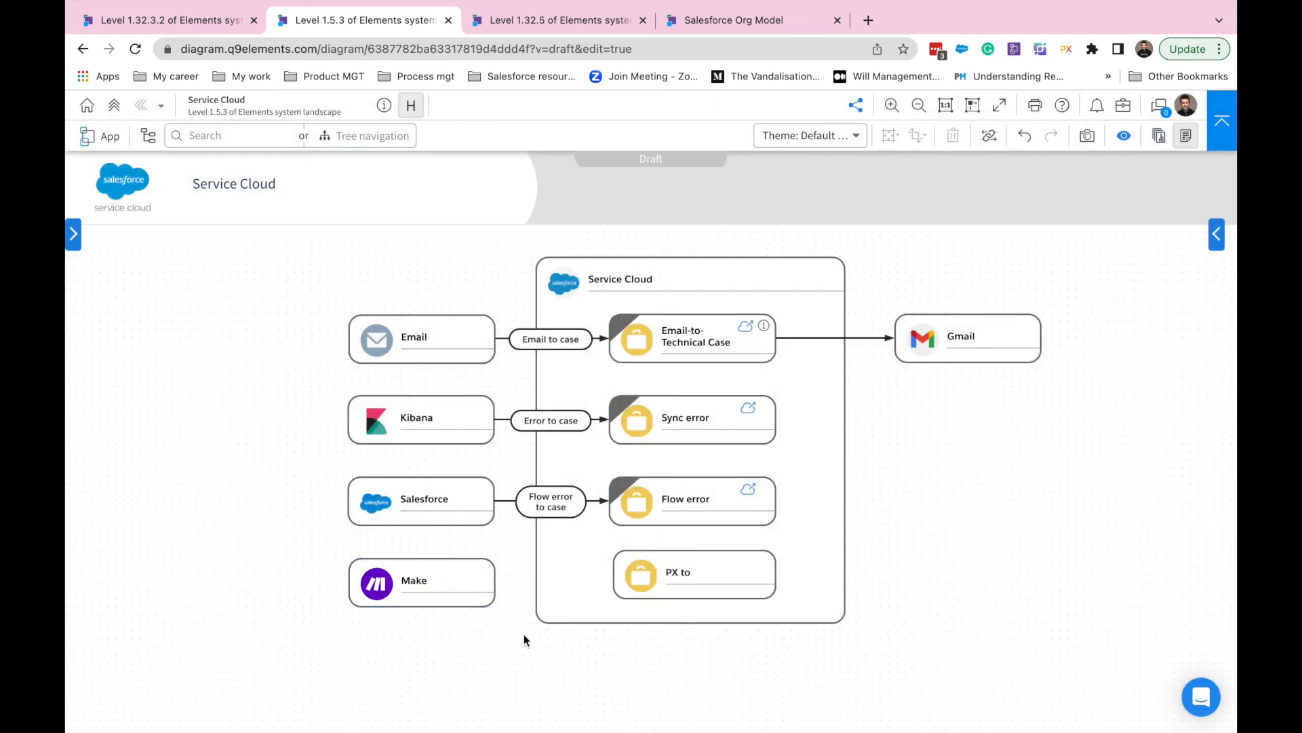
Connect the Make box to the "PX to" box with a straight line labelled "Integration to case".
drag(512, 575, 616, 575)
right_click(600, 575)
mouse_move(636, 567)
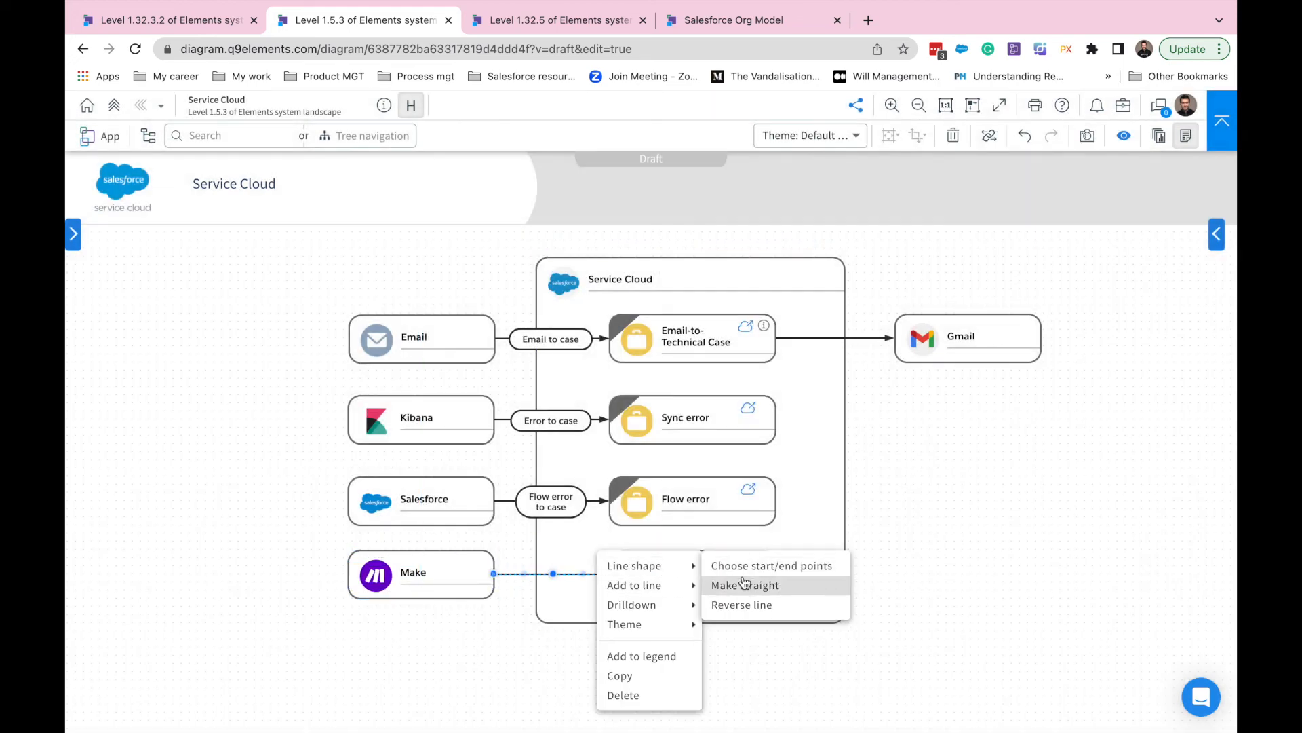
click(743, 567)
click(676, 398)
double_click(561, 574)
text(Integration to case)
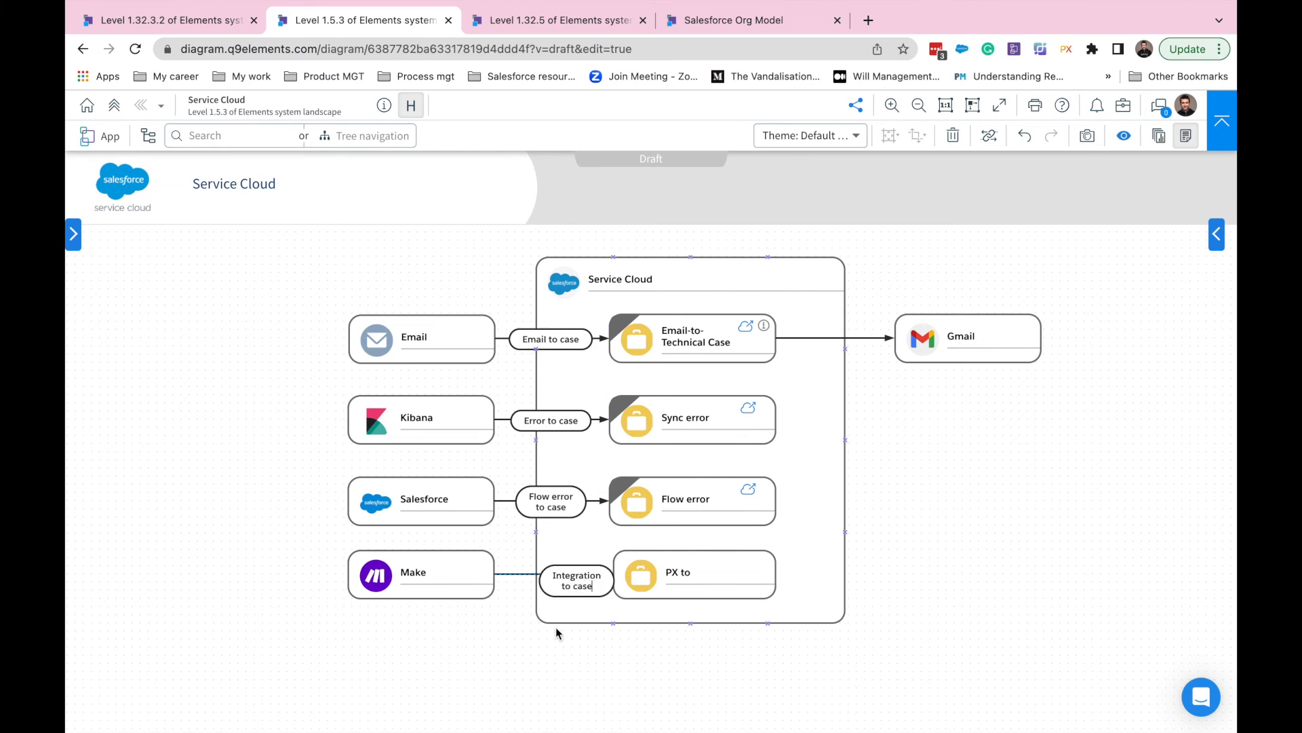
click(556, 628)
Complete the "PX to" box name as "PX to Case" and create a new drilldown diagram from it.
double_click(716, 574)
click(905, 544)
right_click(709, 573)
mouse_move(752, 566)
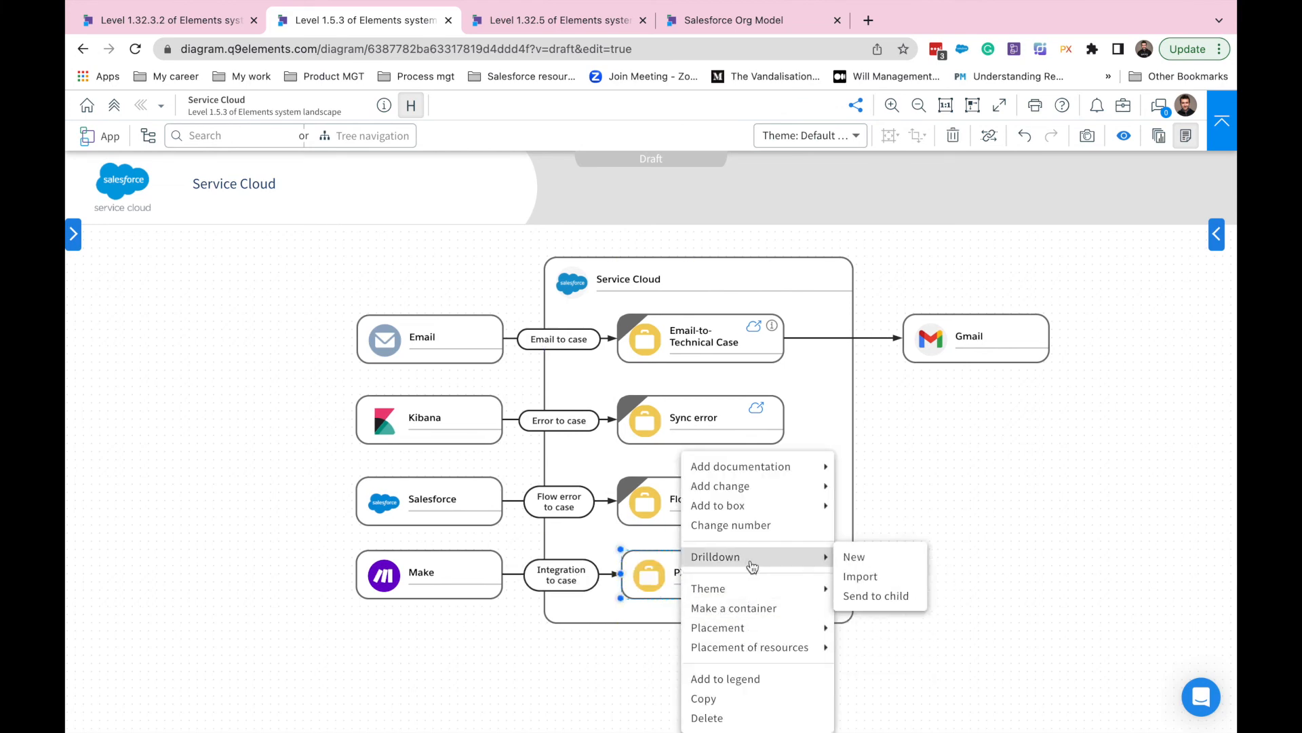
click(848, 556)
Copy the Process feedback?, Technical case and Customer case boxes with their lines from the Automation diagram into the PX to Case diagram.
click(241, 21)
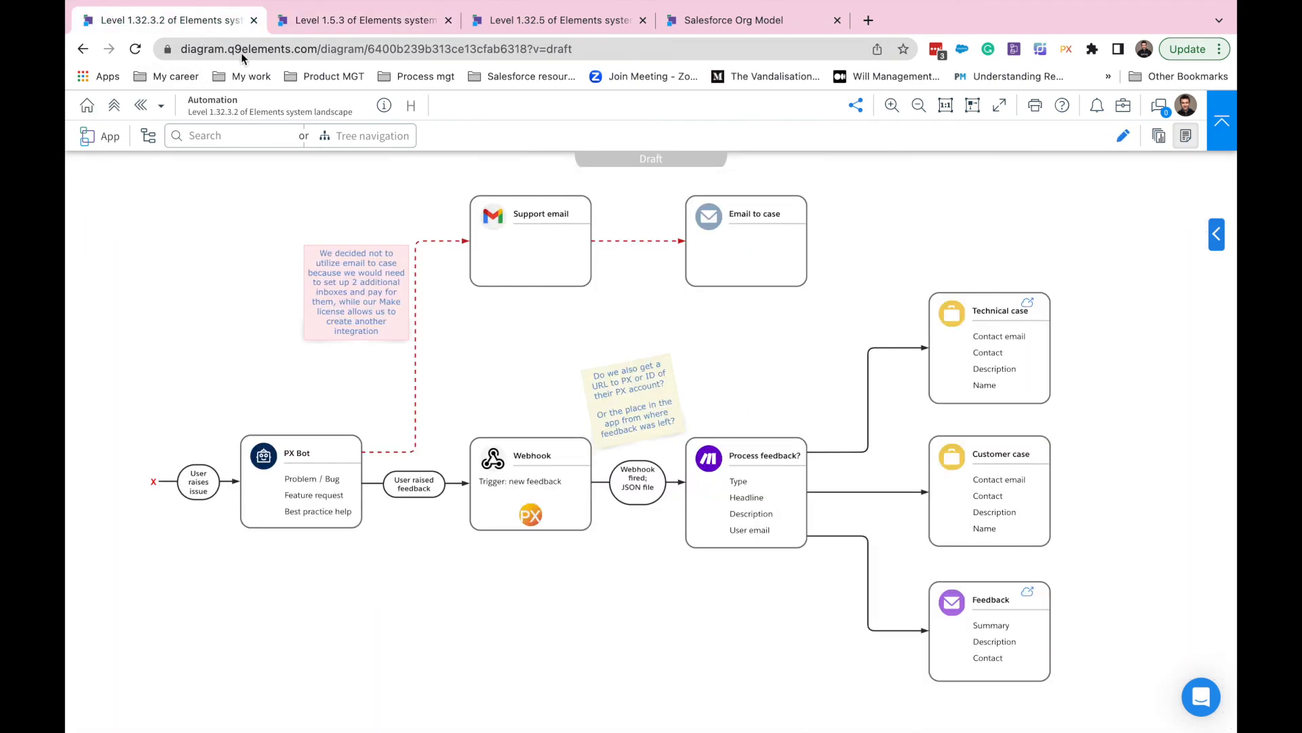
click(919, 105)
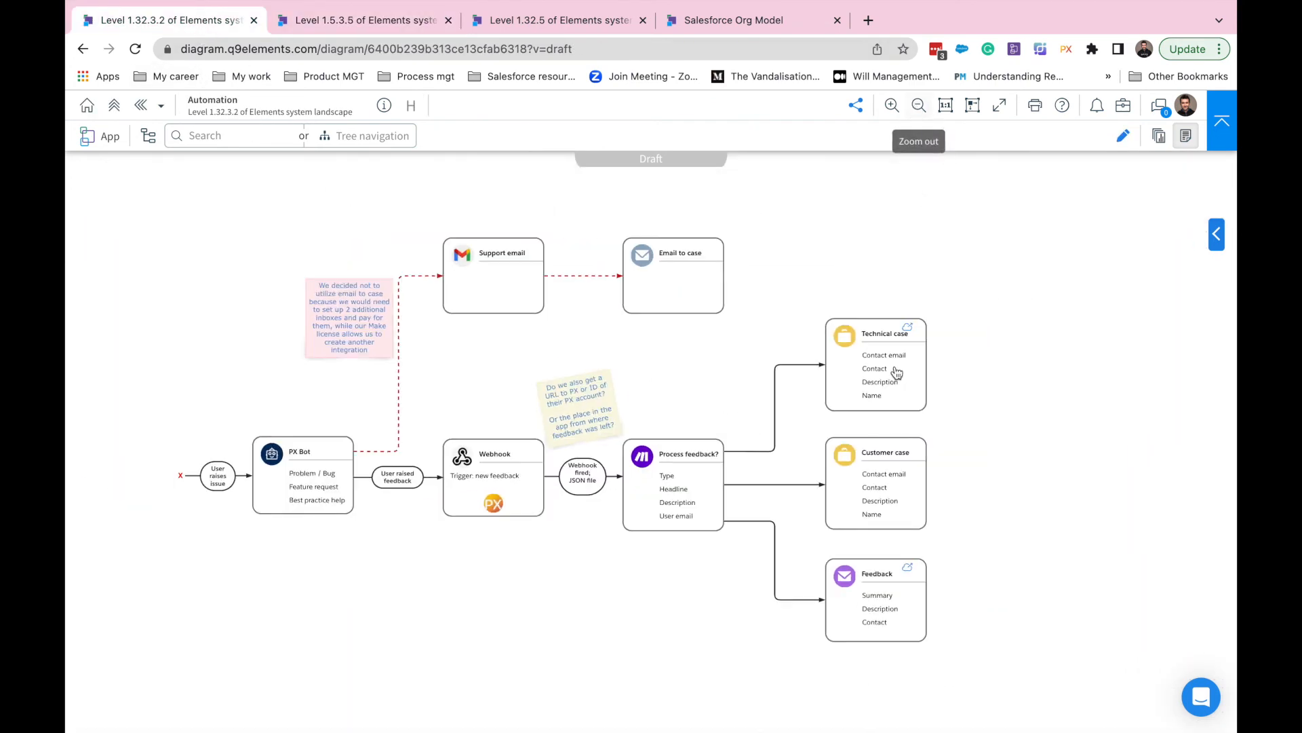
click(1123, 136)
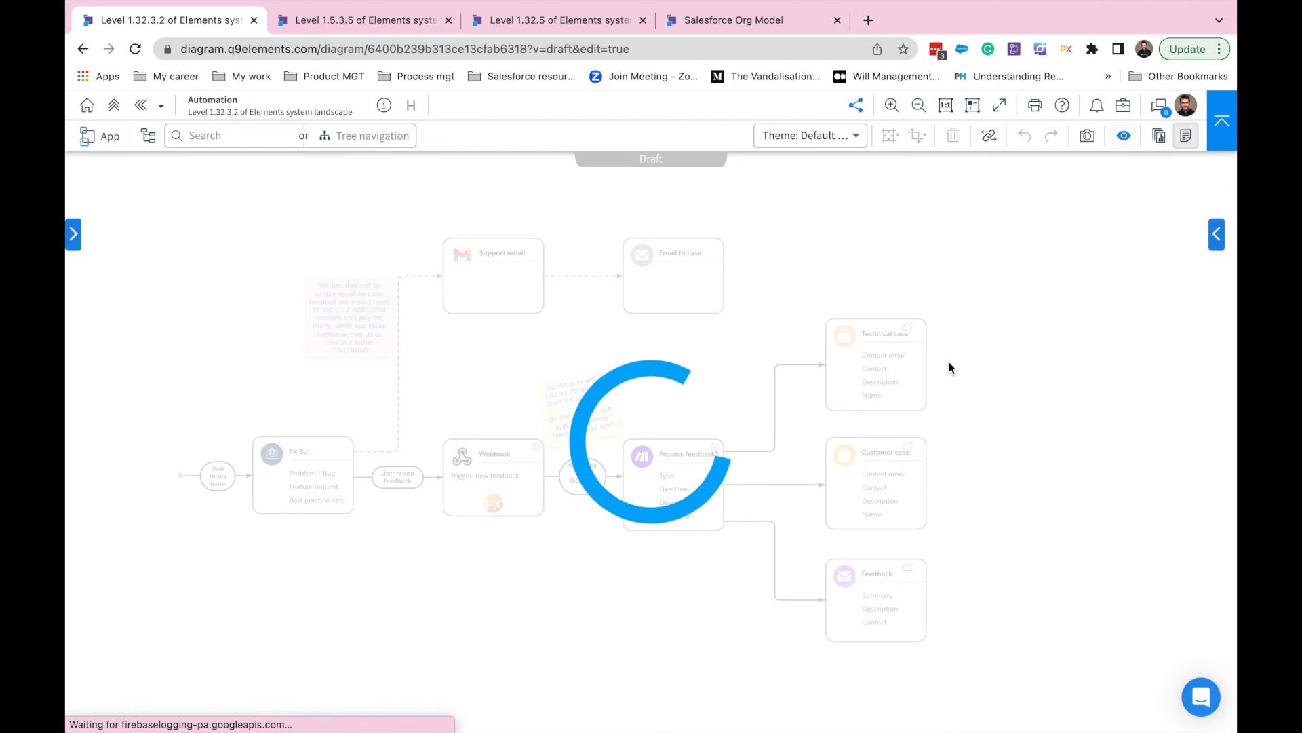
drag(975, 289, 614, 553)
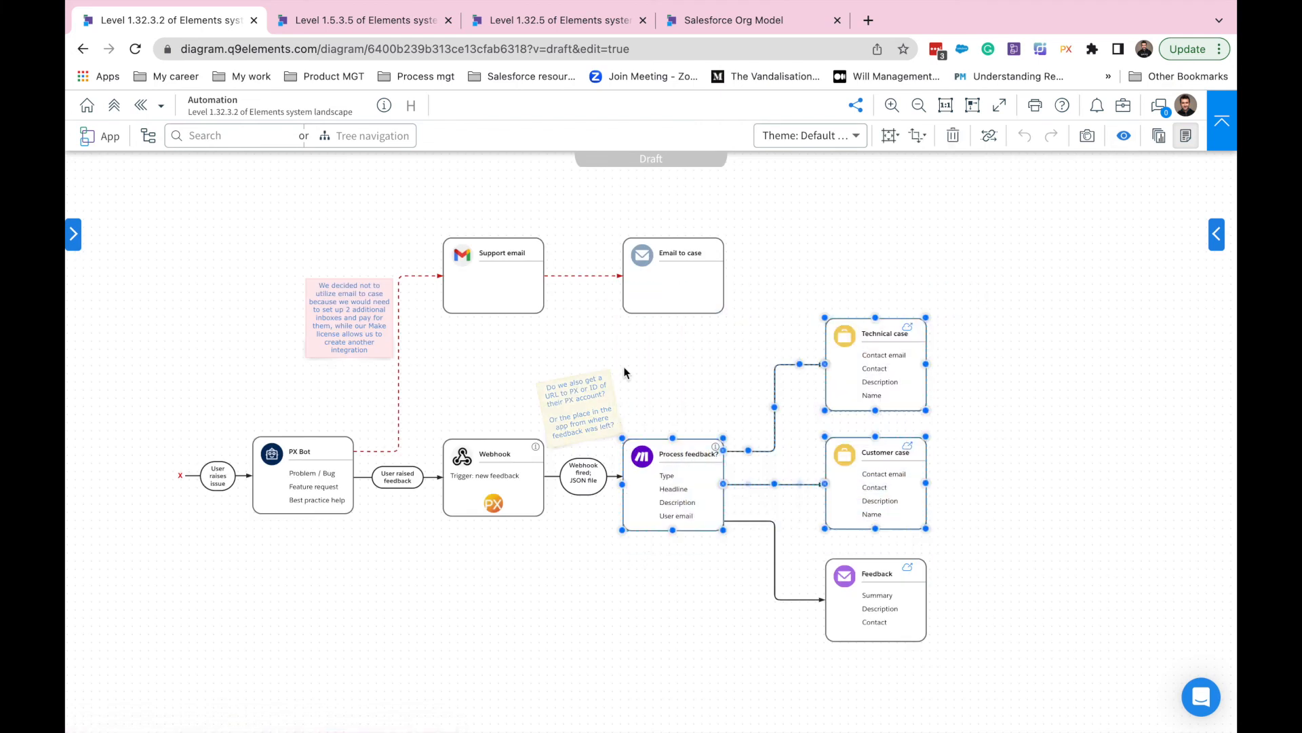
click(392, 29)
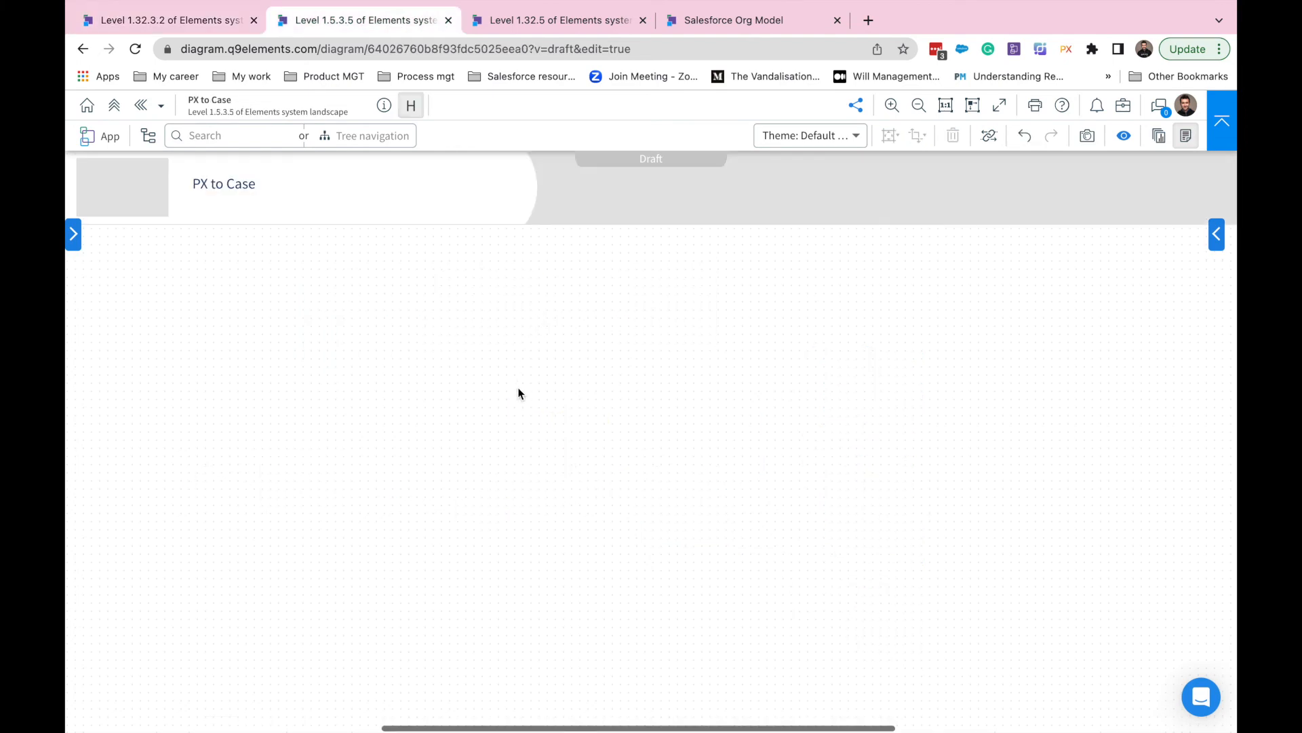
key(super+v)
click(732, 612)
Spread out the pasted boxes, placing Technical case above and Customer case below the level of Process feedback?
scroll(732, 614, down, 1)
drag(786, 468, 786, 619)
drag(785, 296, 785, 404)
drag(578, 448, 578, 481)
drag(579, 400, 578, 414)
drag(785, 397, 786, 352)
drag(516, 441, 515, 462)
drag(813, 354, 804, 353)
Draw an incoming line to Process feedback? with a connector at its start and an arrowhead at its end.
drag(432, 470, 361, 469)
right_click(418, 469)
mouse_move(454, 533)
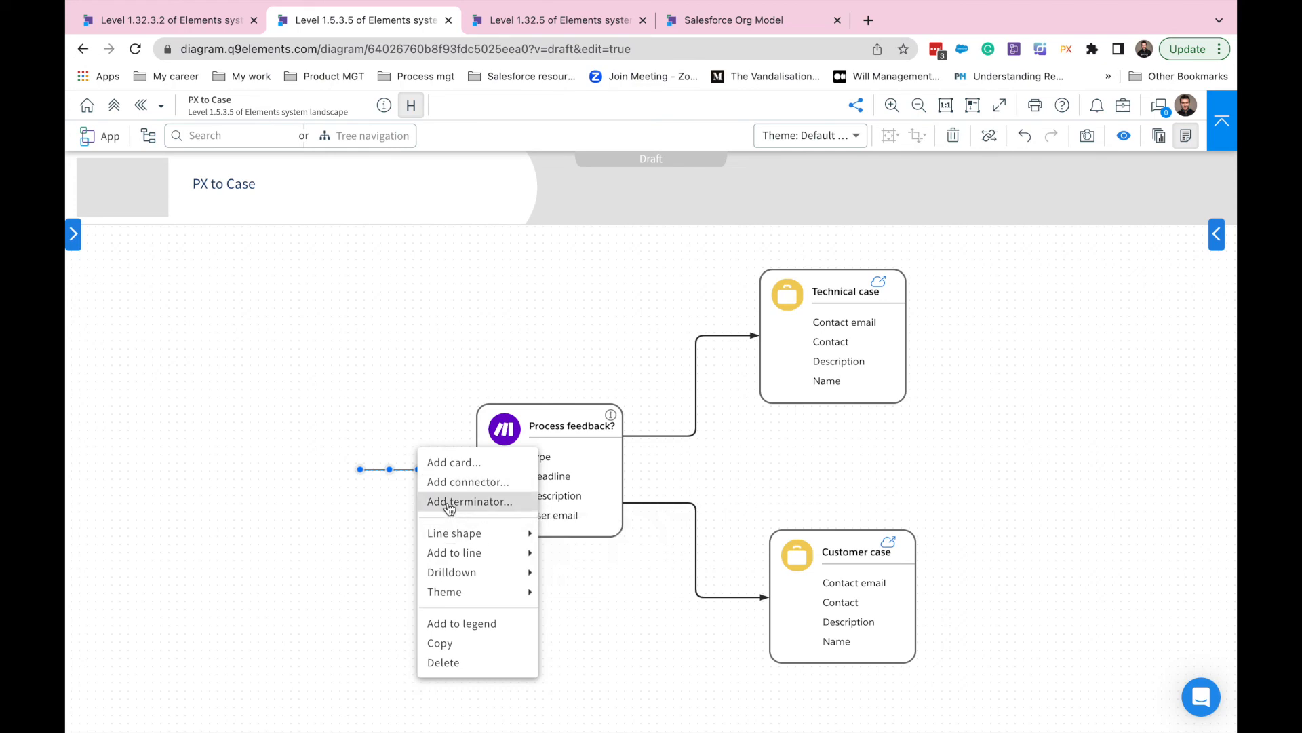
click(453, 482)
right_click(411, 469)
mouse_move(436, 457)
click(543, 456)
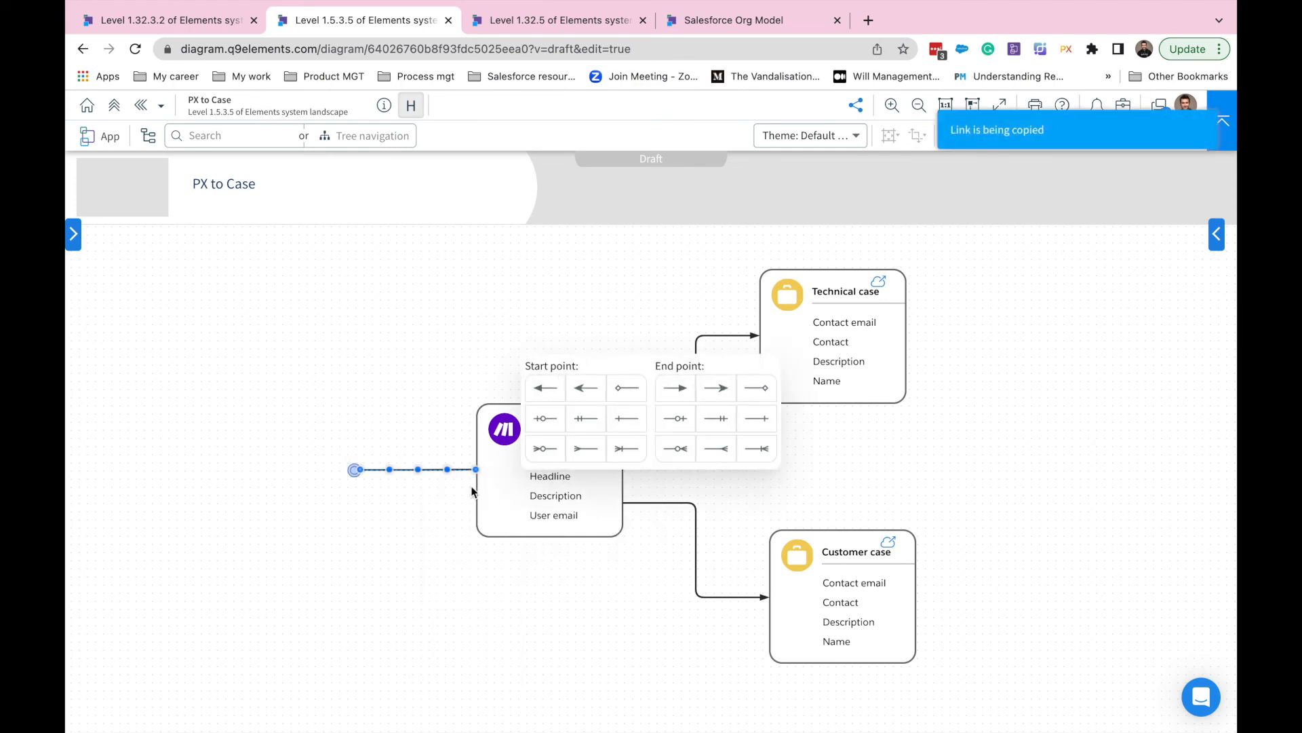
click(675, 387)
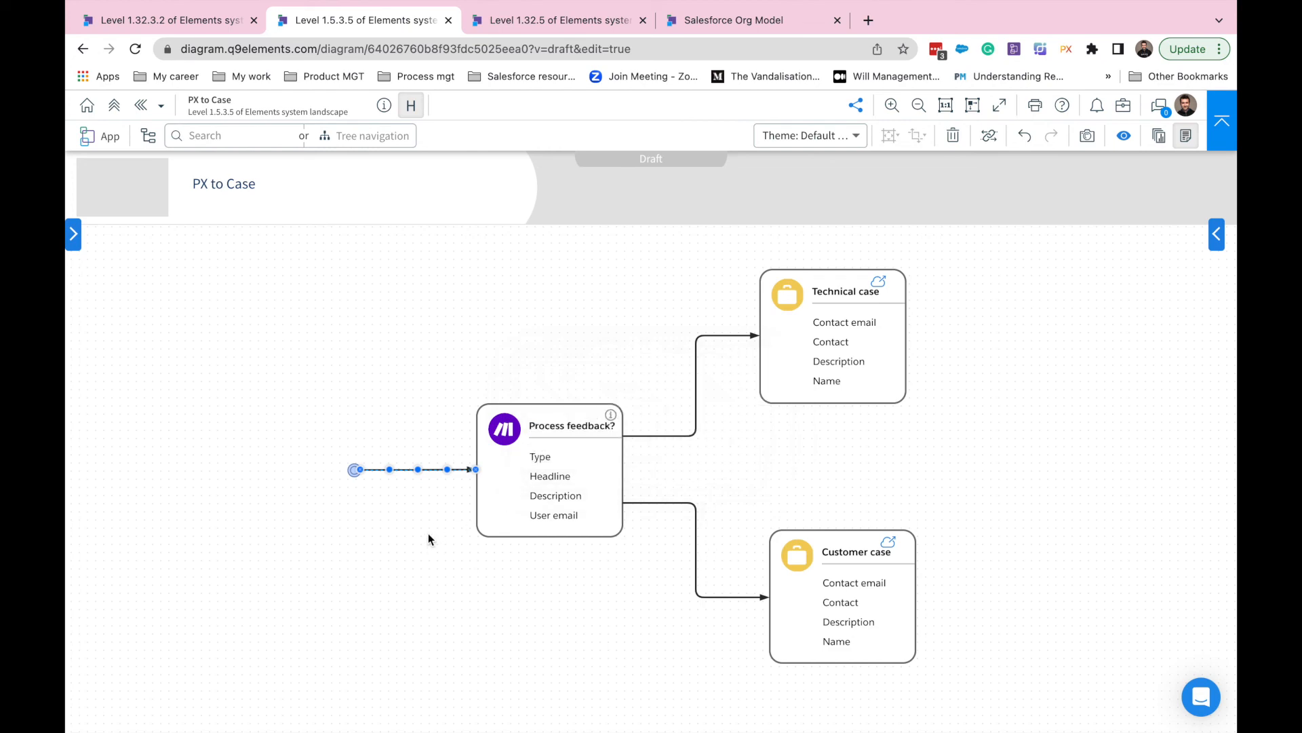
Copy the connector's link and label the incoming line "Webhook fired; JSON file", reusing the label from the Automation diagram.
right_click(361, 473)
click(365, 458)
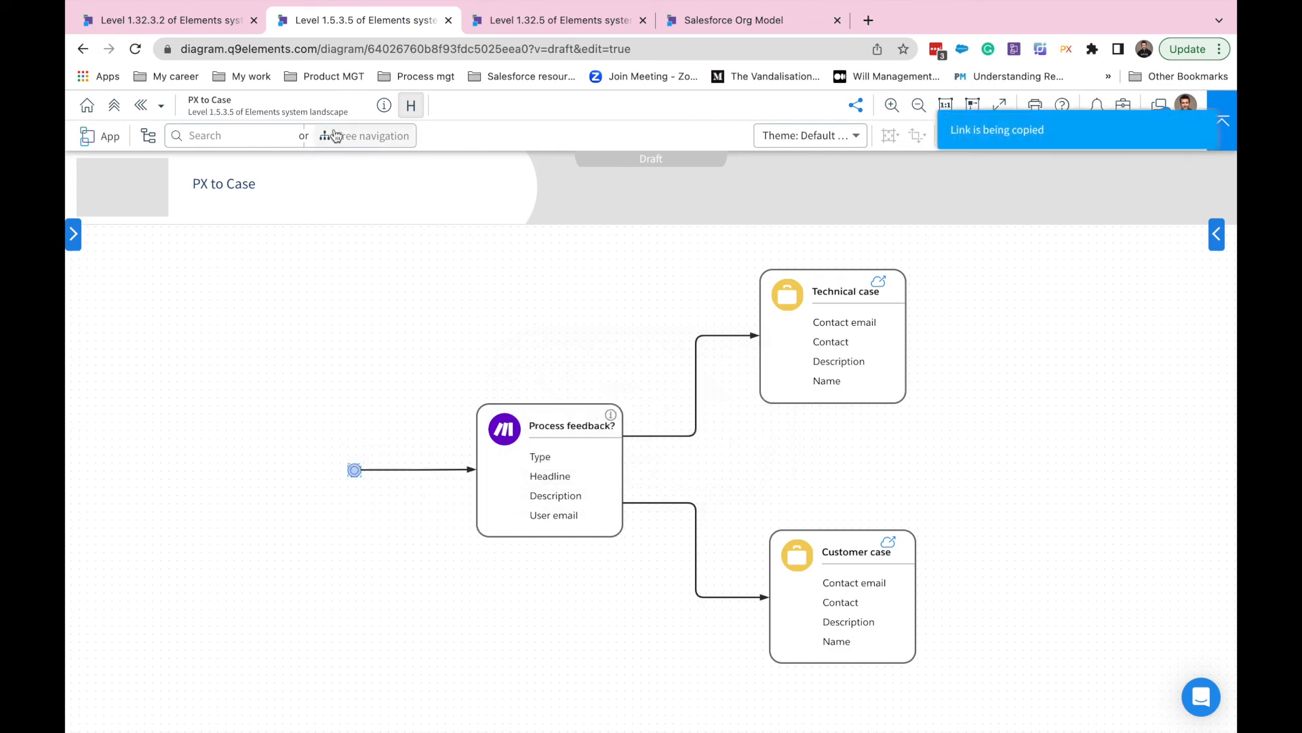
click(232, 32)
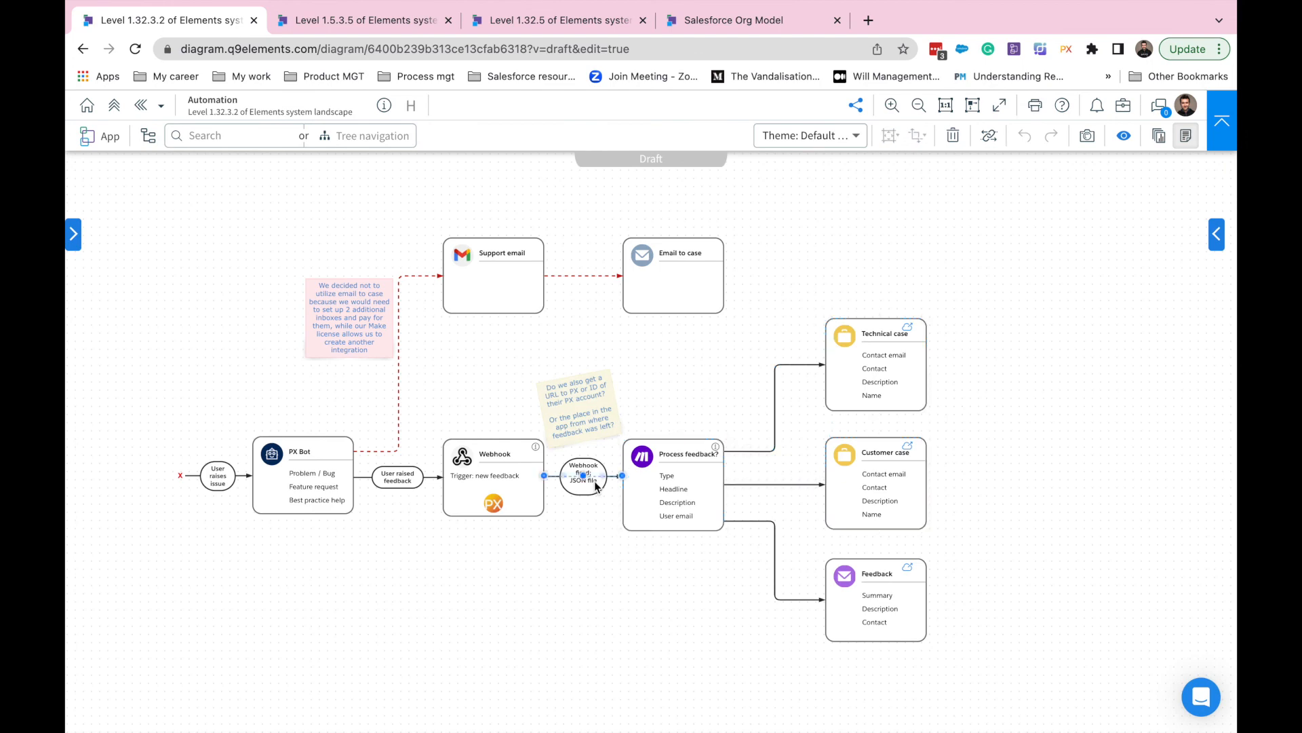
click(409, 27)
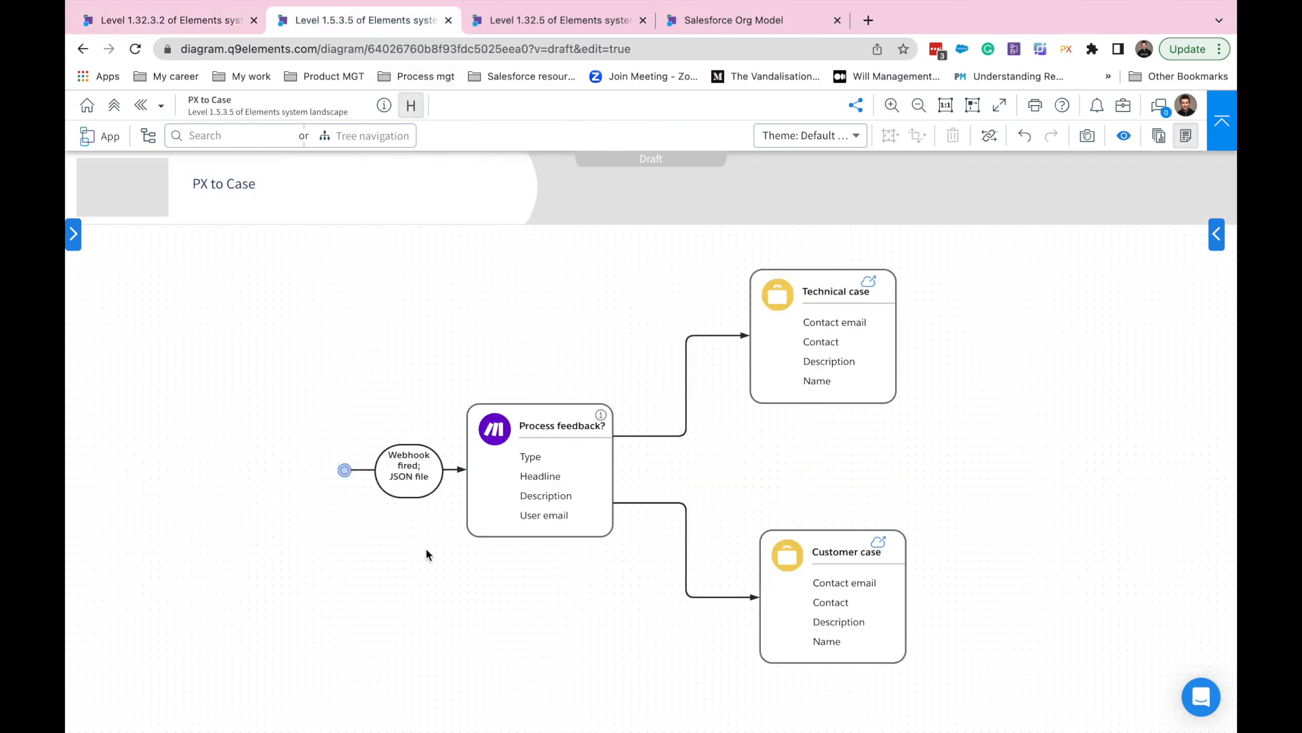
On the Automation diagram, detach Process feedback? from the webhook line, move it aside, and delete the Technical case and Customer case boxes.
click(170, 20)
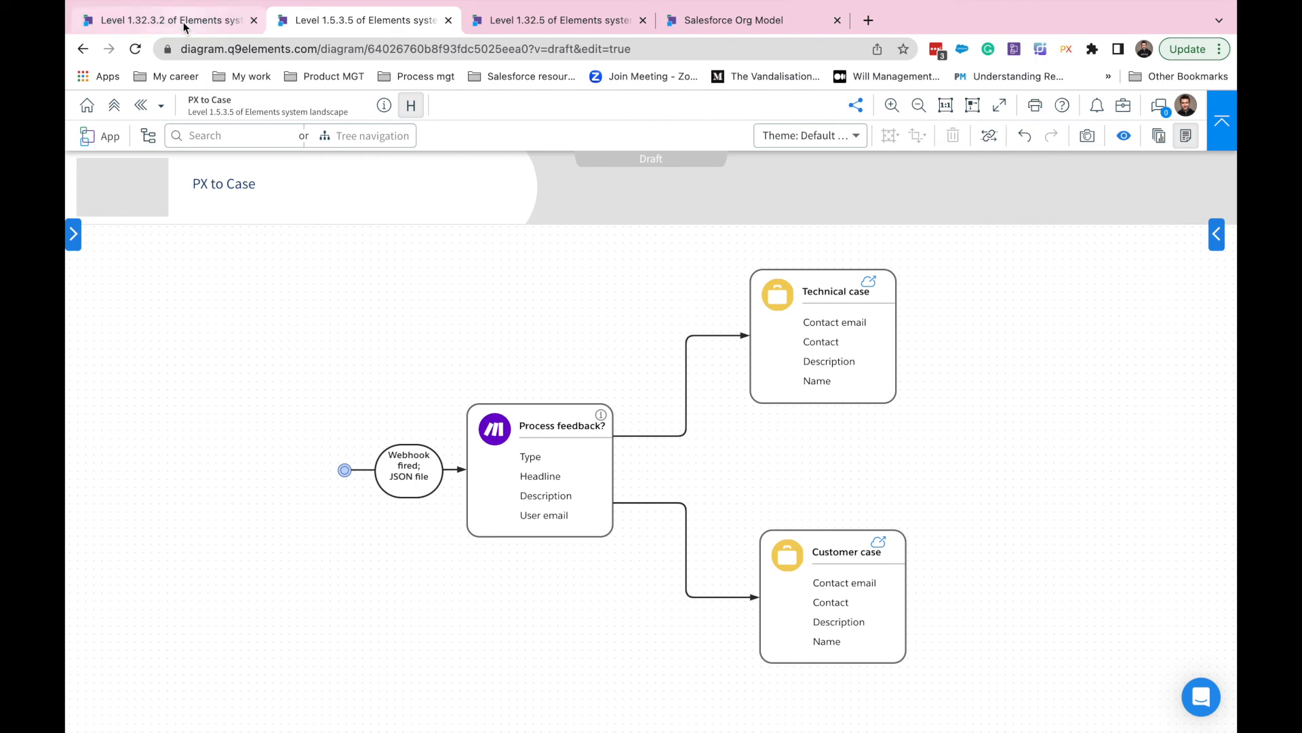
drag(620, 480, 618, 479)
drag(1009, 265, 789, 499)
key(Delete)
Add a connector to the end of the "Webhook fired; JSON file" line, link it to the PX to Case diagram and preview the link.
right_click(600, 474)
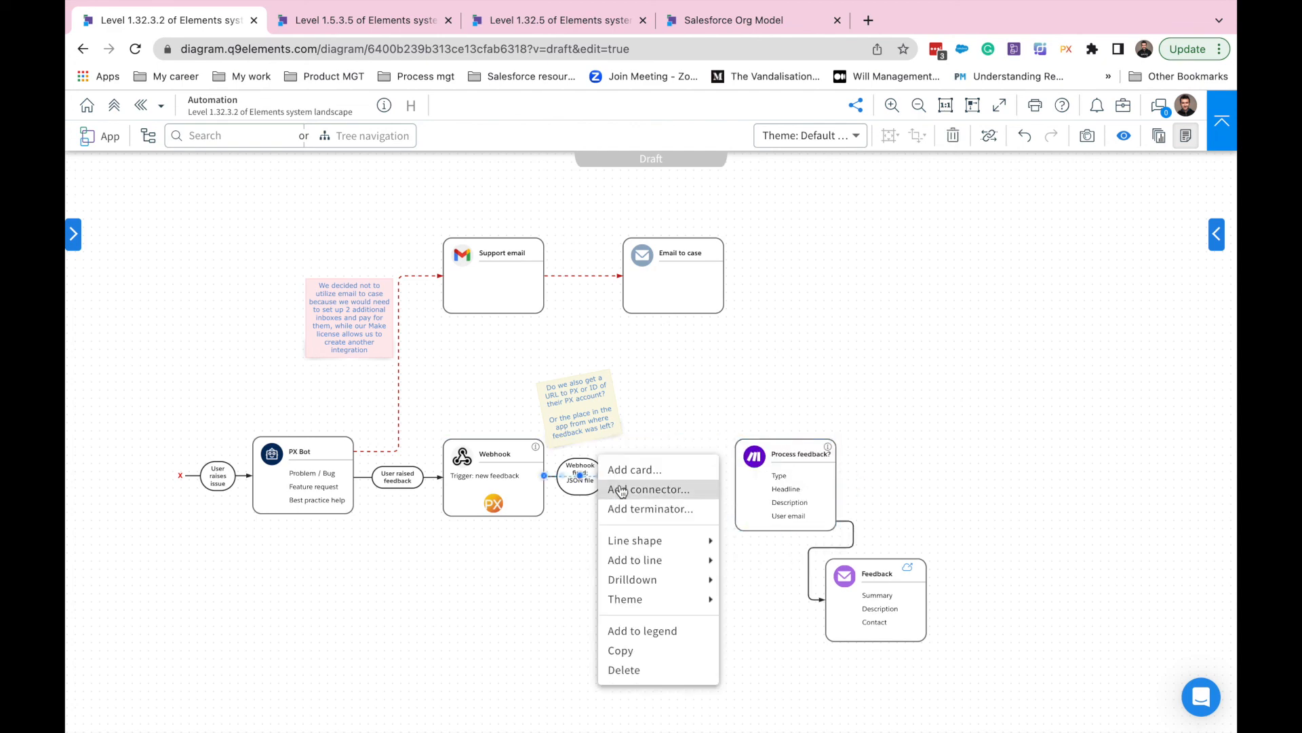
click(622, 490)
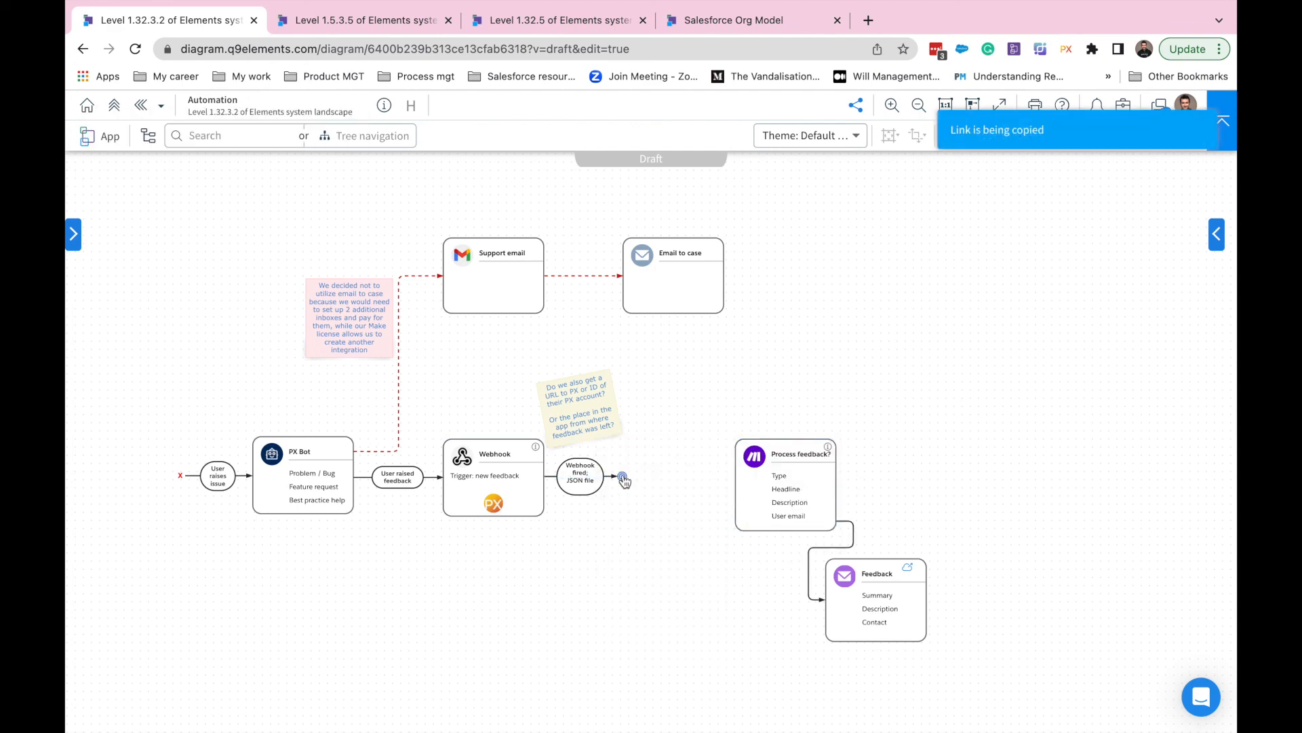
right_click(624, 479)
click(638, 491)
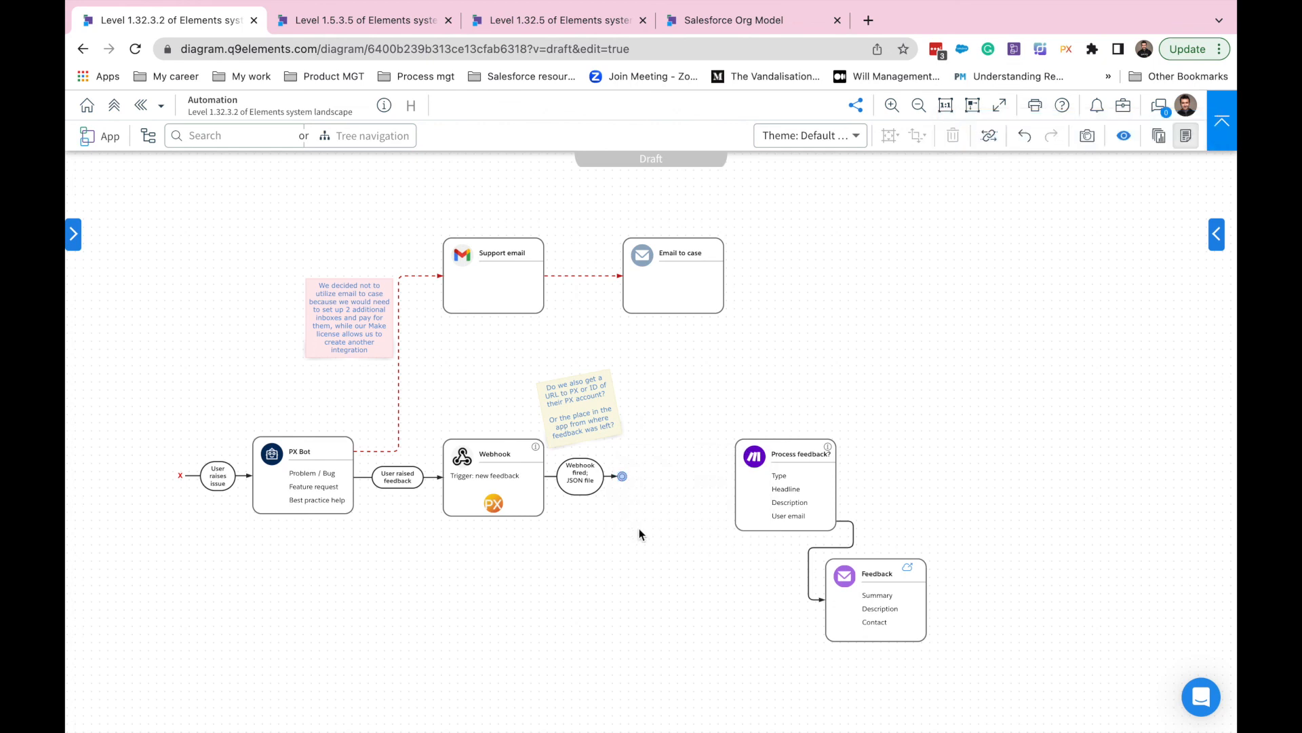
drag(622, 481, 629, 482)
click(629, 479)
mouse_move(651, 501)
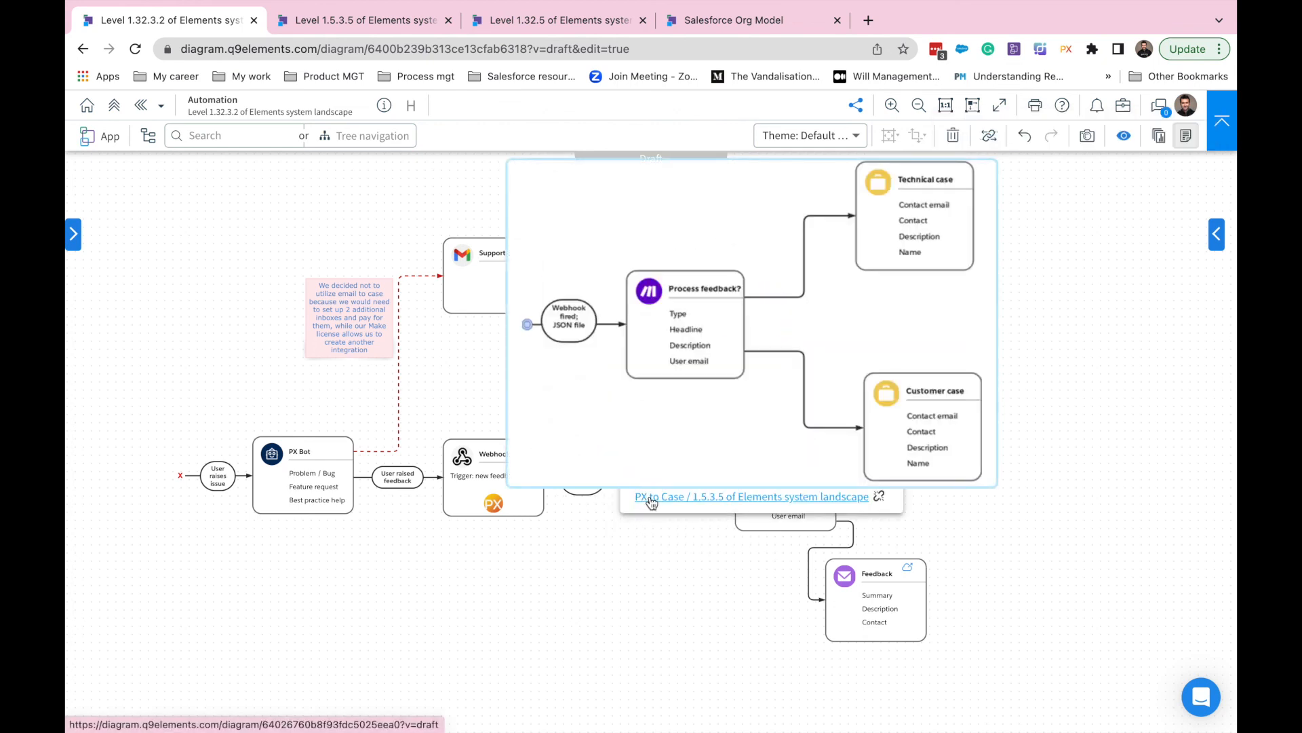